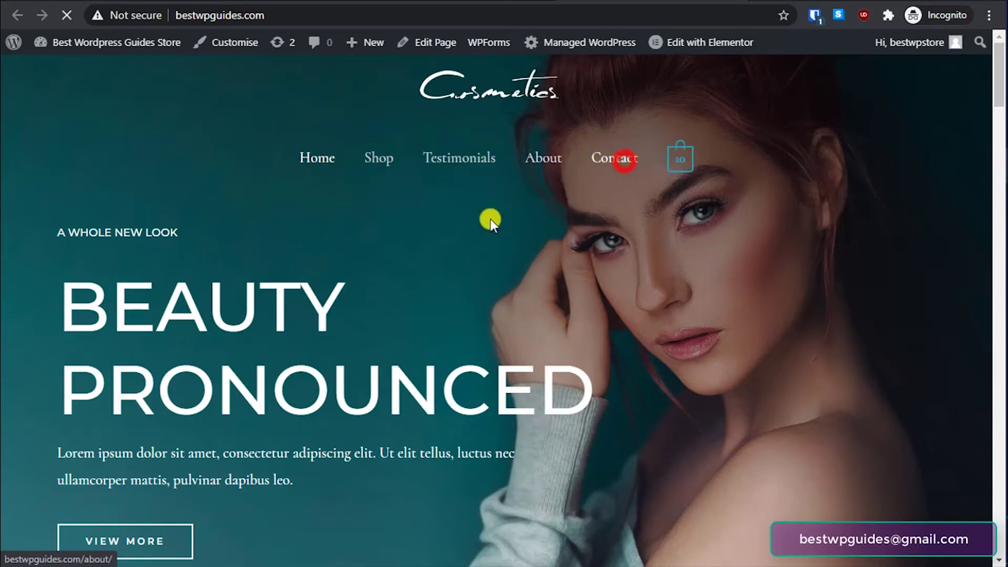
# - Scroll through the Contact page's existing GET IN TOUCH form and back up
pyautogui.scroll(-9, 526, 315)
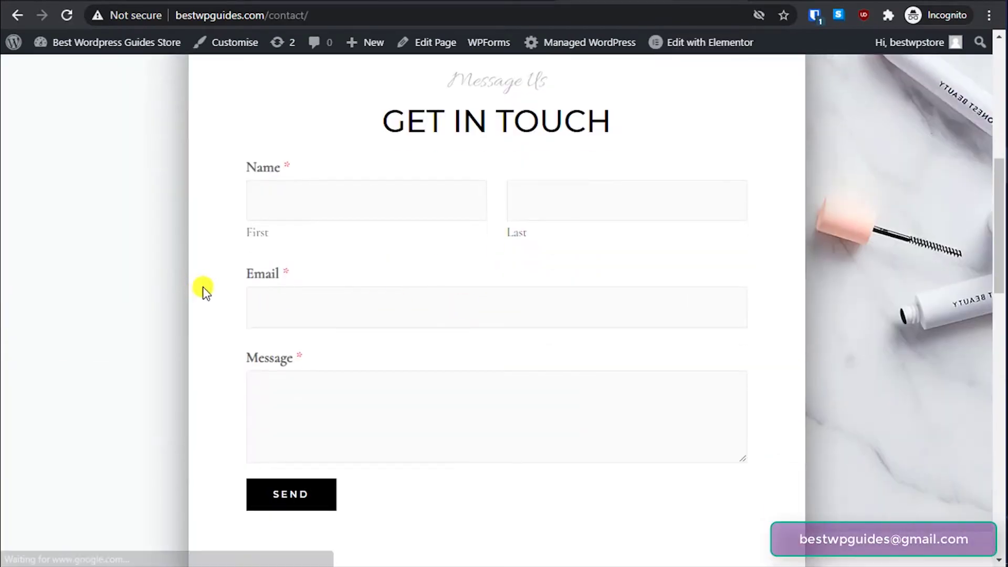
pyautogui.scroll(-7, 203, 288)
pyautogui.scroll(4, 203, 289)
pyautogui.scroll(12, 121, 290)
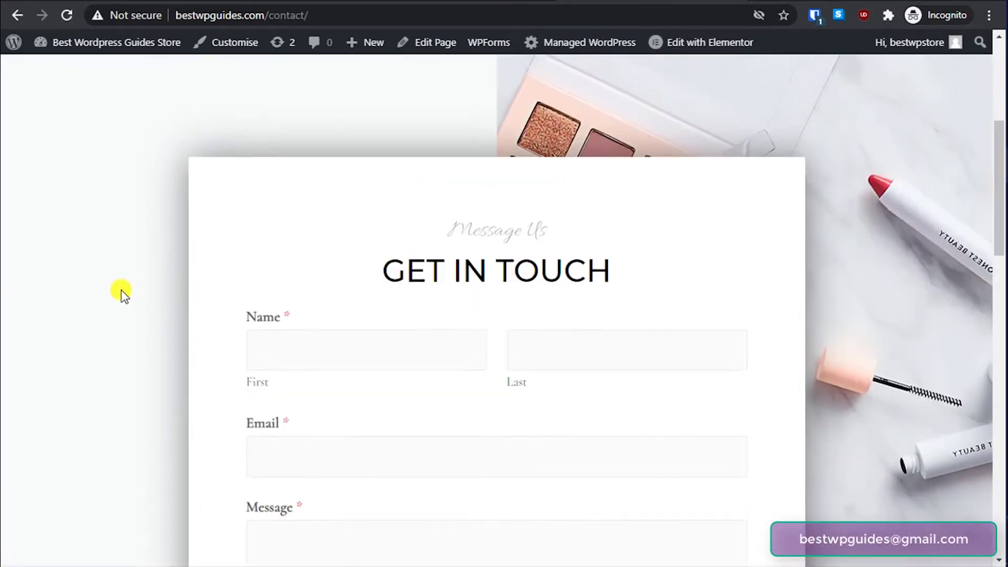
pyautogui.scroll(2, 132, 286)
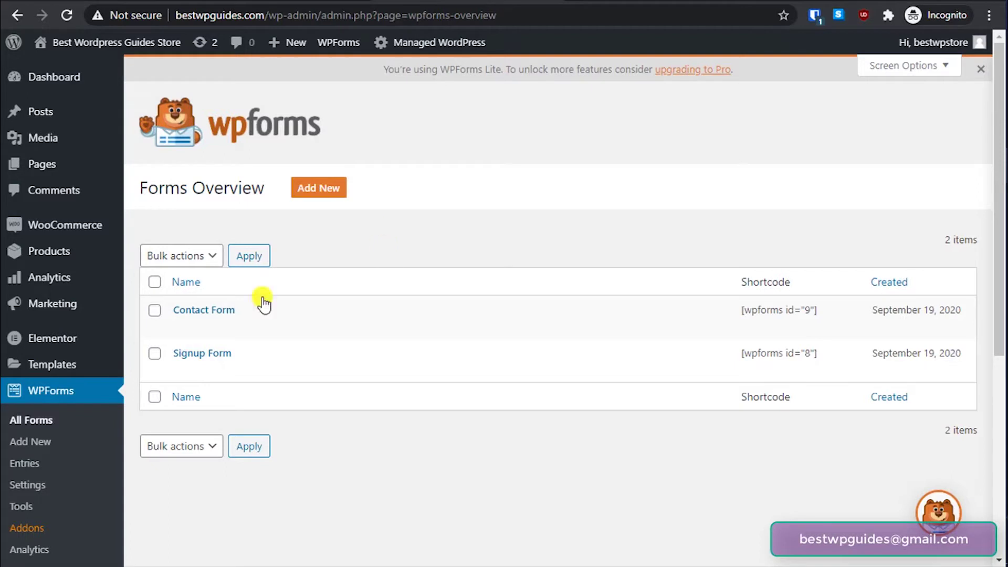
# - Search Plugins > Add New for 'wpforms' and confirm Contact Form by WPForms shows Active
pyautogui.scroll(-4, 21, 397)
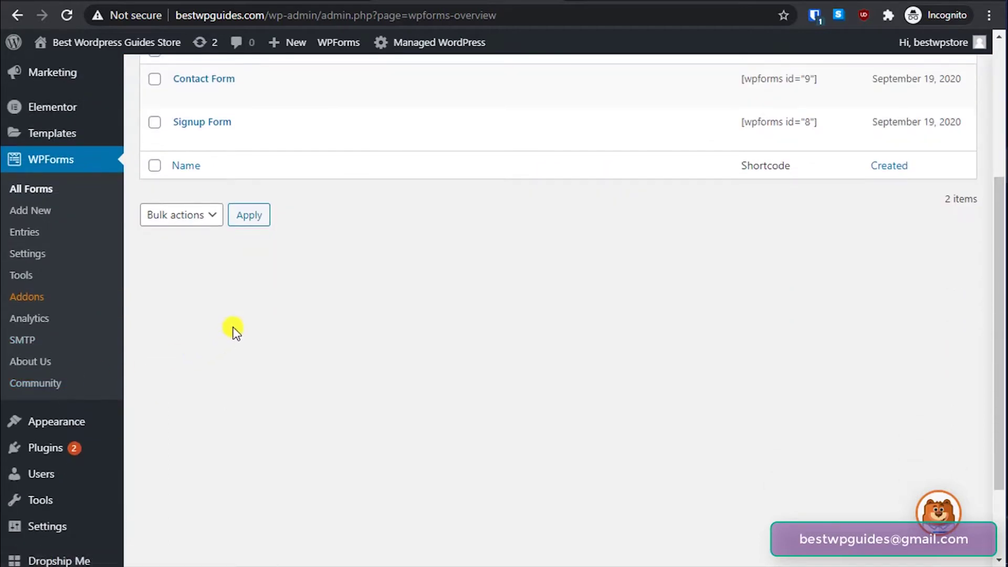
pyautogui.moveTo(54, 450)
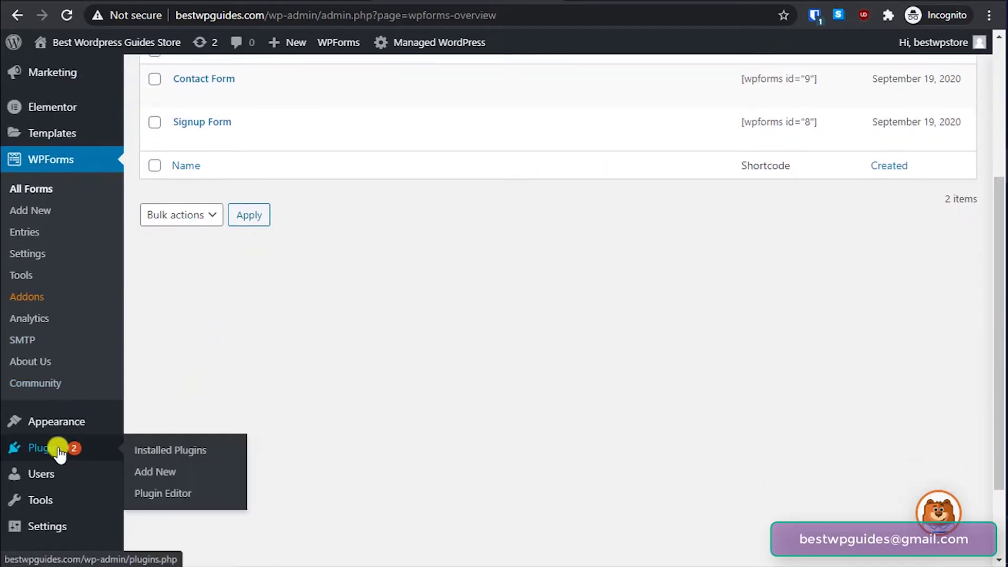
pyautogui.click(144, 475)
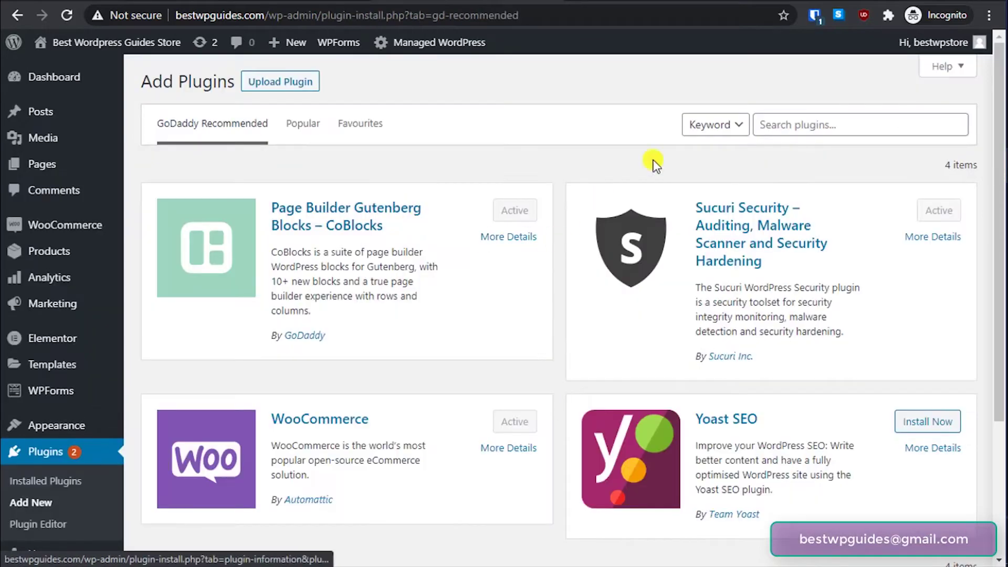
pyautogui.click(813, 126)
pyautogui.write('wpforms')
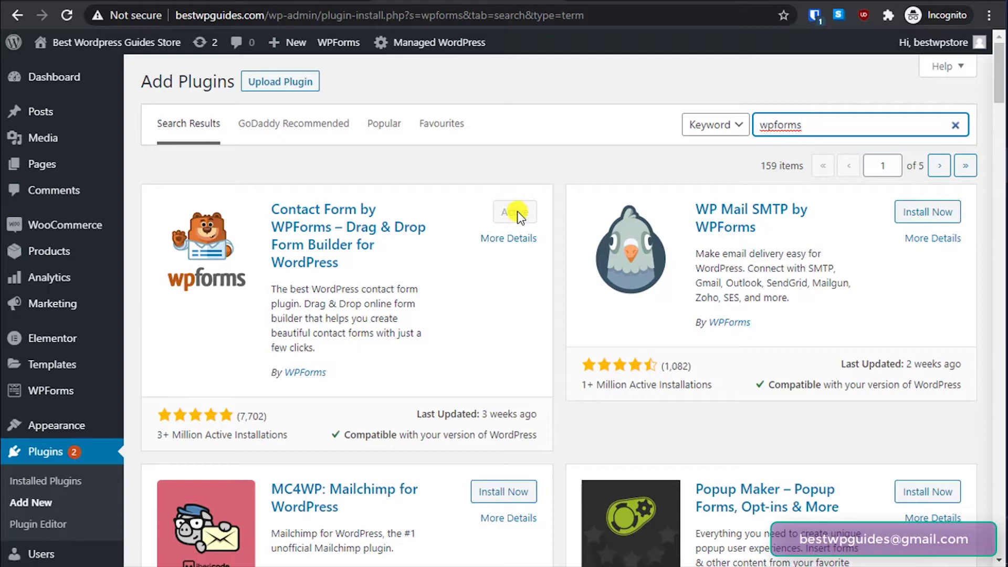
pyautogui.scroll(-3, 10, 247)
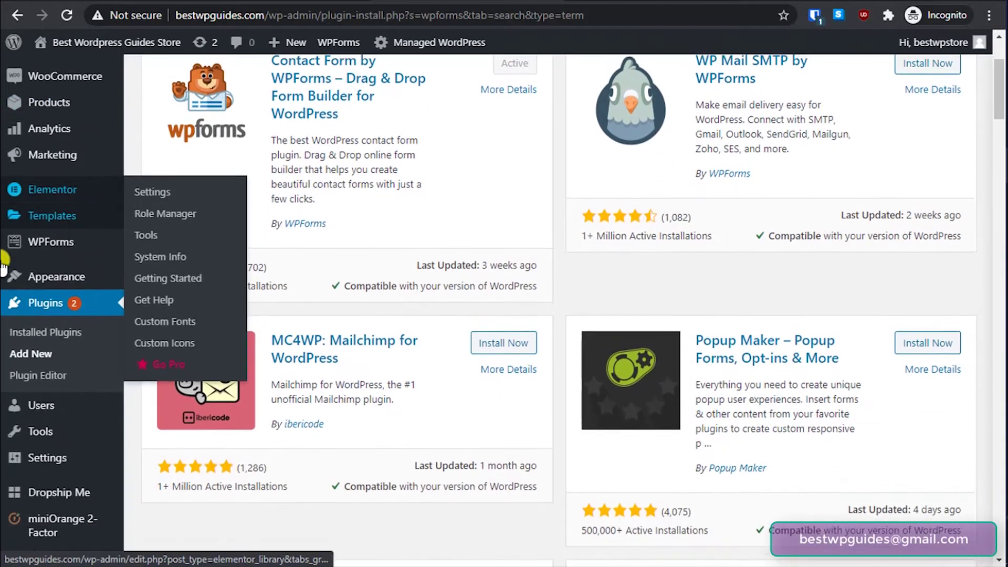
pyautogui.moveTo(2, 272)
pyautogui.scroll(-3, 2, 272)
pyautogui.scroll(4, 5, 316)
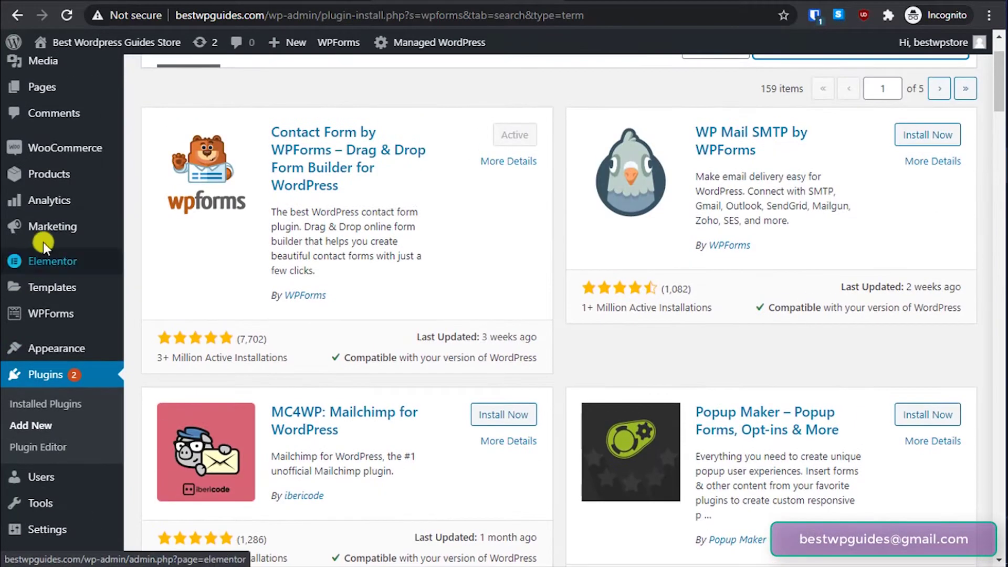
pyautogui.moveTo(38, 320)
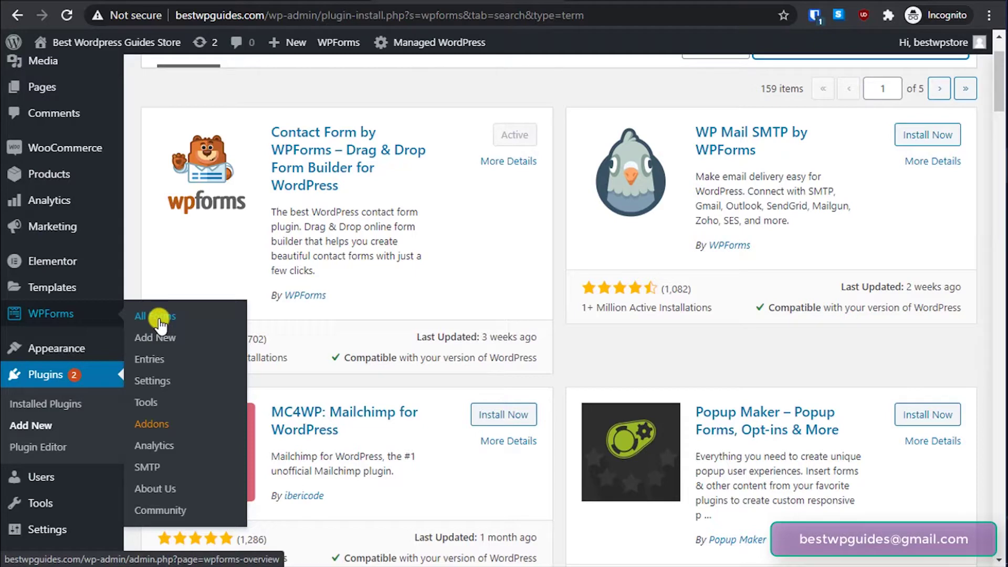
# - Go to the WPForms All Forms list and start a new form with Add New
pyautogui.click(158, 319)
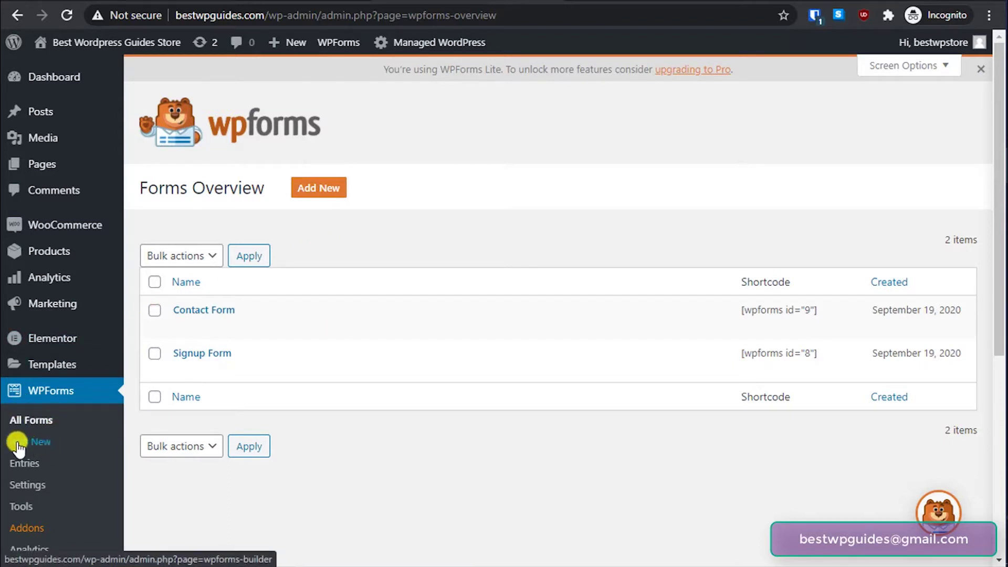
pyautogui.click(317, 188)
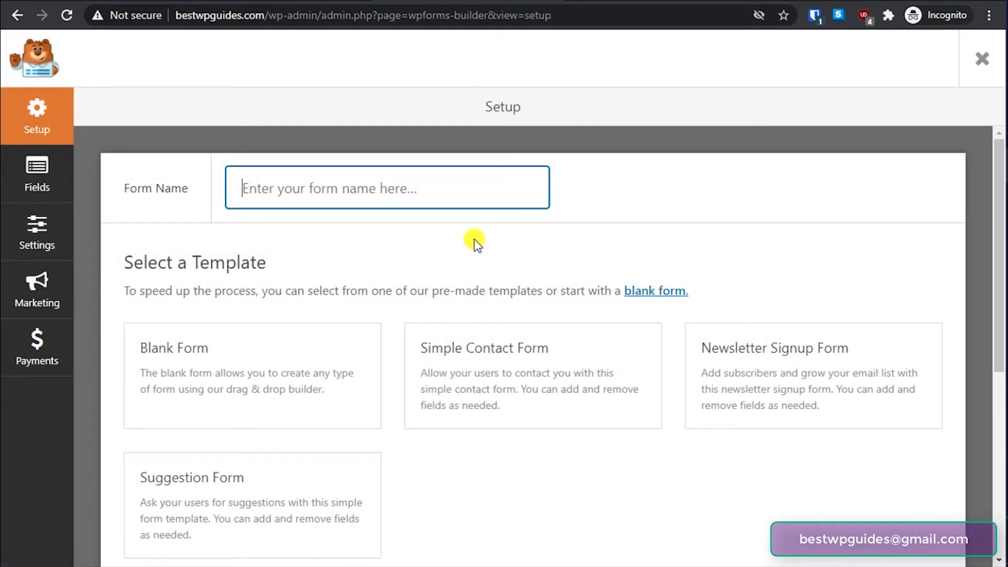
# - Name the new form 'Contact Form Tutorial', fixing the typo
pyautogui.click(313, 188)
pyautogui.write('Co')
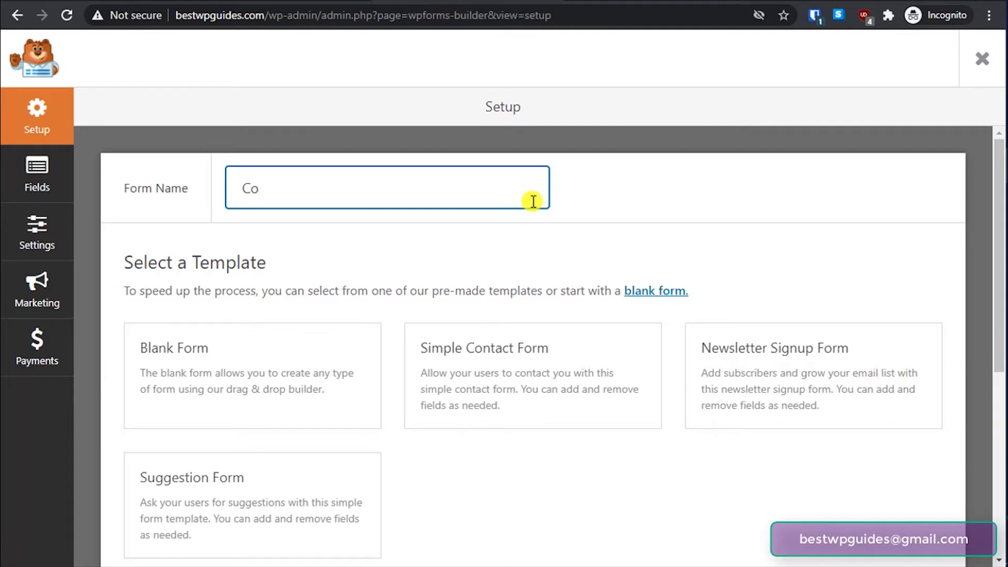
pyautogui.write('ntact Form Tutp')
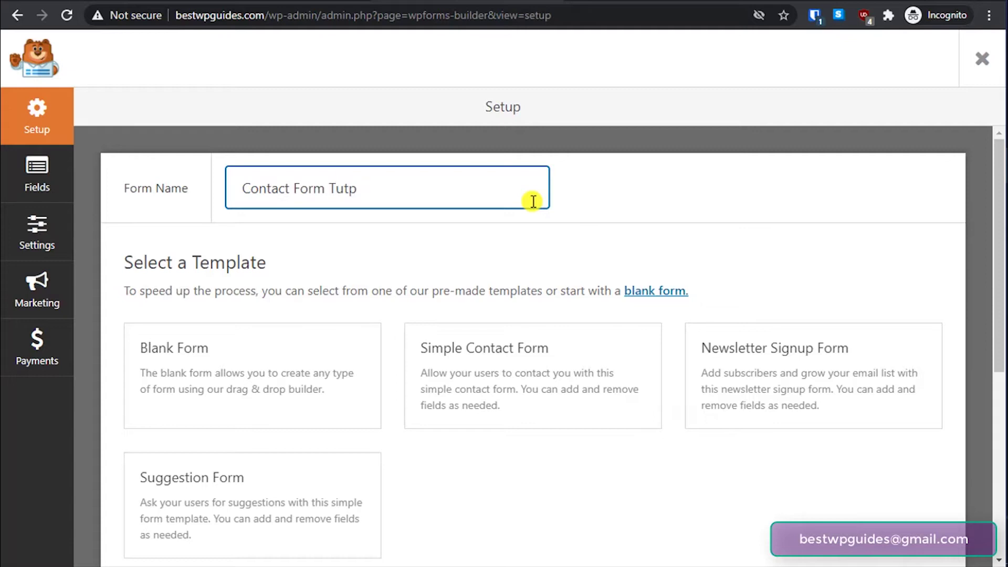
pyautogui.press('BackSpace')
pyautogui.write('orial')
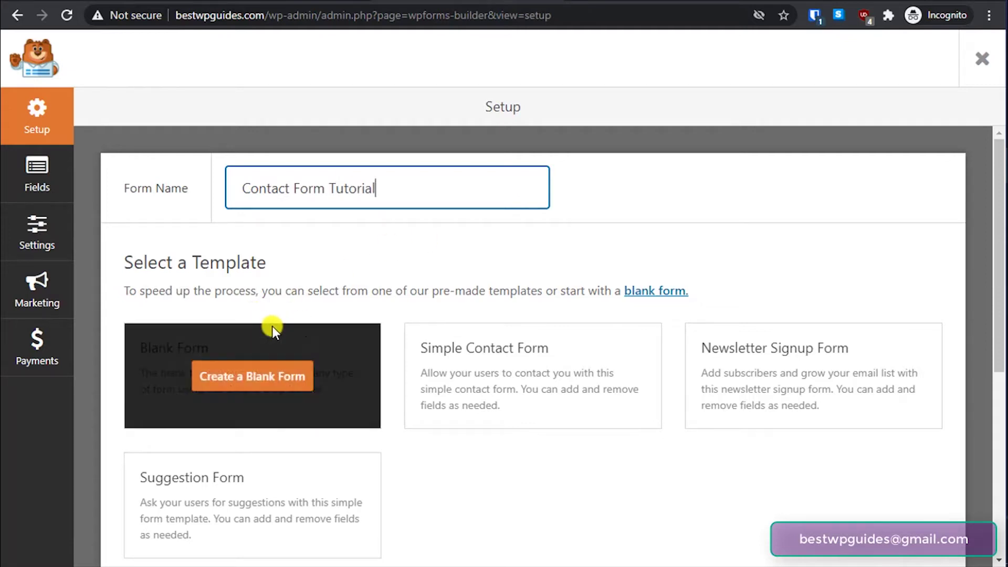
pyautogui.scroll(-2, 272, 326)
pyautogui.click(450, 407)
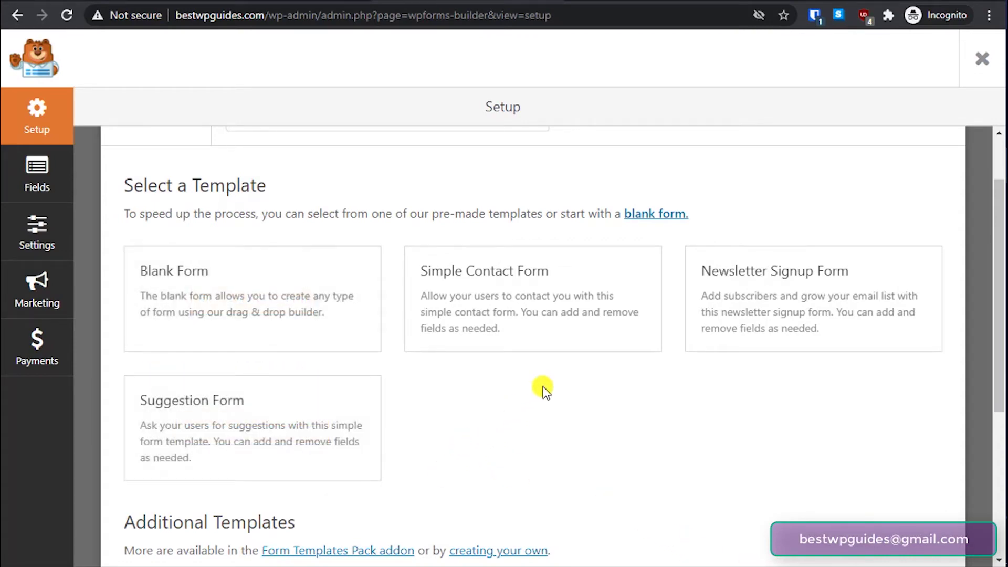
# - Browse the template cards such as Blank Form and Simple Contact Form
pyautogui.moveTo(581, 310)
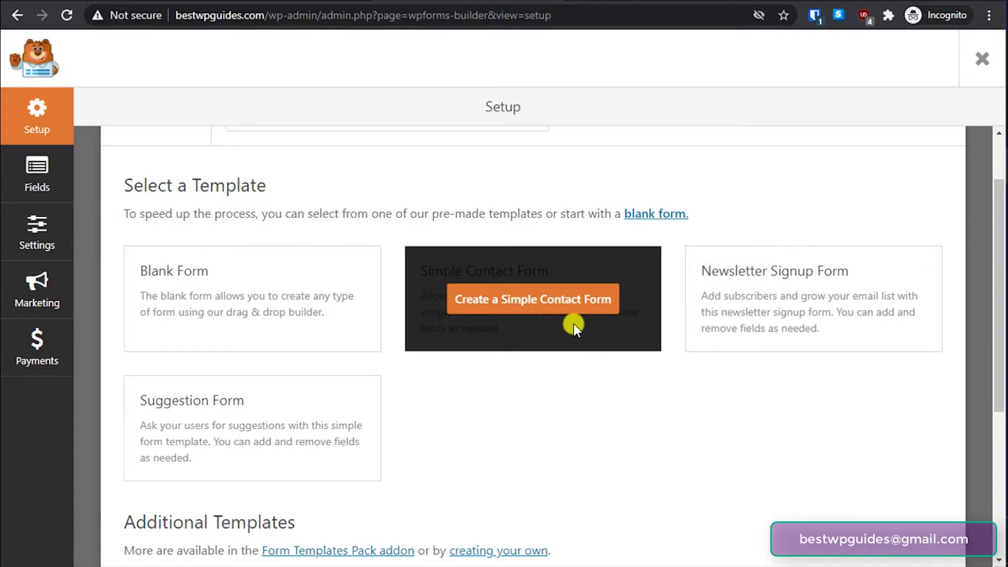
pyautogui.moveTo(738, 314)
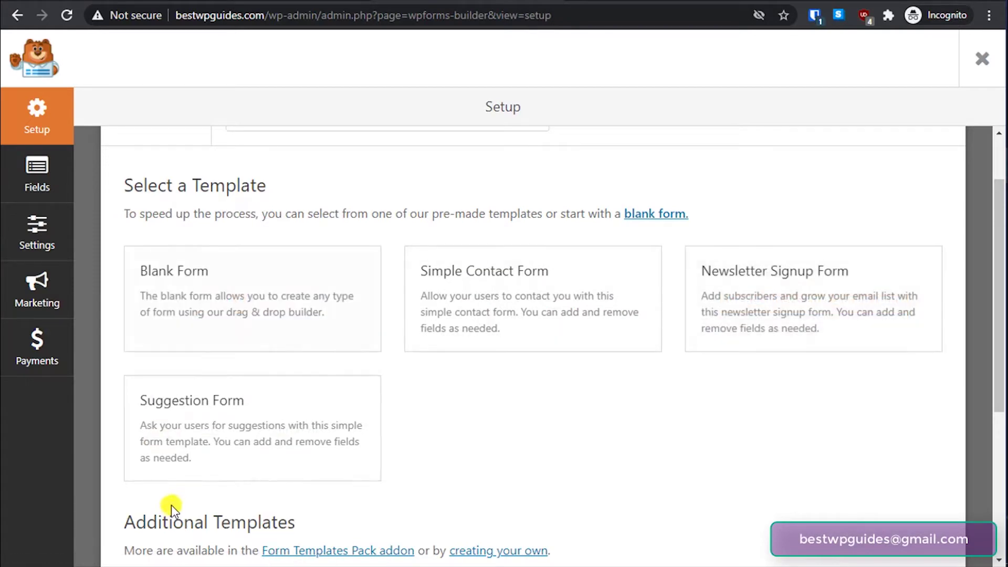
pyautogui.scroll(-3, 642, 438)
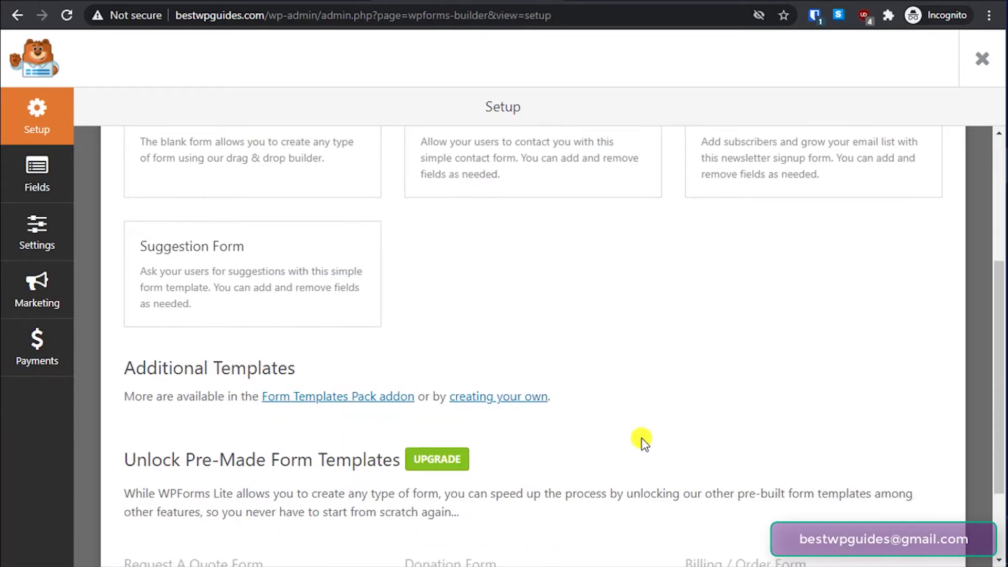
pyautogui.scroll(3, 642, 438)
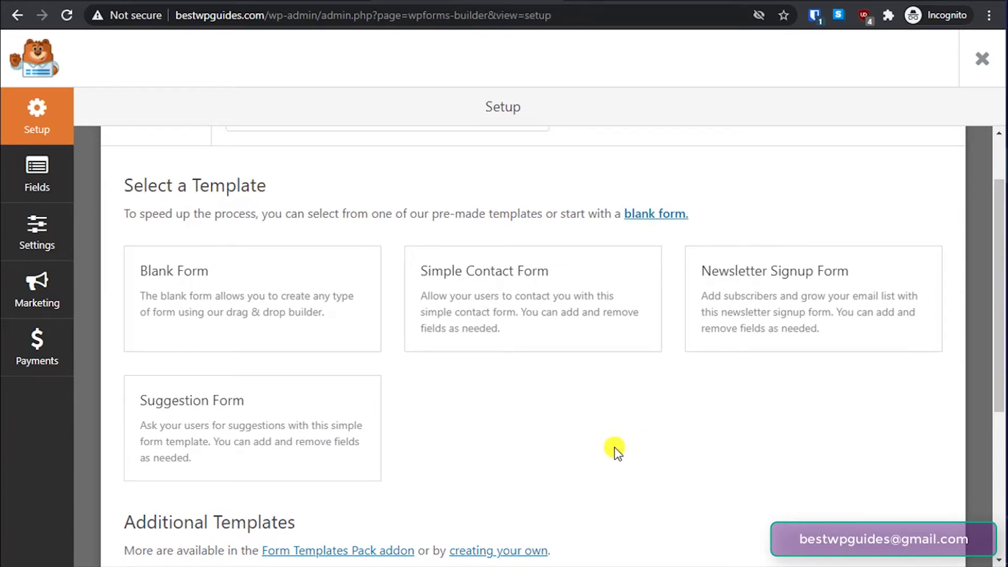
pyautogui.scroll(-1, 612, 449)
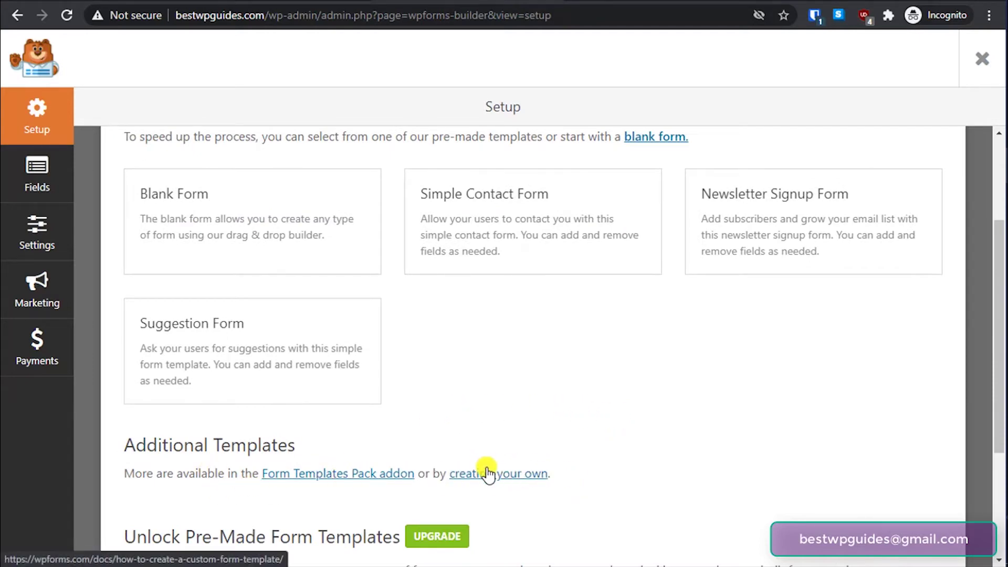
pyautogui.scroll(-2, 621, 451)
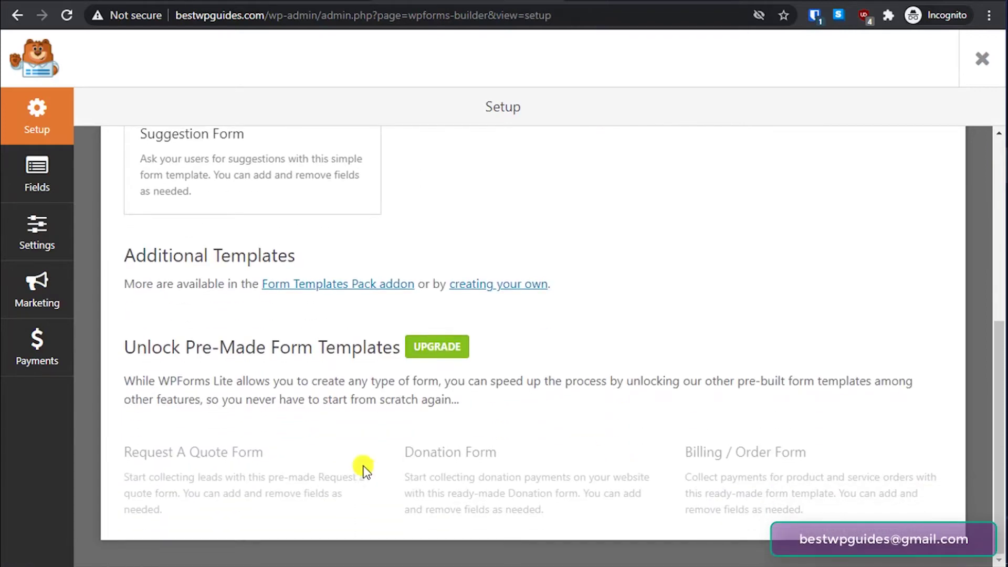
pyautogui.scroll(4, 610, 323)
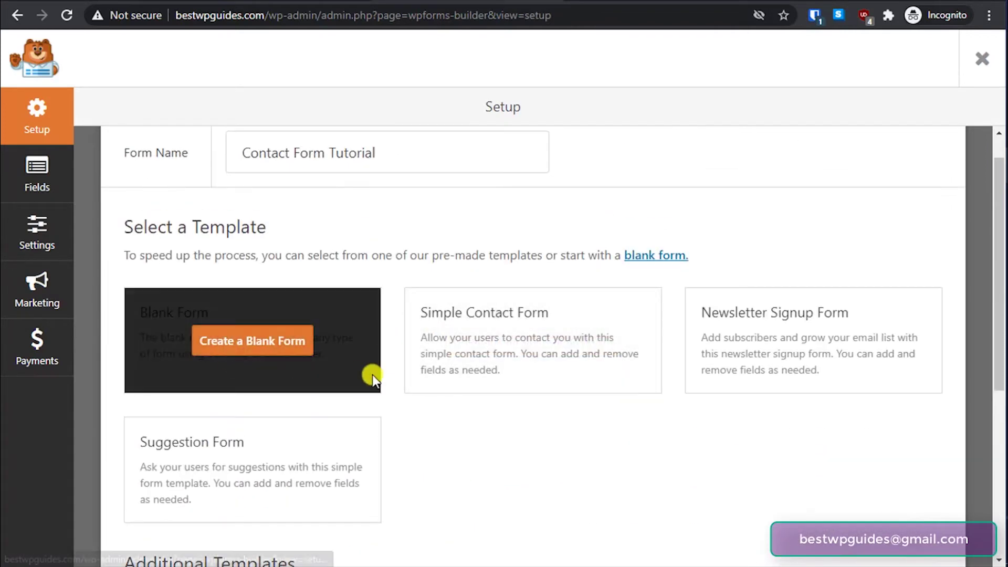
pyautogui.scroll(1, 362, 444)
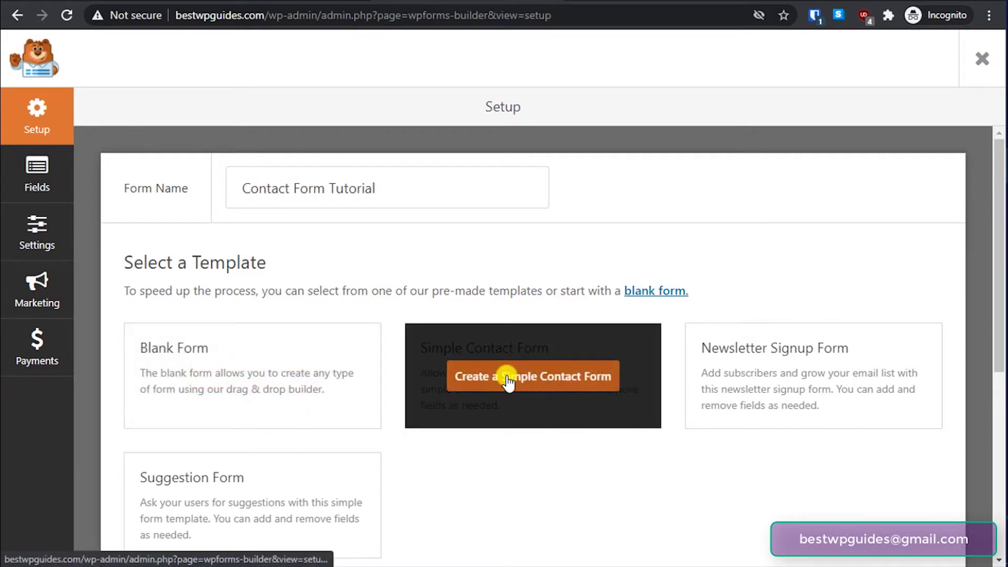
# - Create the form from the Simple Contact Form template and select its Name field
pyautogui.click(508, 382)
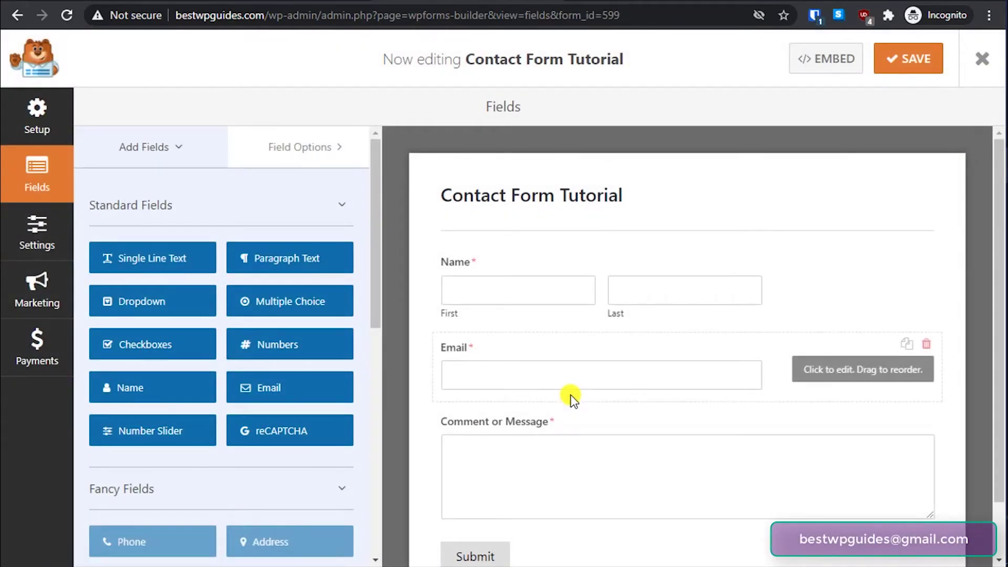
pyautogui.scroll(-1, 562, 415)
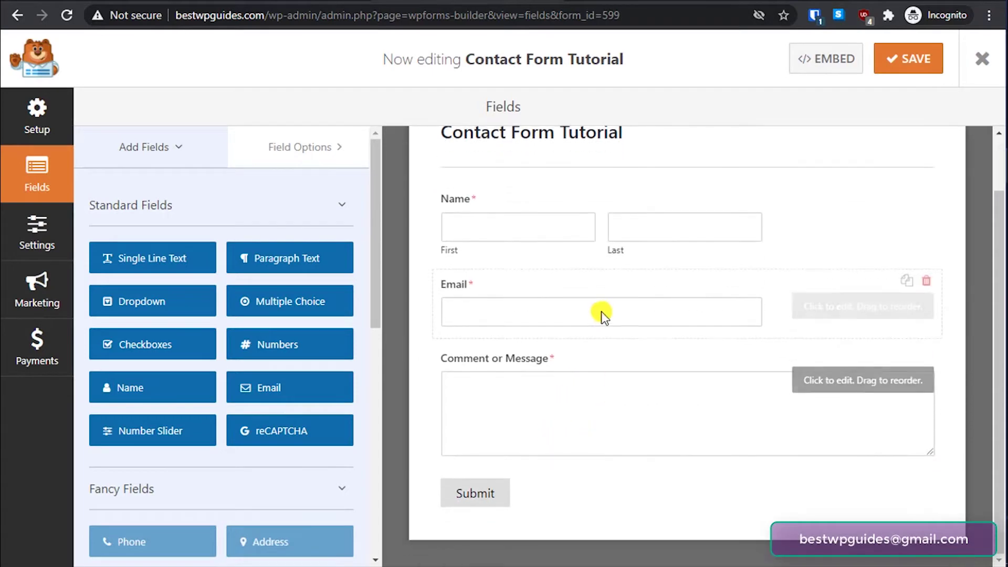
pyautogui.scroll(1, 578, 305)
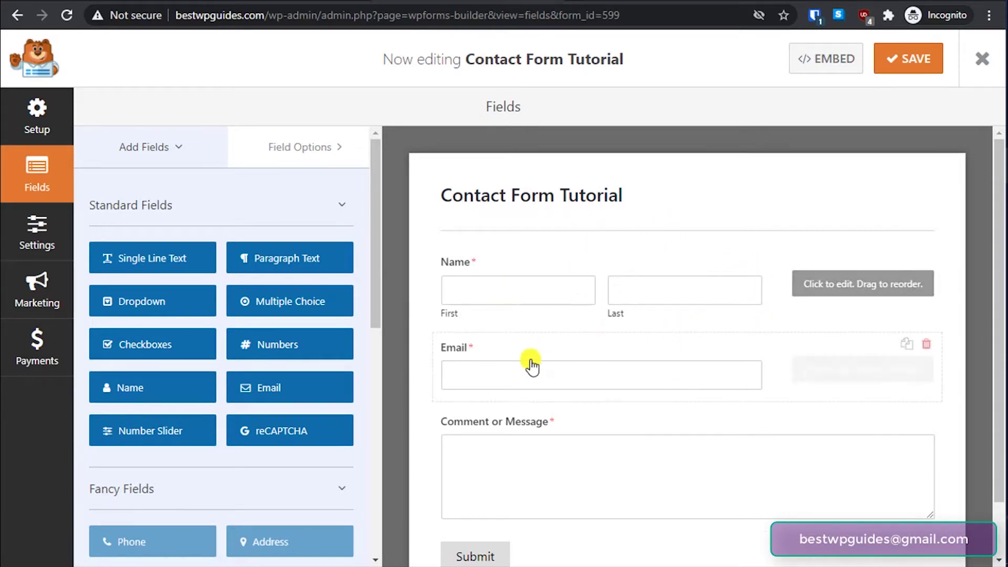
pyautogui.scroll(-1, 545, 428)
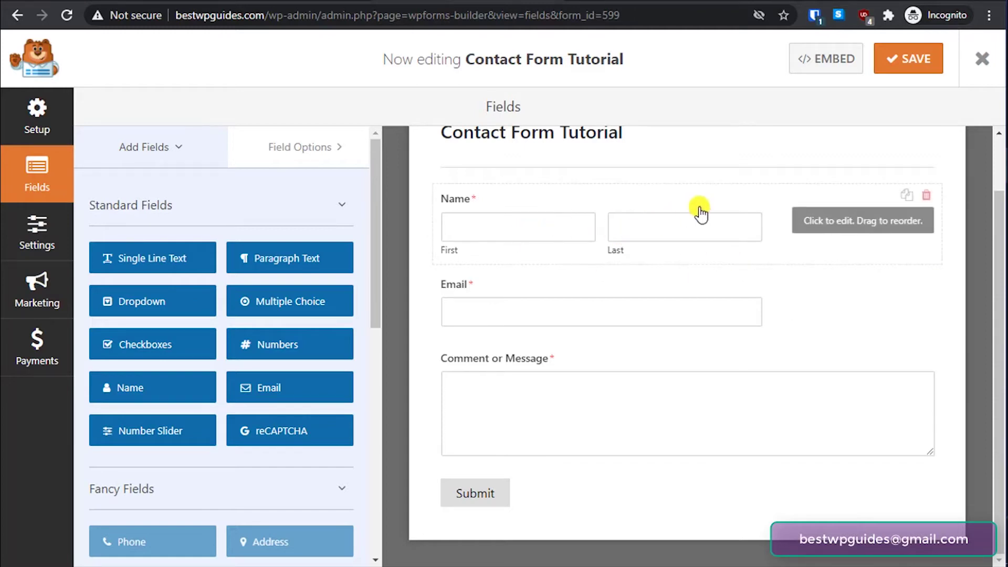
pyautogui.click(823, 226)
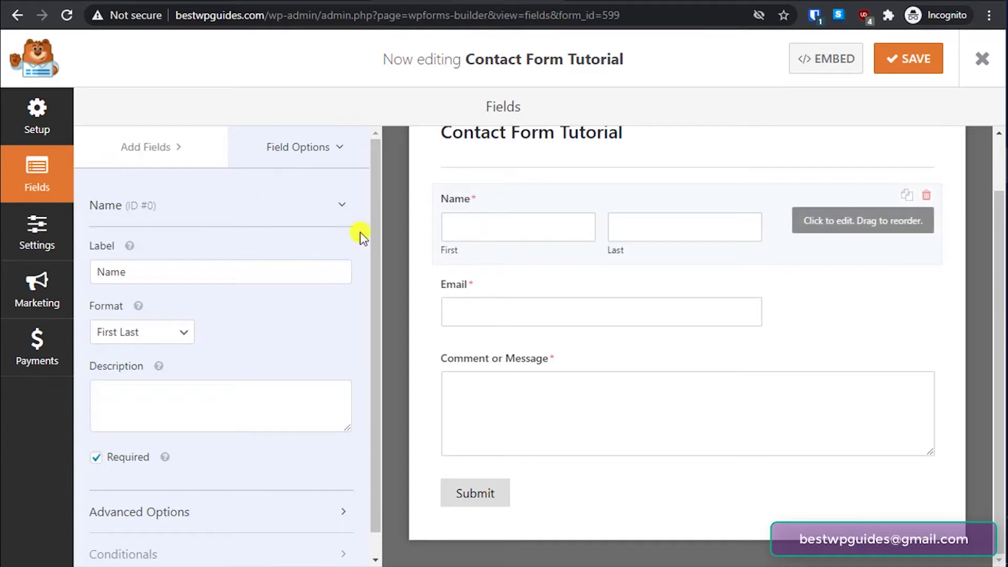
# - Relabel the field Name and compare the First Middle Last, Simple and First Last formats
pyautogui.moveTo(163, 273); pyautogui.dragTo(93, 272)
pyautogui.write('Y')
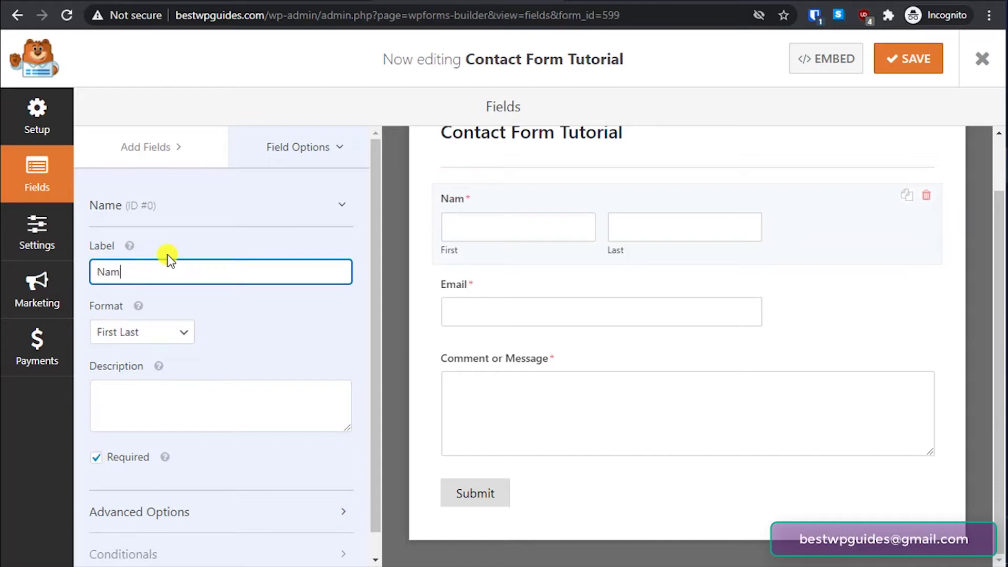
pyautogui.scroll(-1, 192, 273)
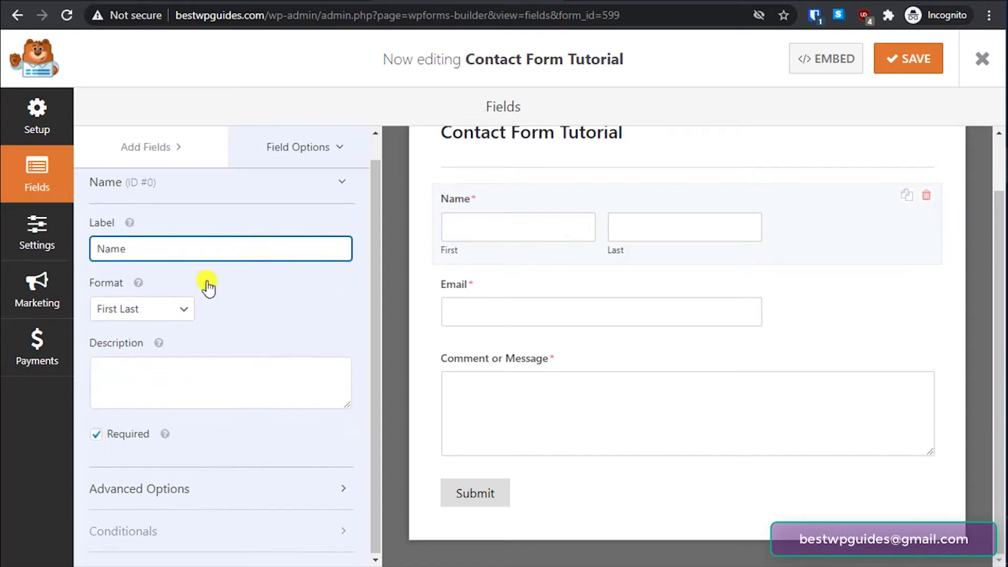
pyautogui.click(184, 315)
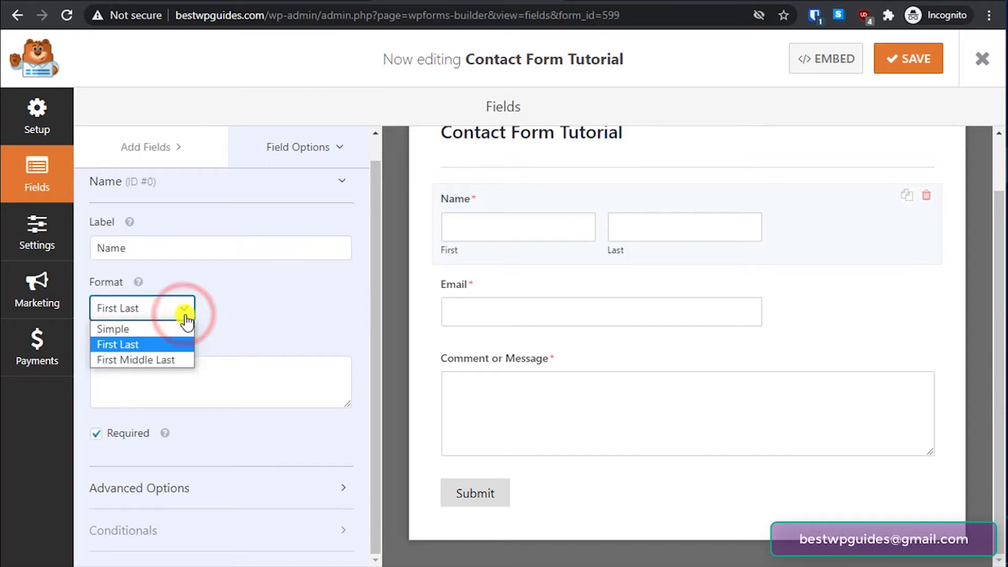
pyautogui.click(148, 359)
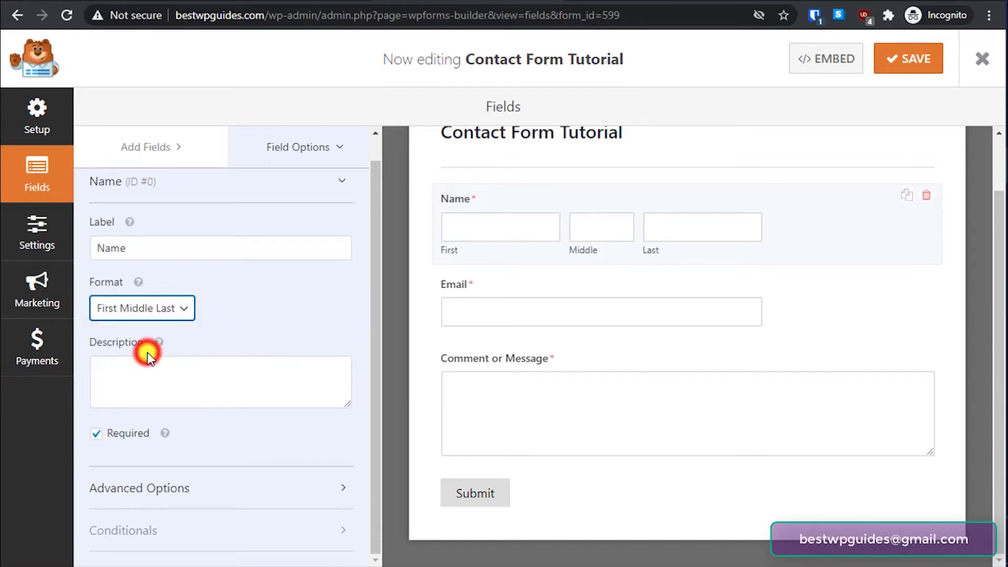
pyautogui.click(176, 307)
pyautogui.click(110, 330)
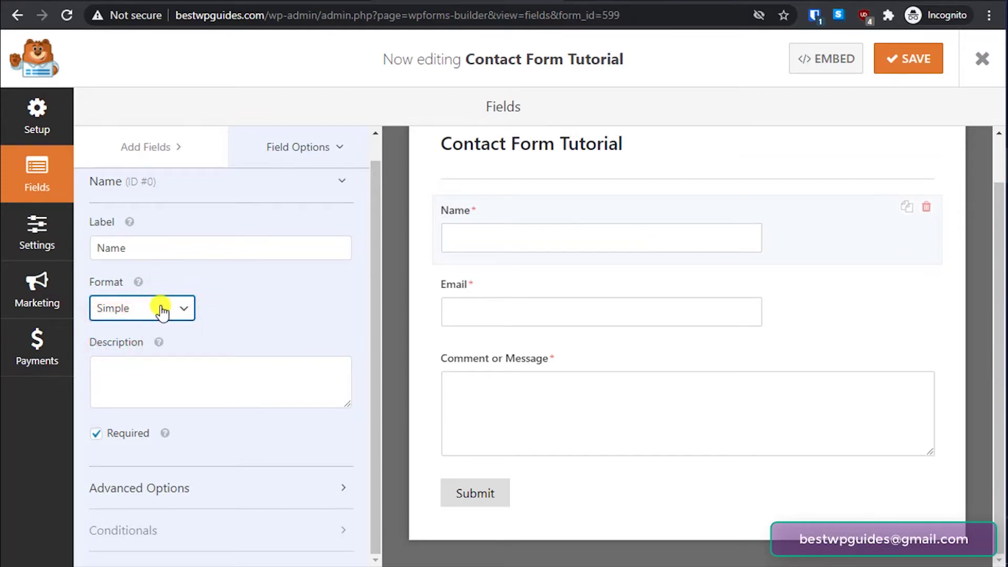
pyautogui.click(165, 308)
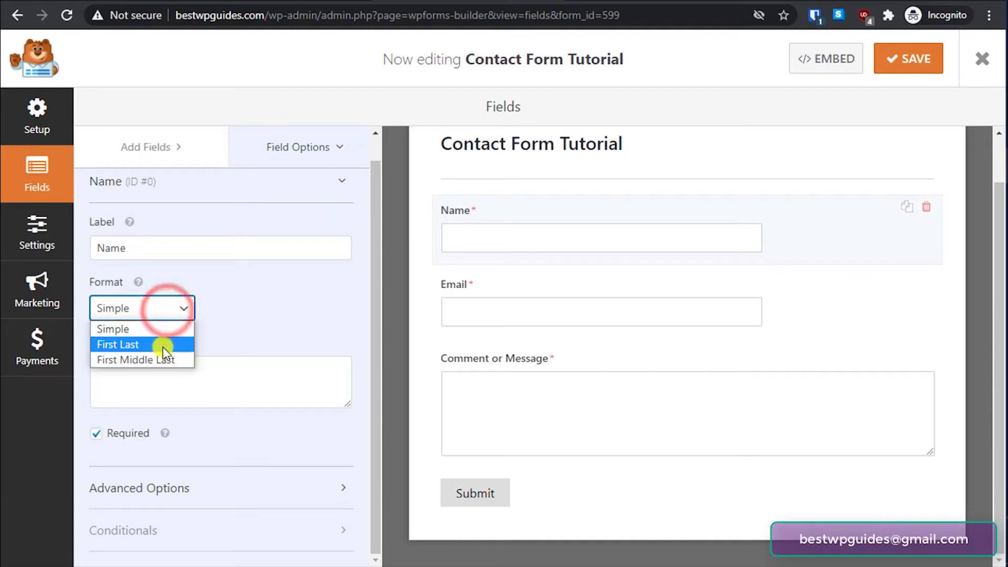
pyautogui.click(165, 344)
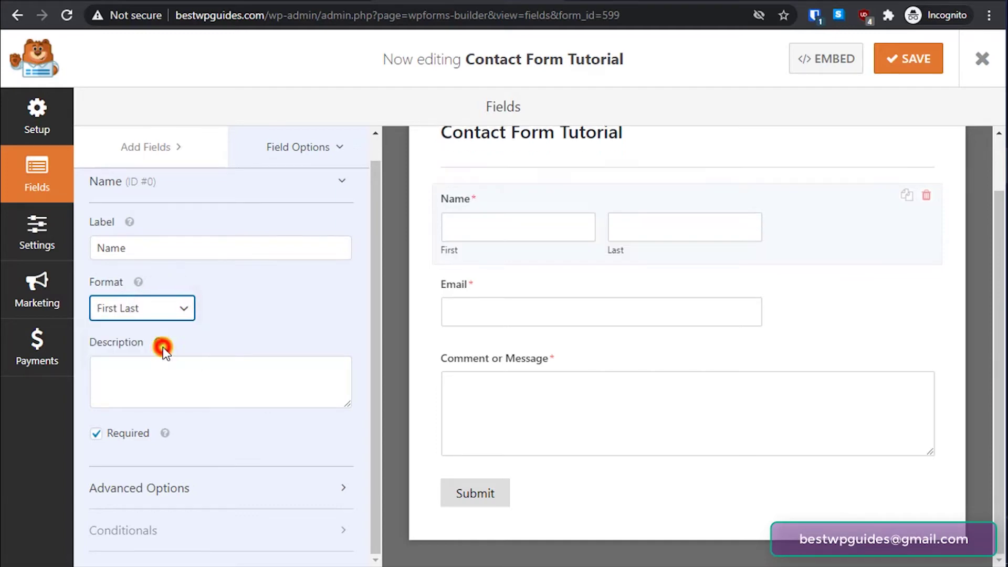
pyautogui.click(247, 320)
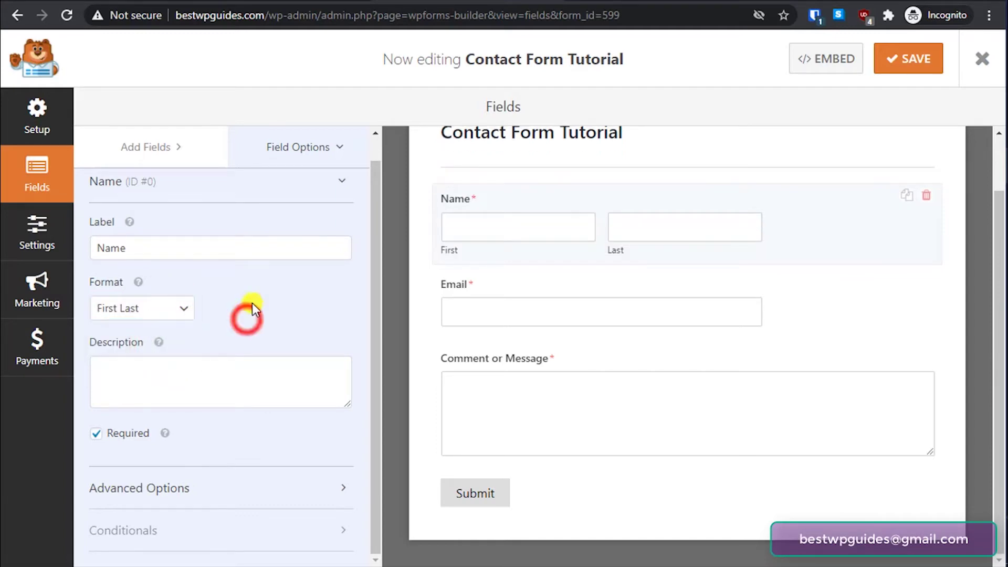
# - Leave the Name description empty and set the Name format to Simple
pyautogui.click(185, 371)
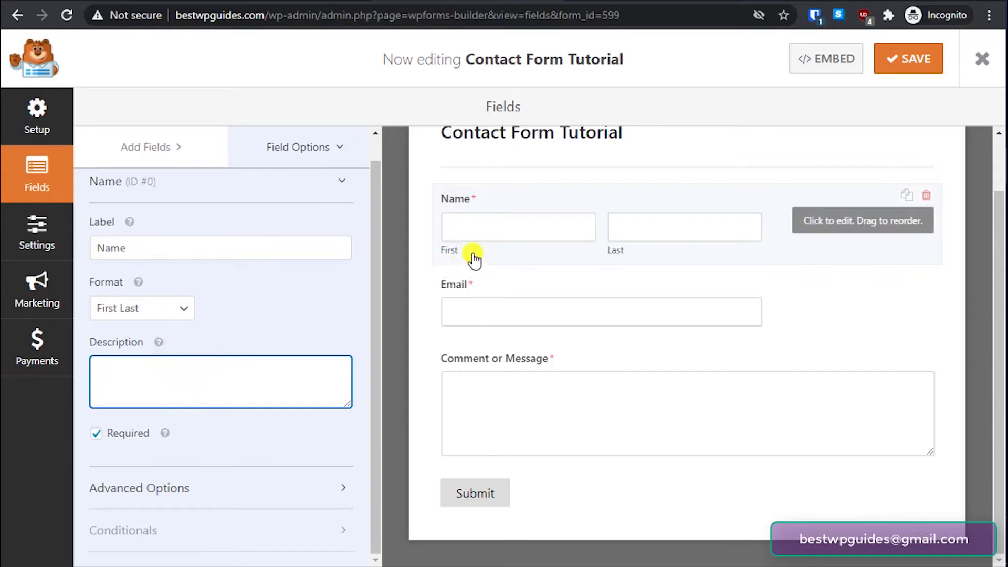
pyautogui.write('cx')
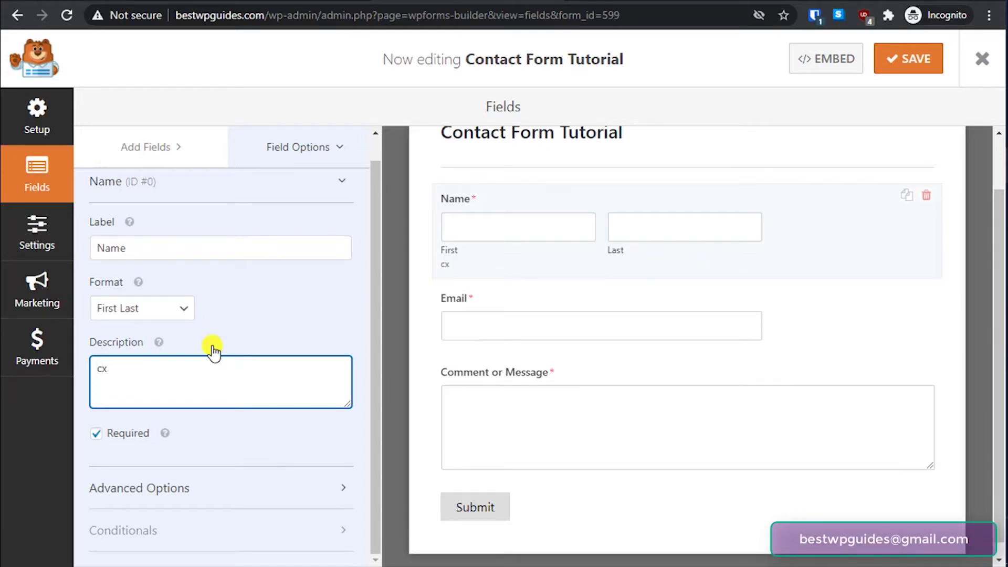
pyautogui.press('BackSpace')
pyautogui.press('BackSpace')
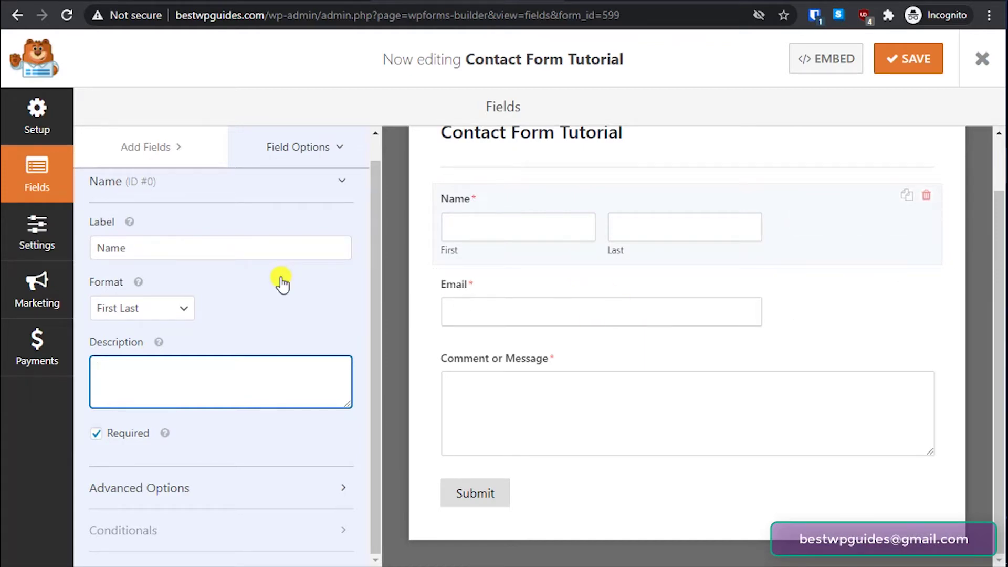
pyautogui.scroll(1, 292, 279)
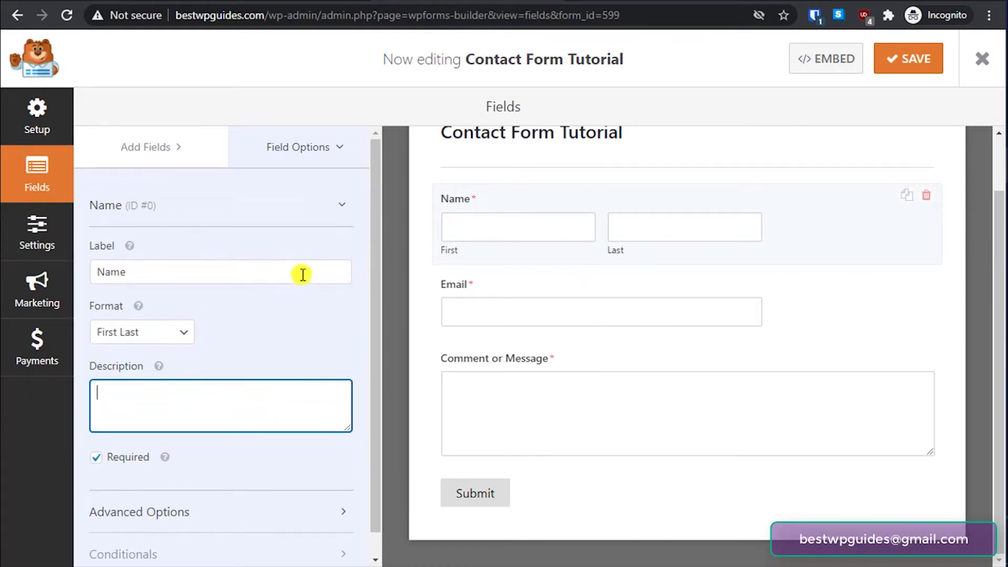
pyautogui.click(169, 330)
pyautogui.click(153, 355)
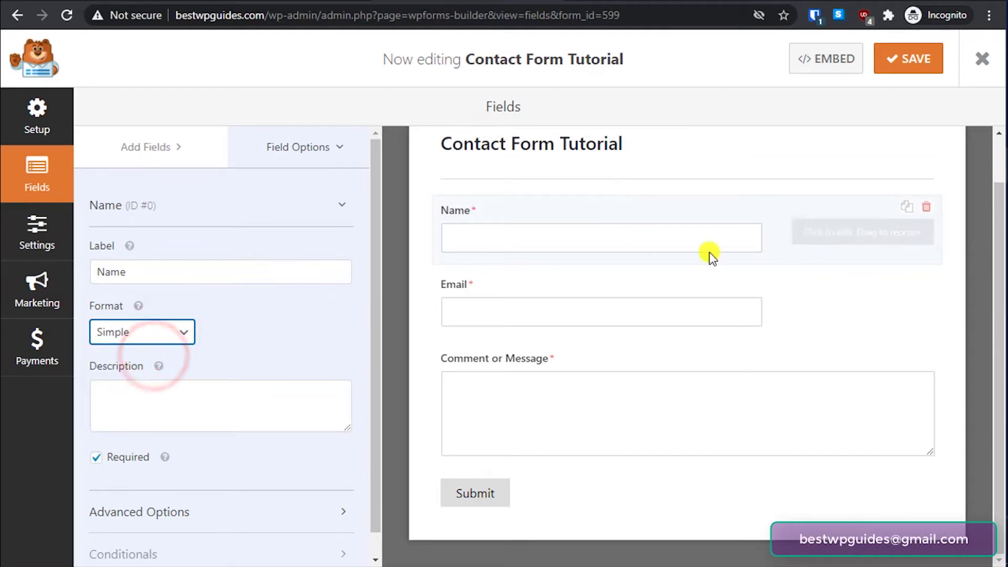
pyautogui.scroll(-1, 255, 325)
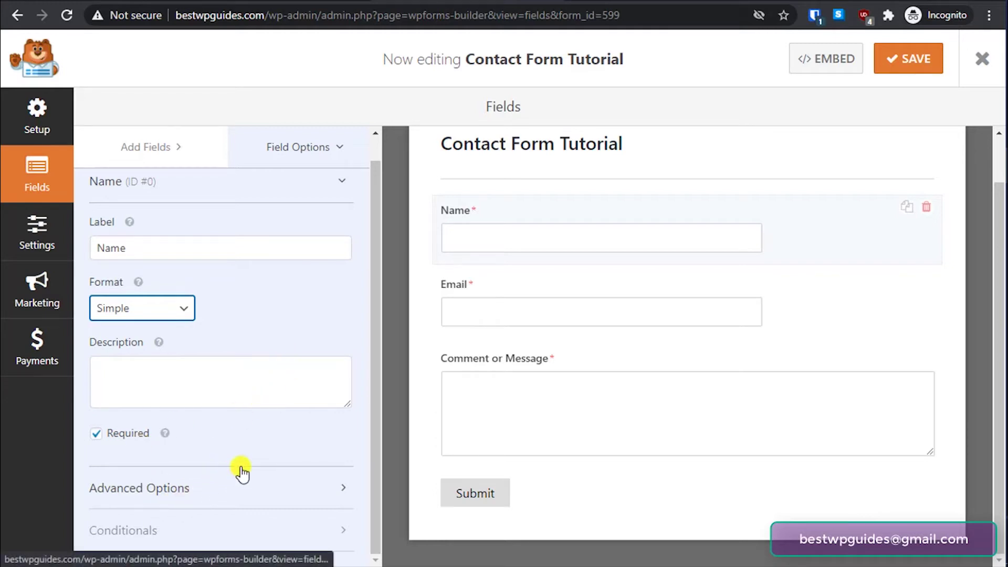
# - Keep the Name field size at Medium under Advanced Options after trying Small
pyautogui.click(160, 491)
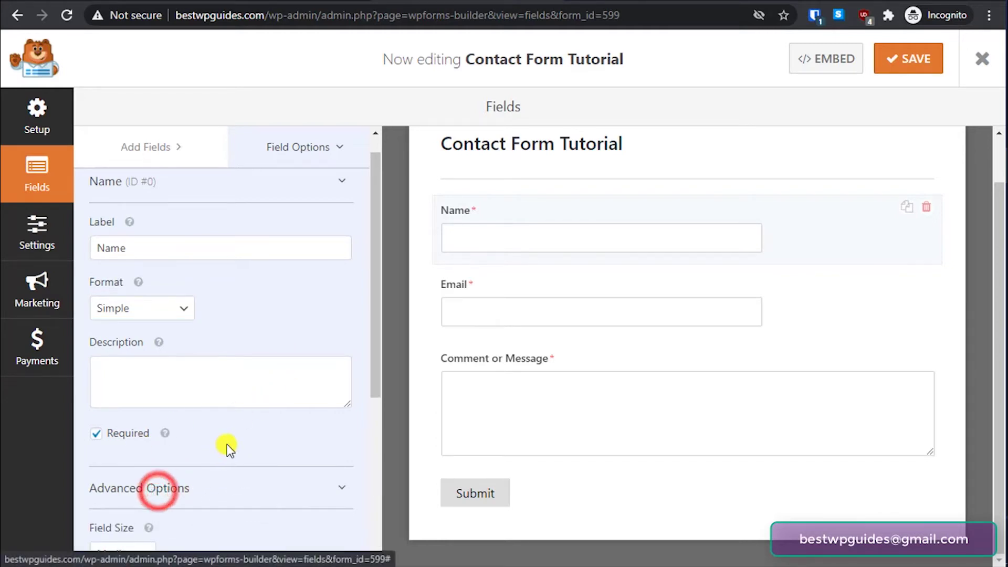
pyautogui.scroll(-3, 227, 446)
pyautogui.scroll(-2, 226, 447)
pyautogui.click(134, 322)
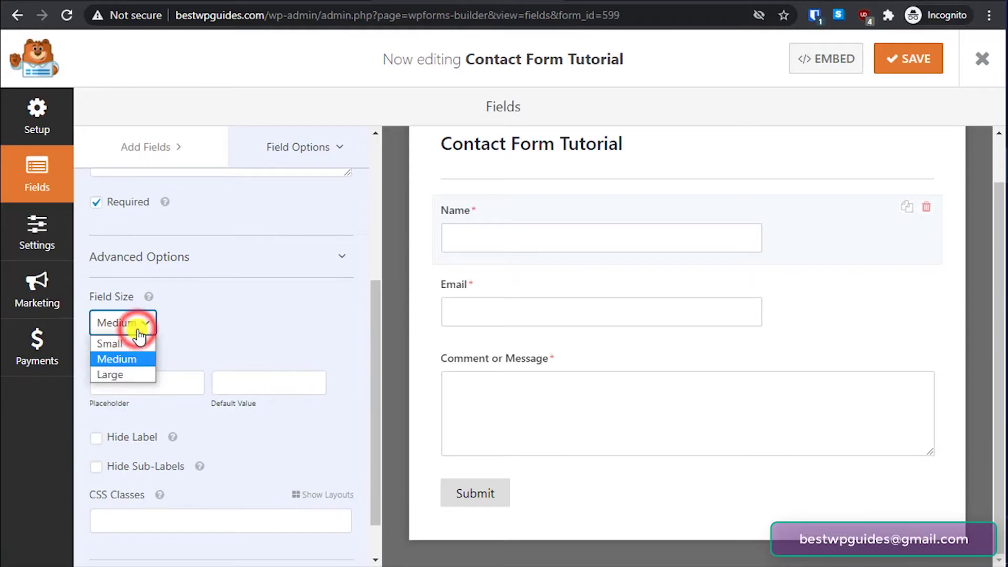
pyautogui.click(134, 344)
pyautogui.click(135, 323)
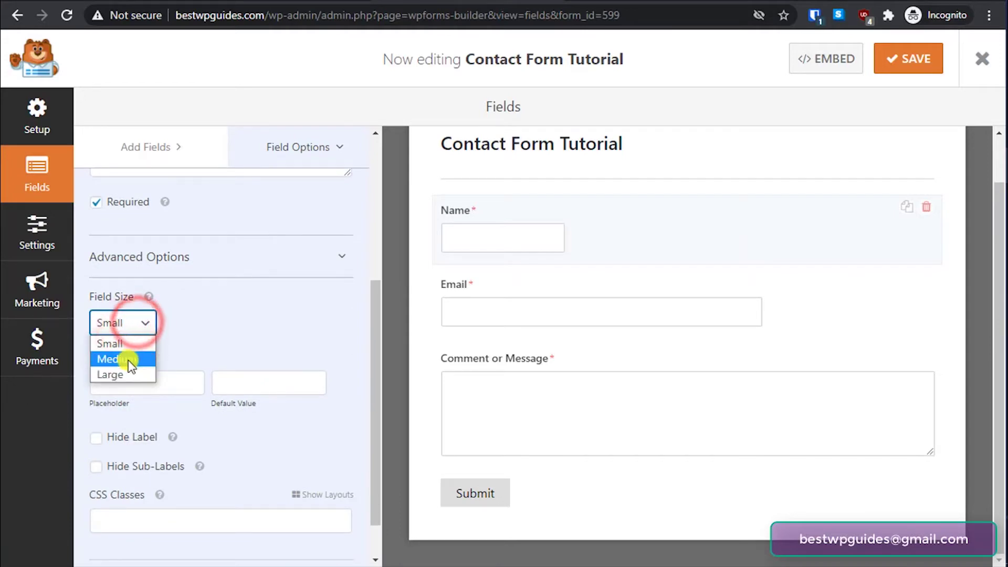
pyautogui.click(128, 359)
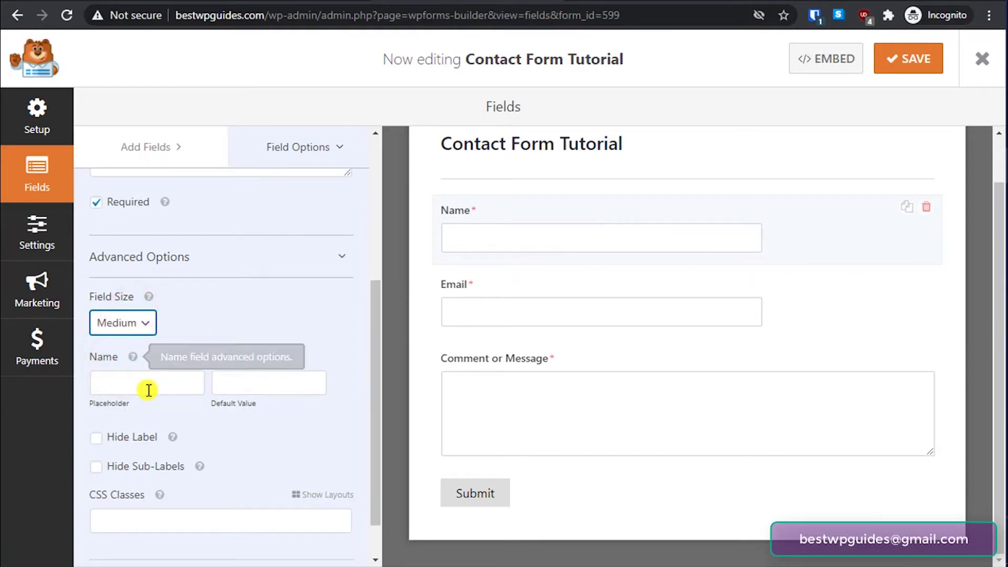
# - Set the Name placeholder to 'Please enter your full name here'
pyautogui.click(147, 389)
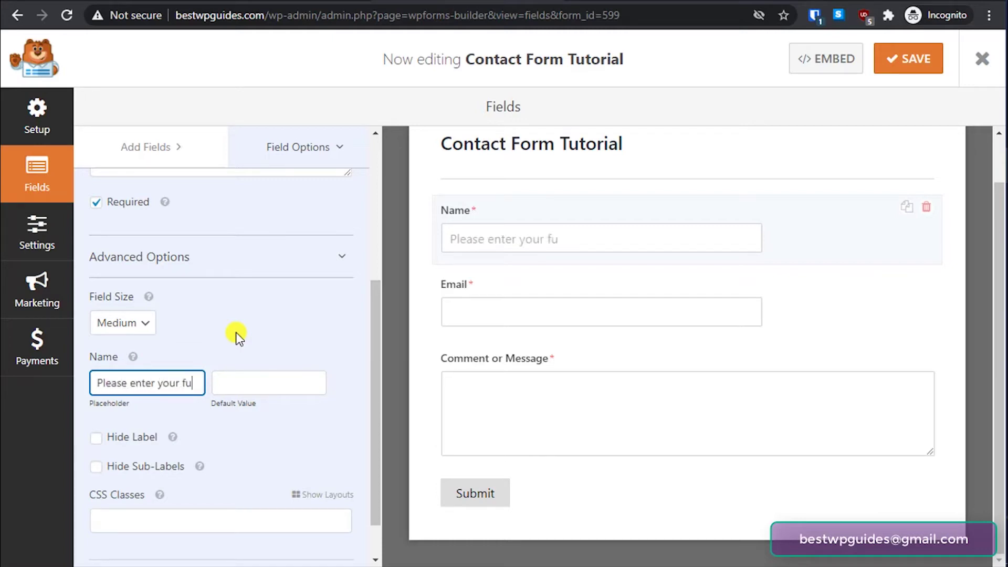
pyautogui.write('ll name here')
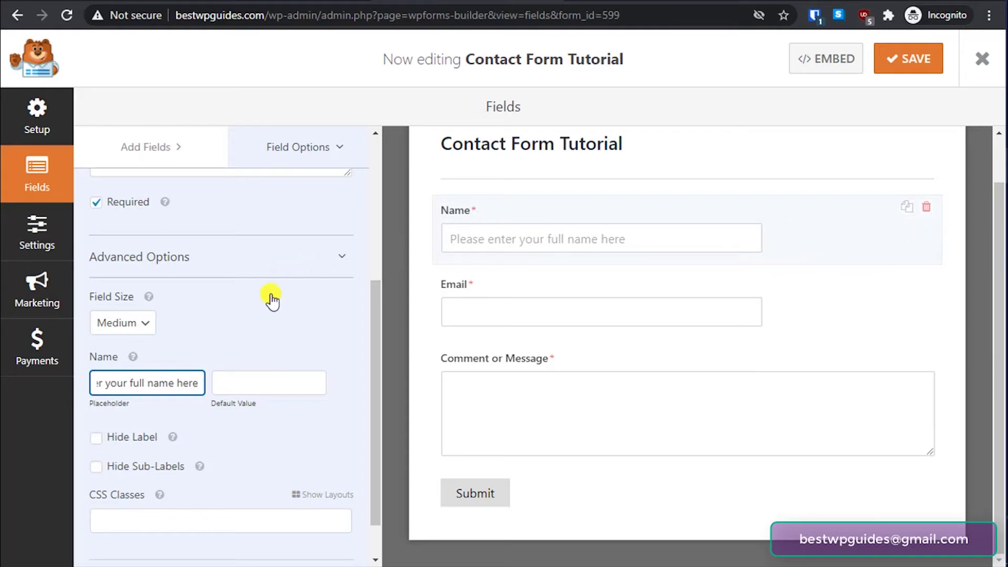
pyautogui.click(248, 438)
pyautogui.scroll(-1, 176, 486)
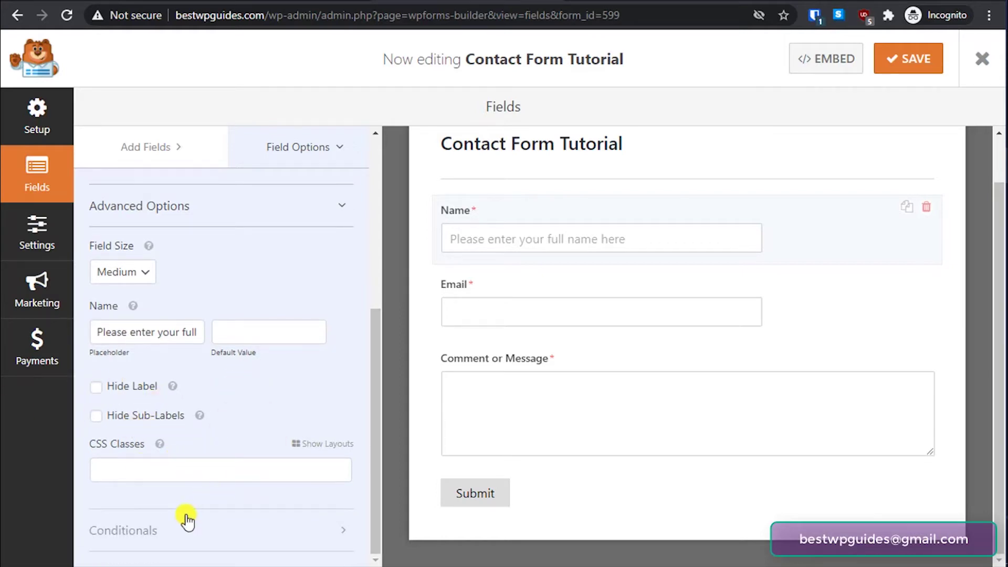
pyautogui.scroll(5, 252, 447)
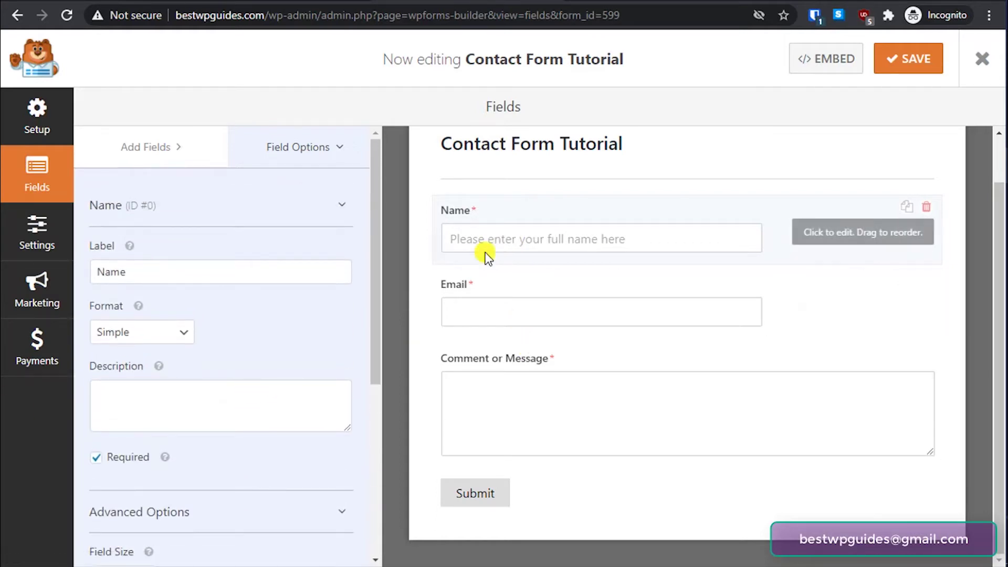
# - Enable Email Confirmation on the Email field so a Confirm Email box appears
pyautogui.click(739, 290)
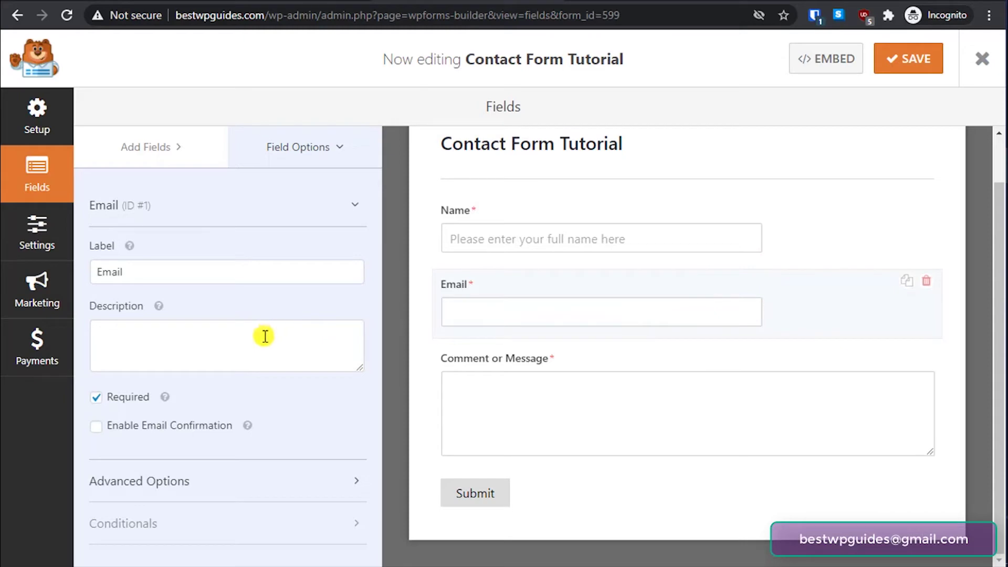
pyautogui.click(181, 345)
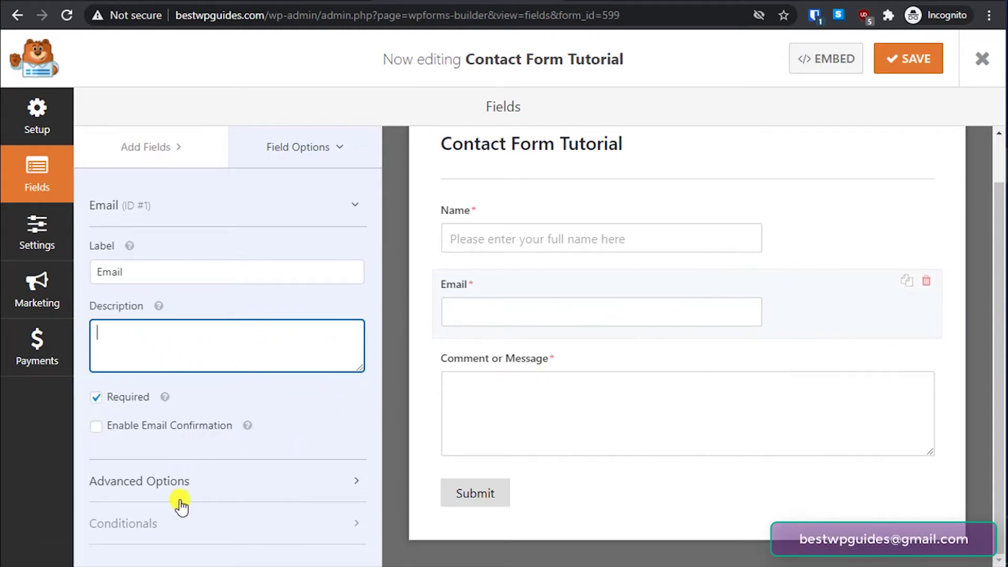
pyautogui.click(187, 483)
pyautogui.scroll(-4, 297, 393)
pyautogui.scroll(4, 175, 259)
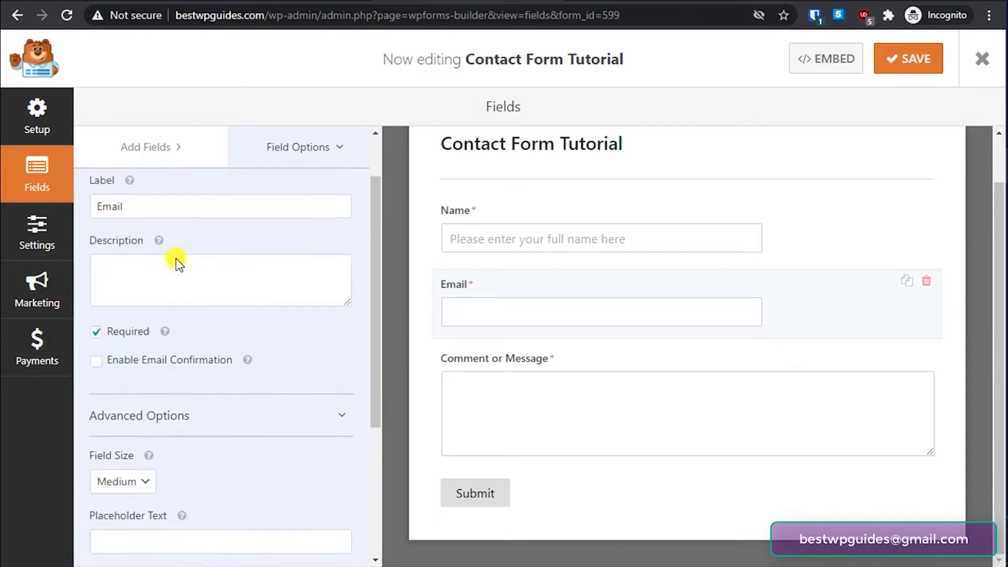
pyautogui.scroll(-3, 209, 420)
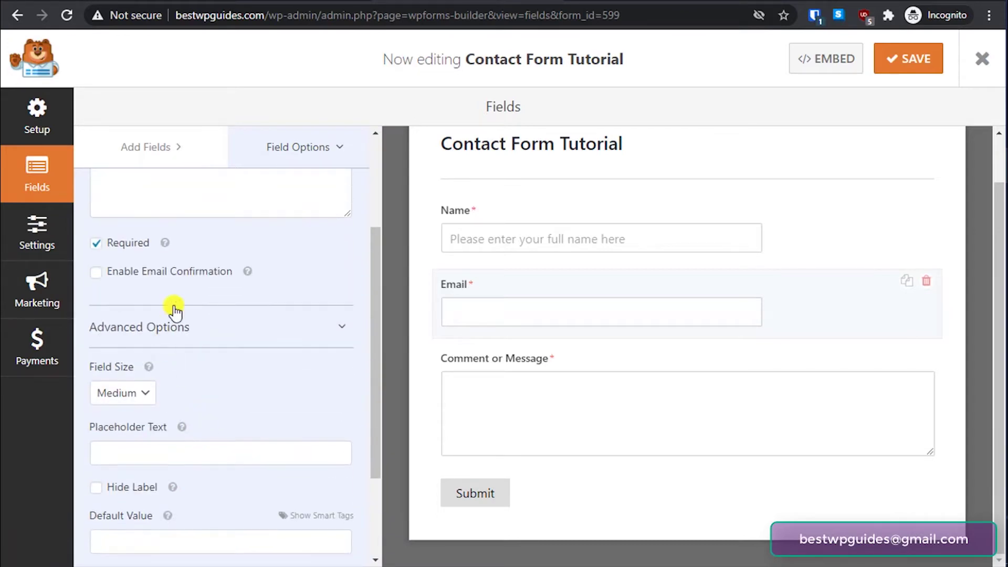
pyautogui.moveTo(247, 271)
pyautogui.click(95, 276)
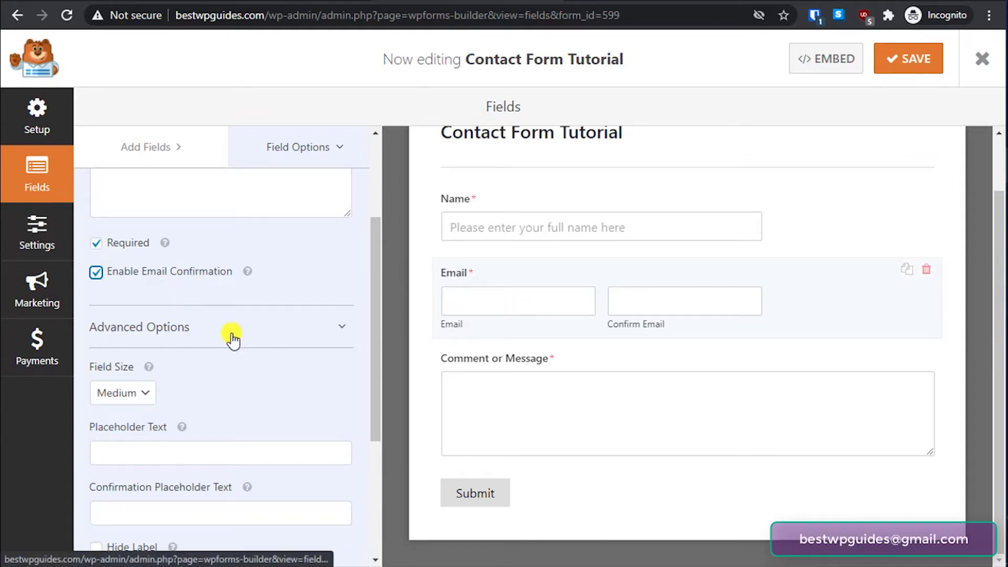
pyautogui.scroll(-2, 231, 338)
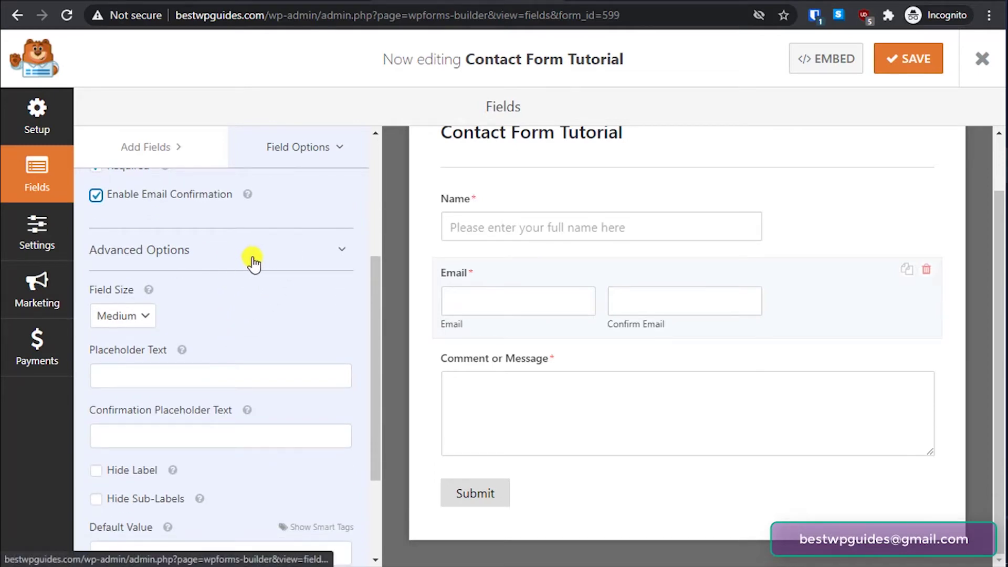
# - Set the email placeholders to 'We do not send spam.' and 'Please enter your email again'
pyautogui.scroll(-2, 219, 281)
pyautogui.click(212, 293)
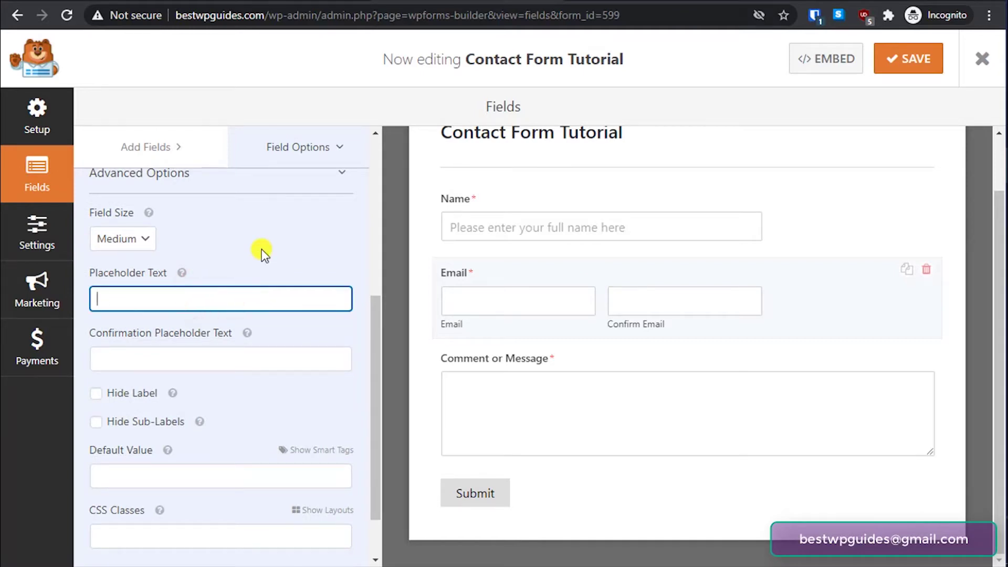
pyautogui.write('We do not sen')
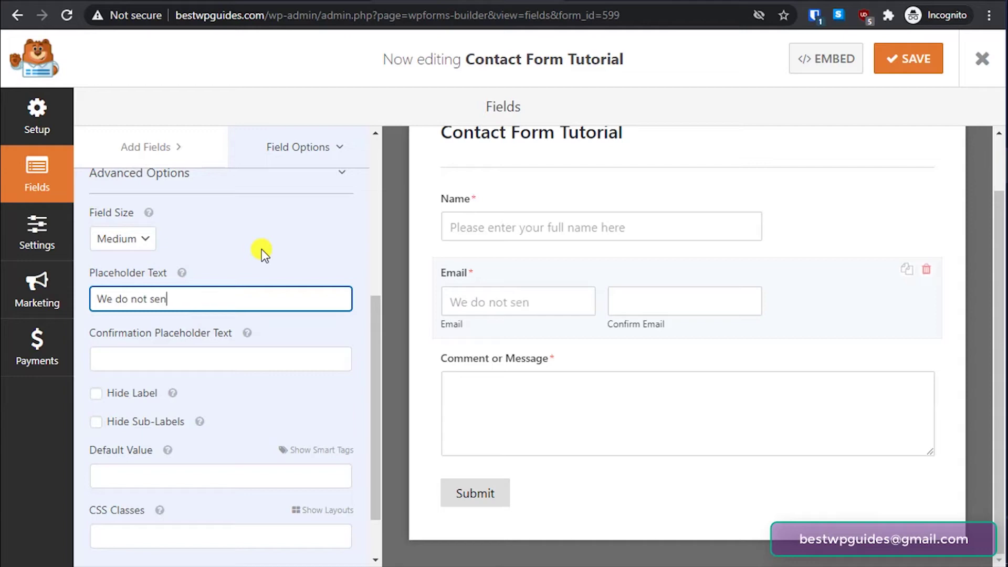
pyautogui.write('d spame')
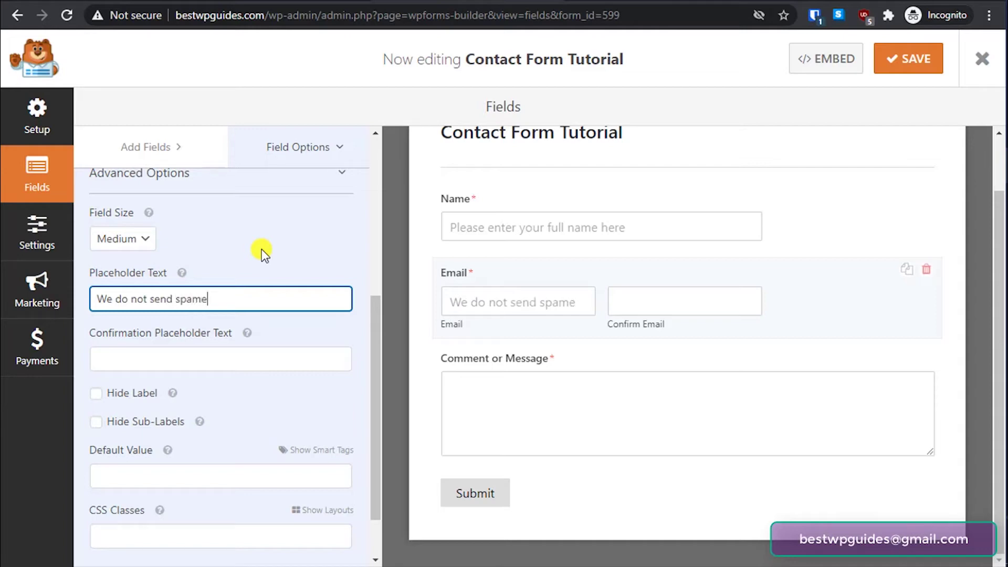
pyautogui.press('BackSpace')
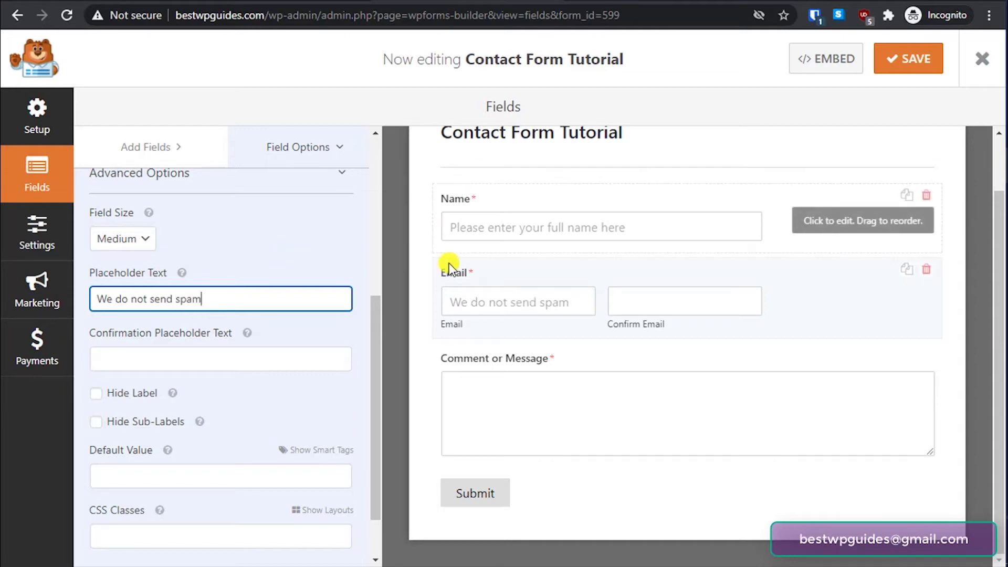
pyautogui.click(221, 362)
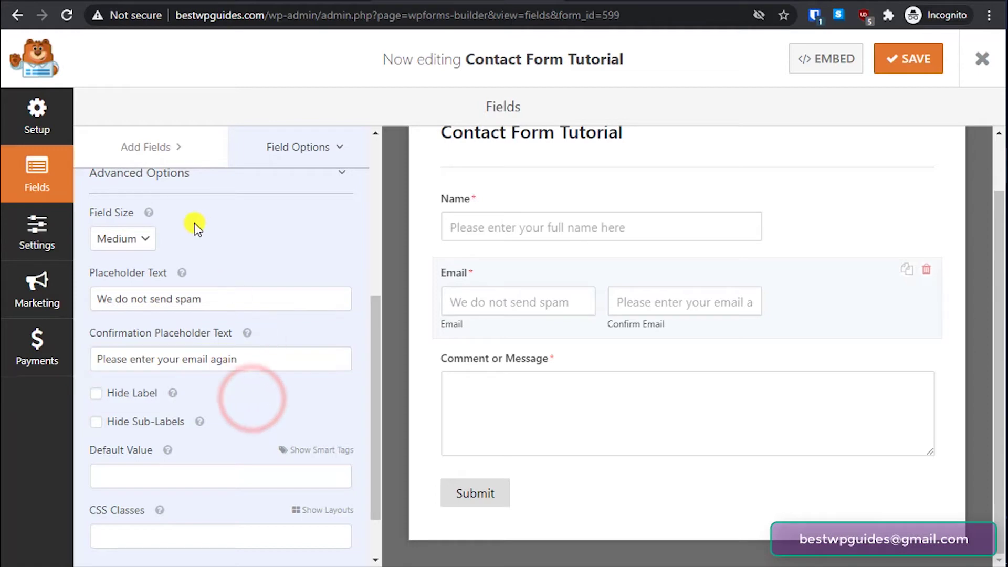
# - Make the email inputs Large and relabel the field Email Address
pyautogui.click(134, 238)
pyautogui.click(136, 290)
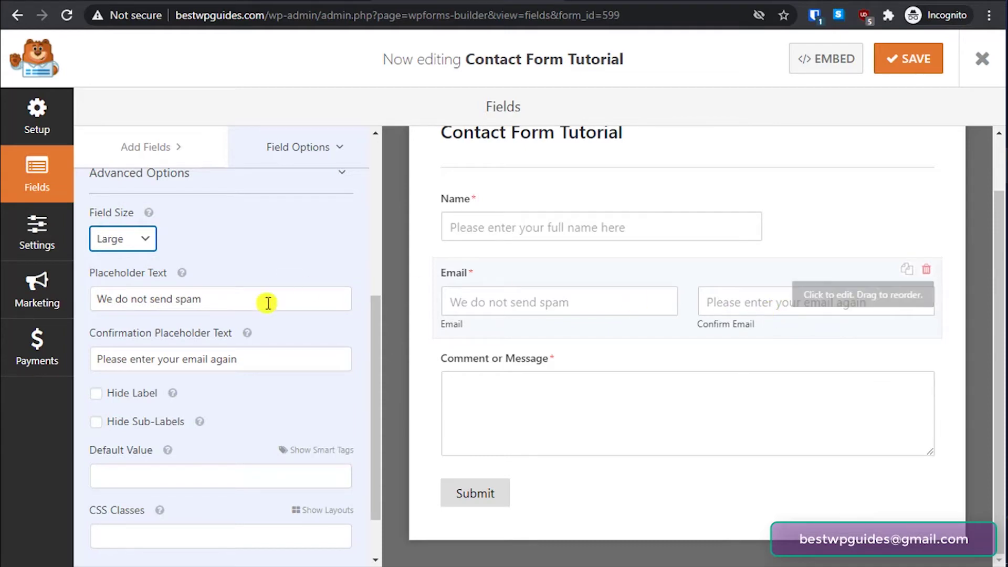
pyautogui.click(226, 300)
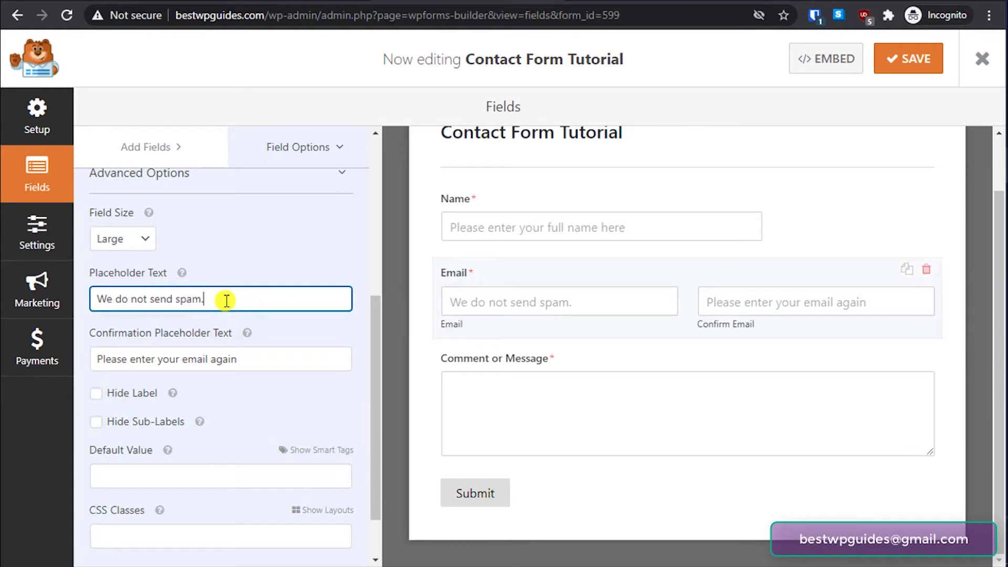
pyautogui.scroll(-1, 220, 426)
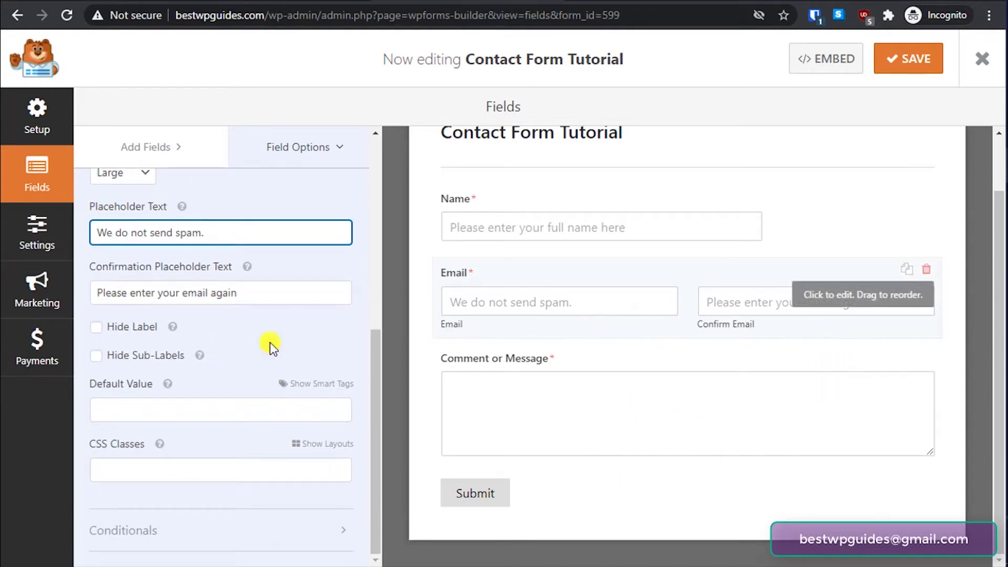
pyautogui.scroll(4, 198, 394)
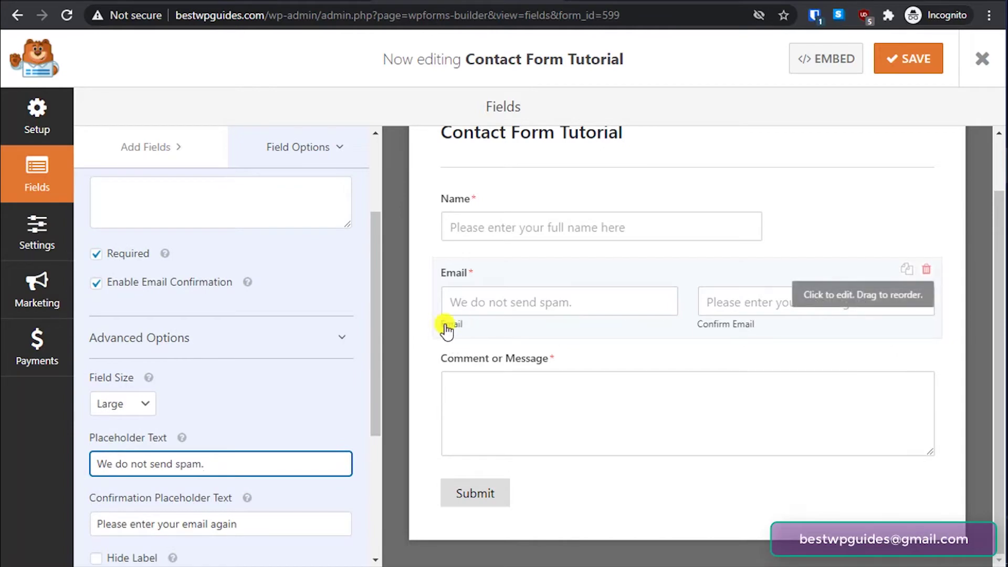
pyautogui.scroll(2, 242, 295)
pyautogui.scroll(1, 242, 294)
pyautogui.click(129, 270)
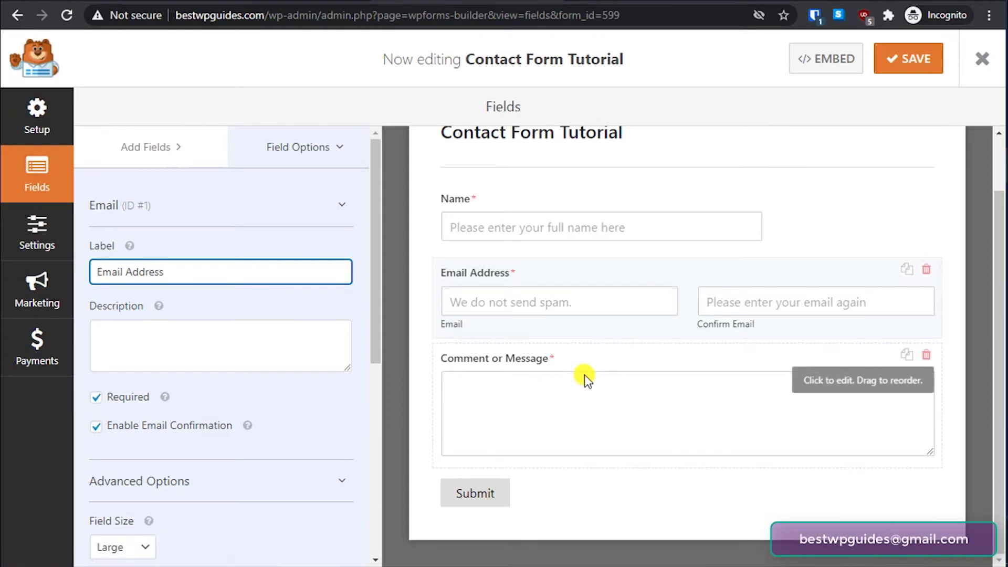
# - Add a Dropdown field between Email Address and Comment or Message
pyautogui.click(148, 139)
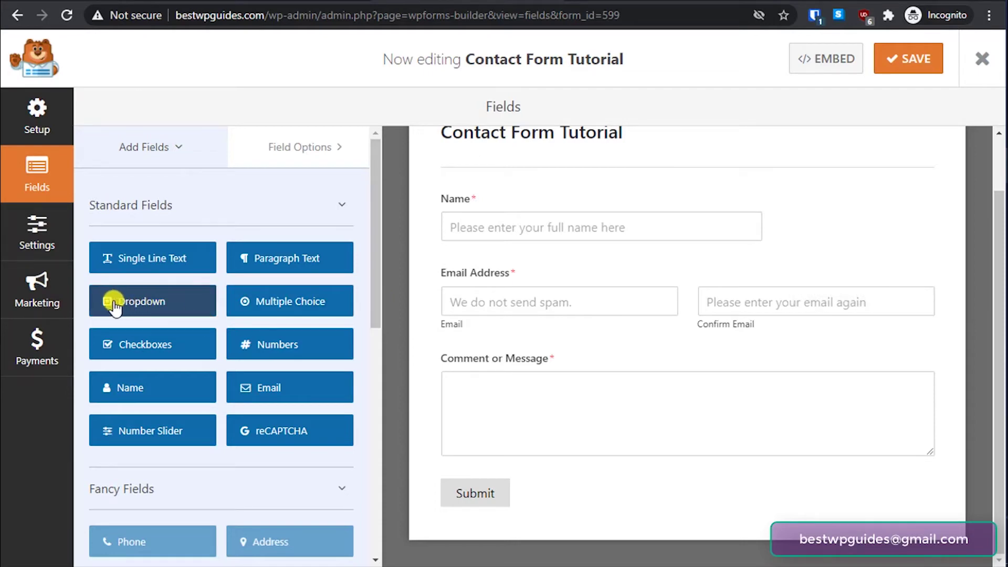
pyautogui.moveTo(115, 307); pyautogui.dragTo(461, 348)
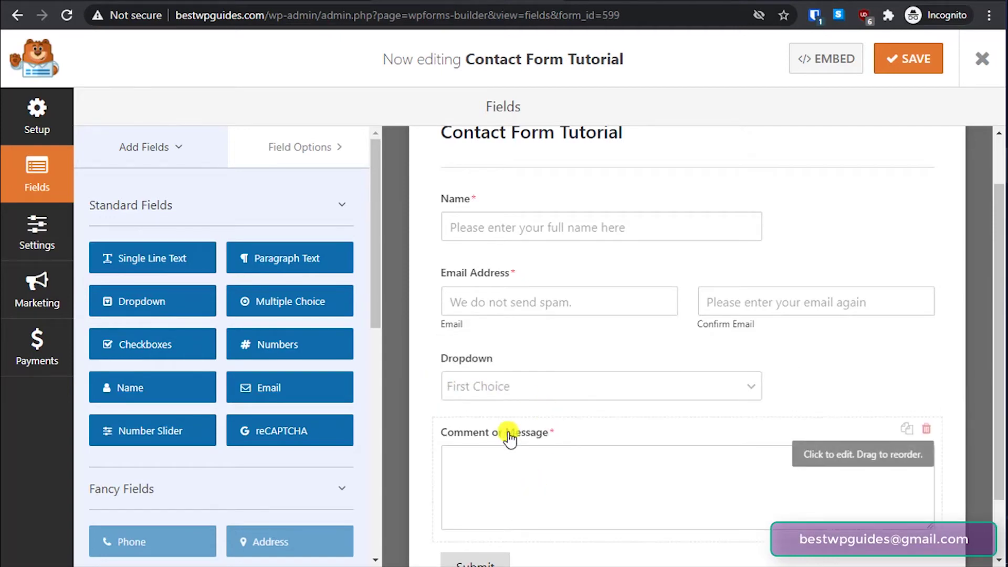
pyautogui.scroll(-2, 525, 452)
pyautogui.click(478, 312)
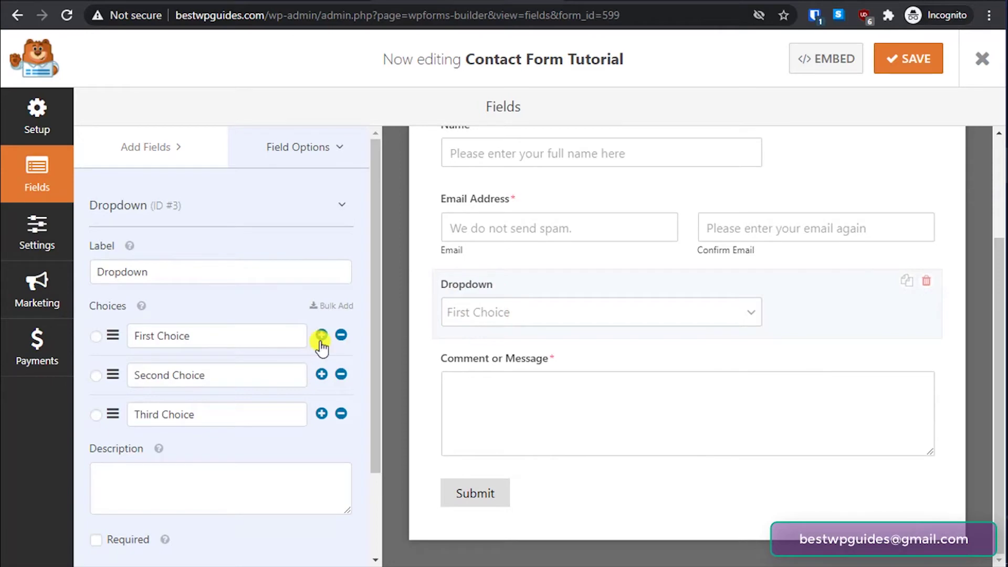
# - Rename the dropdown choices to Support, Sales and Escalation
pyautogui.tripleClick(214, 334)
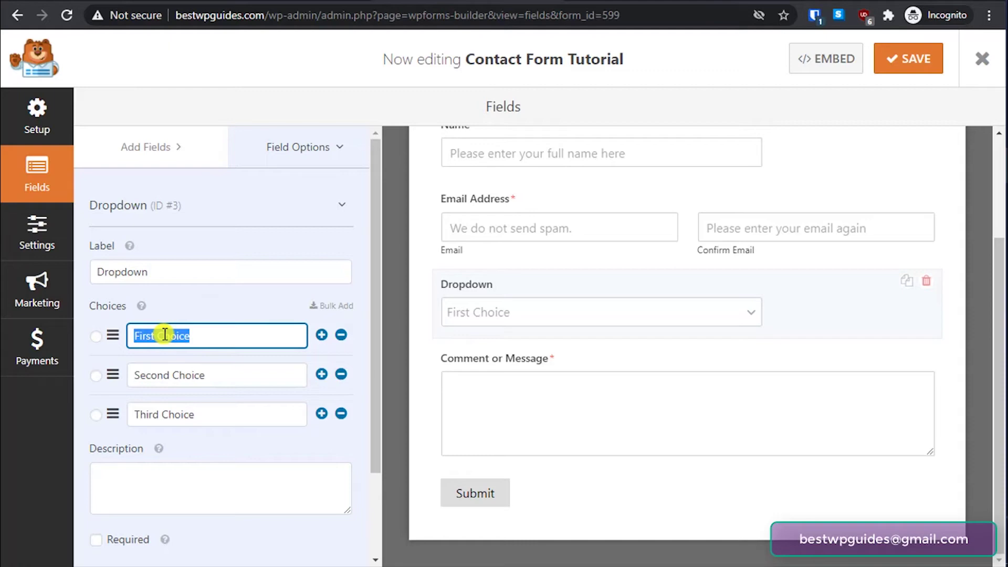
pyautogui.write('Support')
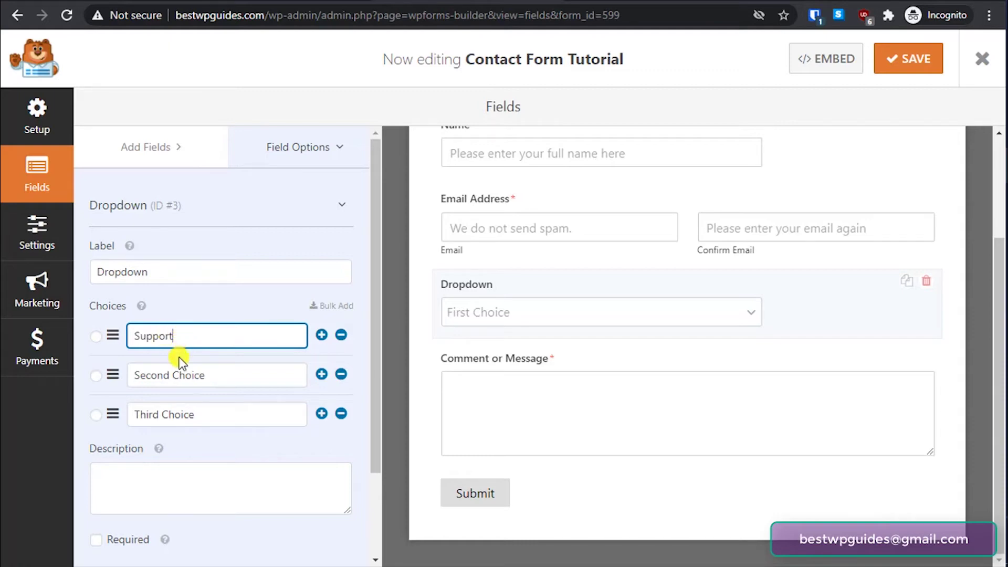
pyautogui.click(173, 374)
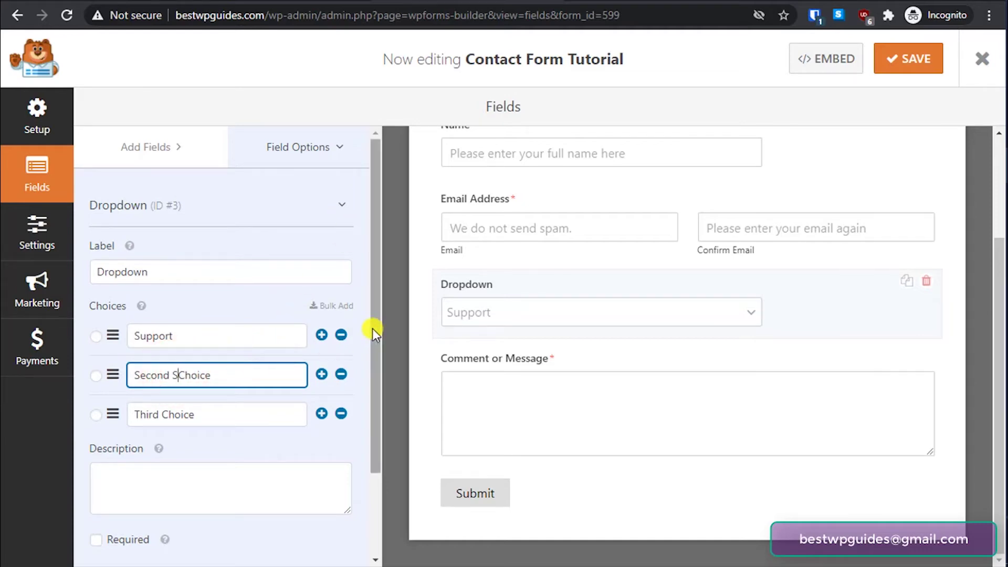
pyautogui.hotkey('ctrl', 'a')
pyautogui.write('Sales')
pyautogui.press('Tab')
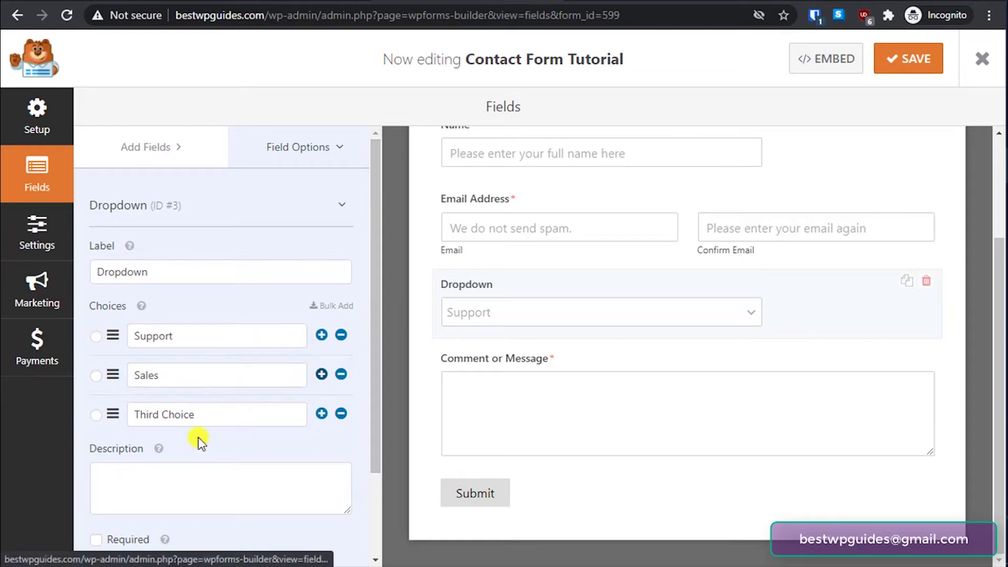
pyautogui.moveTo(219, 414); pyautogui.dragTo(112, 414)
pyautogui.write('Escalation')
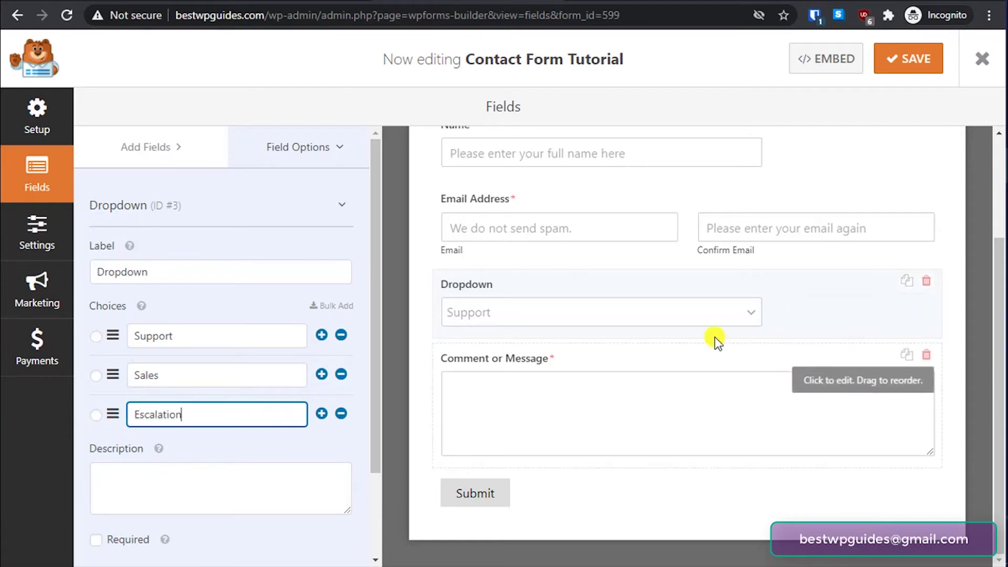
# - Make the dropdown a required field
pyautogui.click(677, 311)
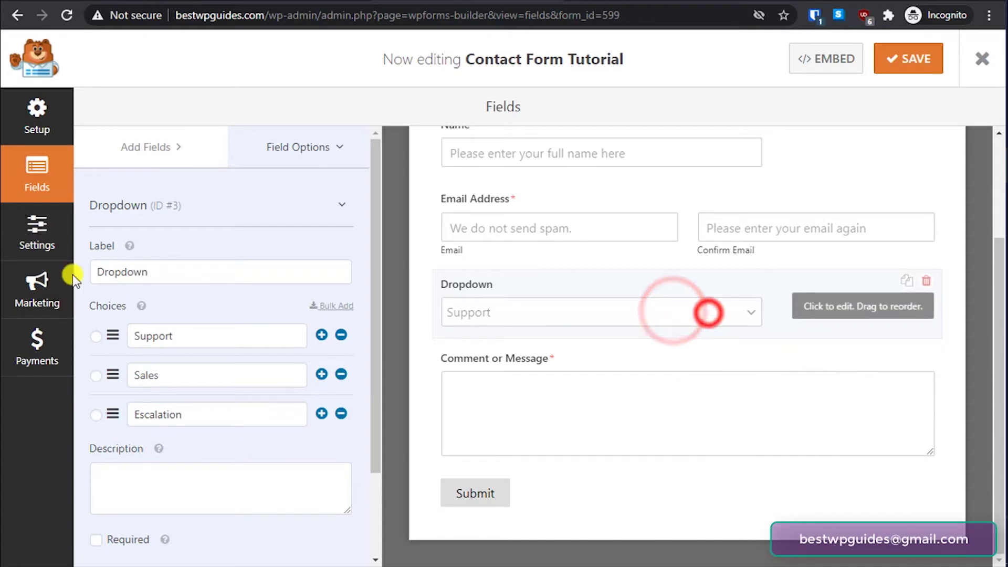
pyautogui.click(175, 292)
pyautogui.scroll(-2, 210, 444)
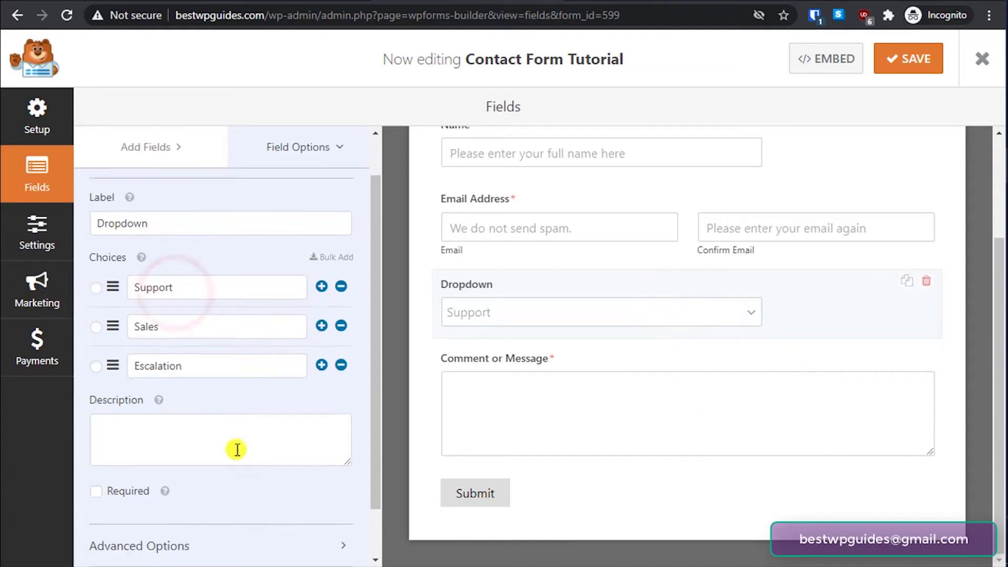
pyautogui.click(596, 304)
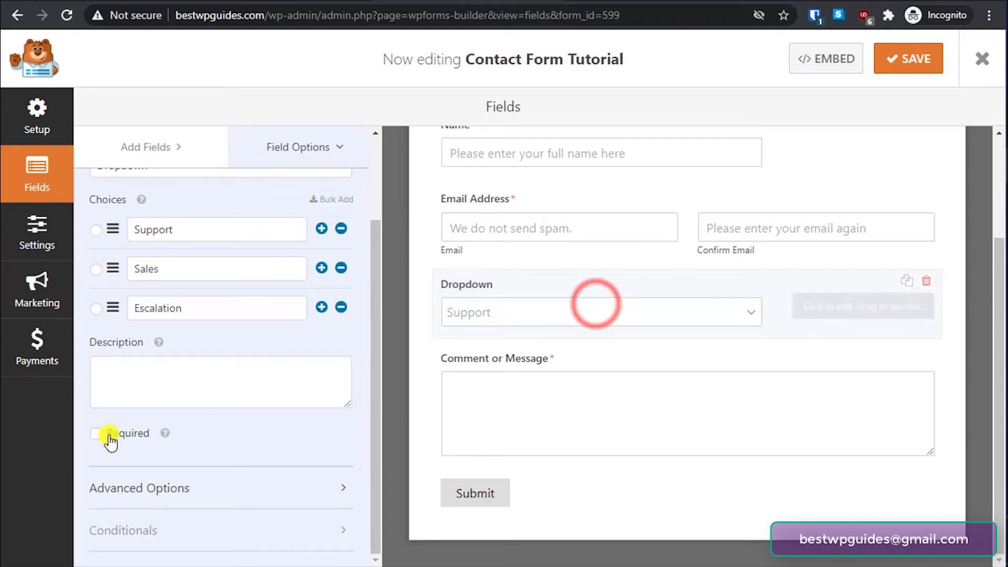
pyautogui.click(598, 306)
# - Try Sales, Escalation and Support as the default choice and check the dropdown preview
pyautogui.click(752, 310)
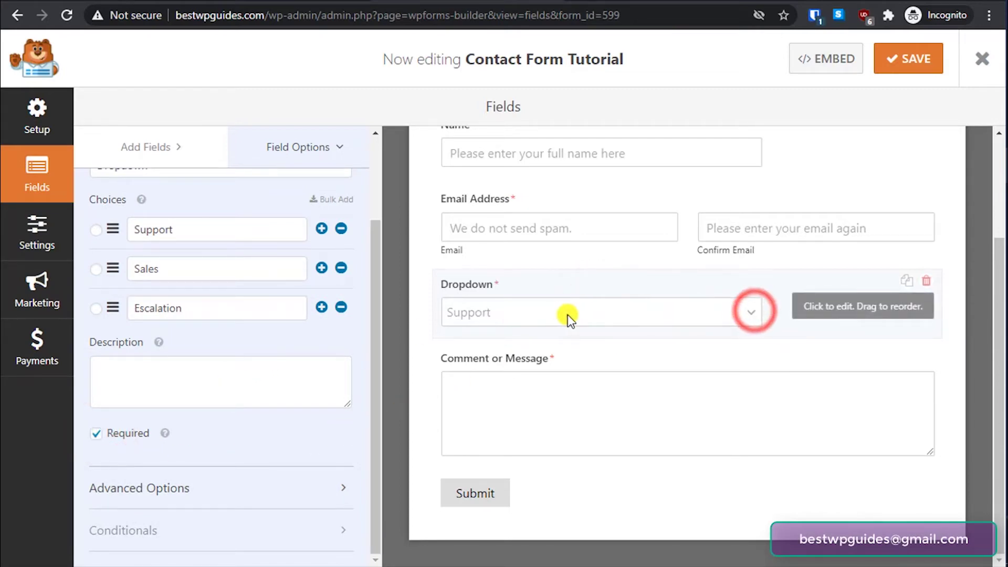
pyautogui.scroll(2, 220, 294)
pyautogui.scroll(1, 220, 295)
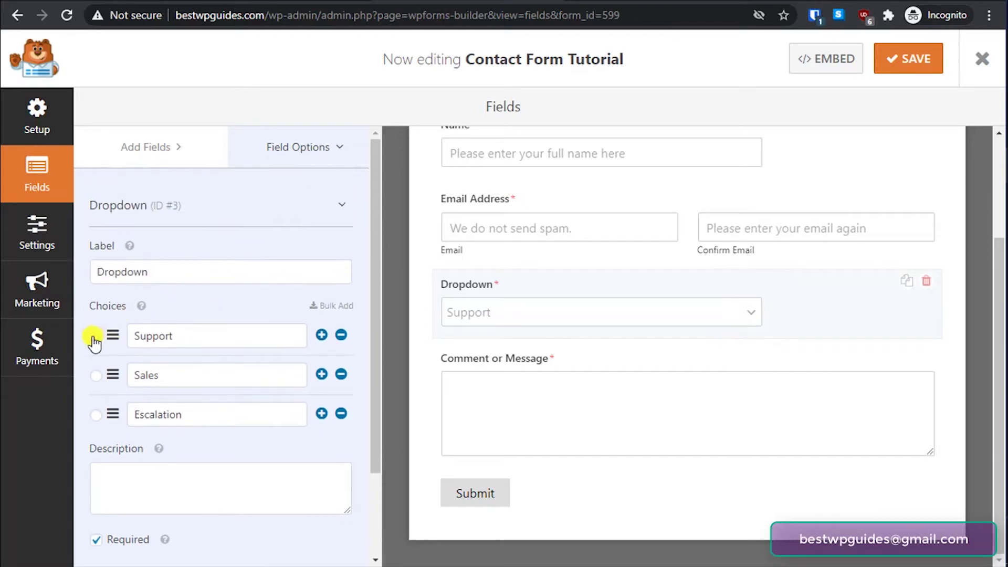
pyautogui.click(95, 375)
pyautogui.click(96, 415)
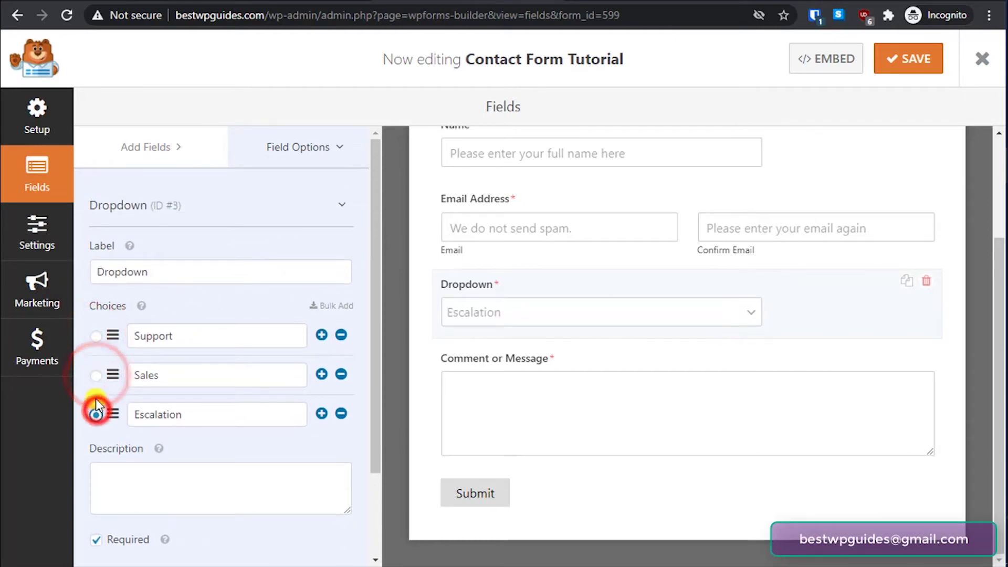
pyautogui.click(96, 336)
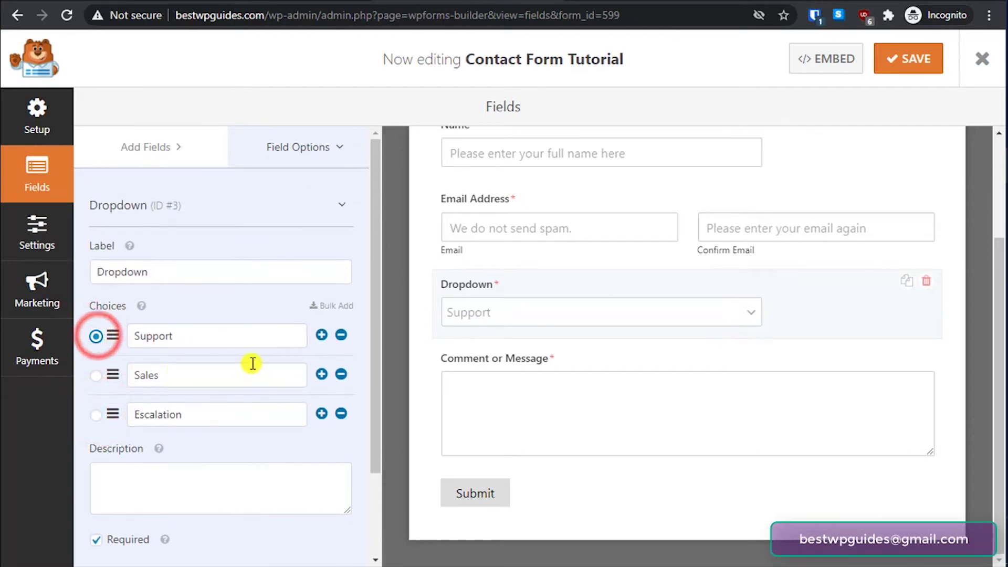
pyautogui.click(189, 272)
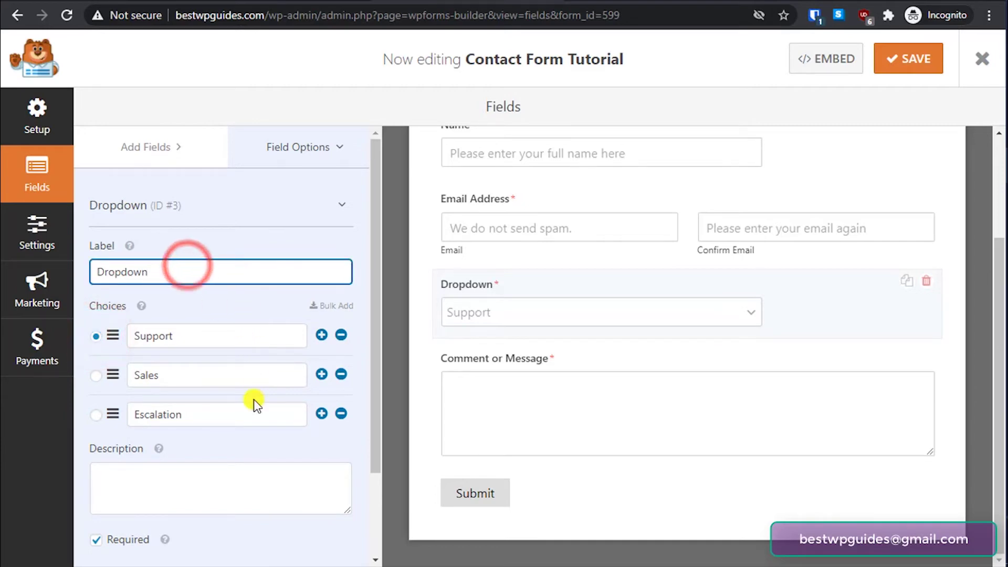
pyautogui.scroll(-2, 245, 417)
pyautogui.click(623, 315)
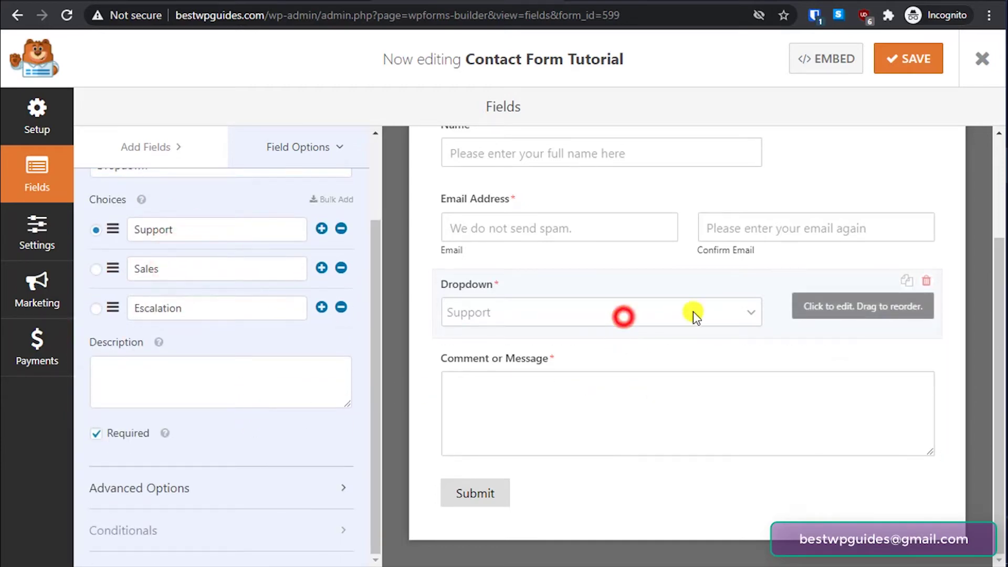
pyautogui.click(749, 312)
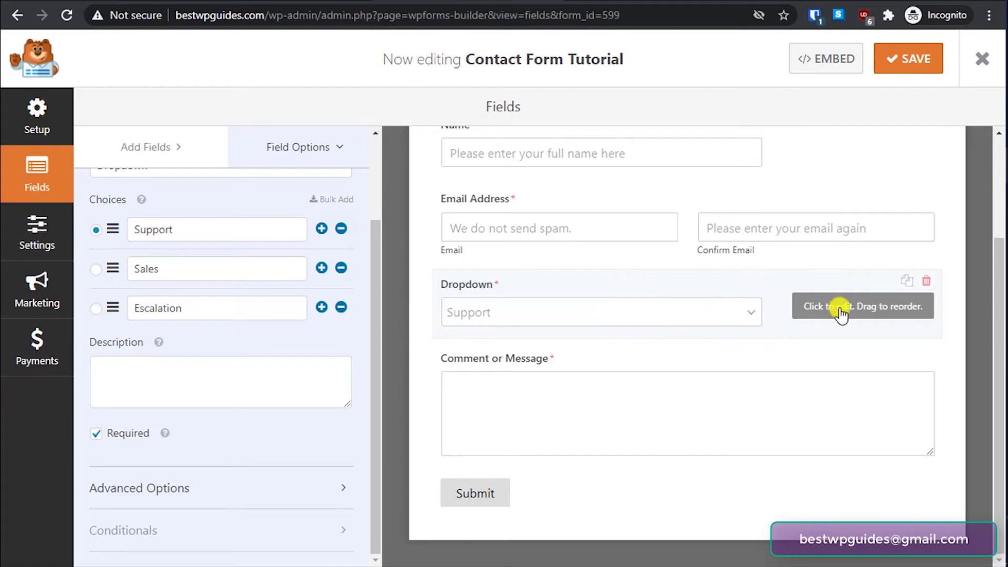
pyautogui.click(854, 311)
pyautogui.click(729, 313)
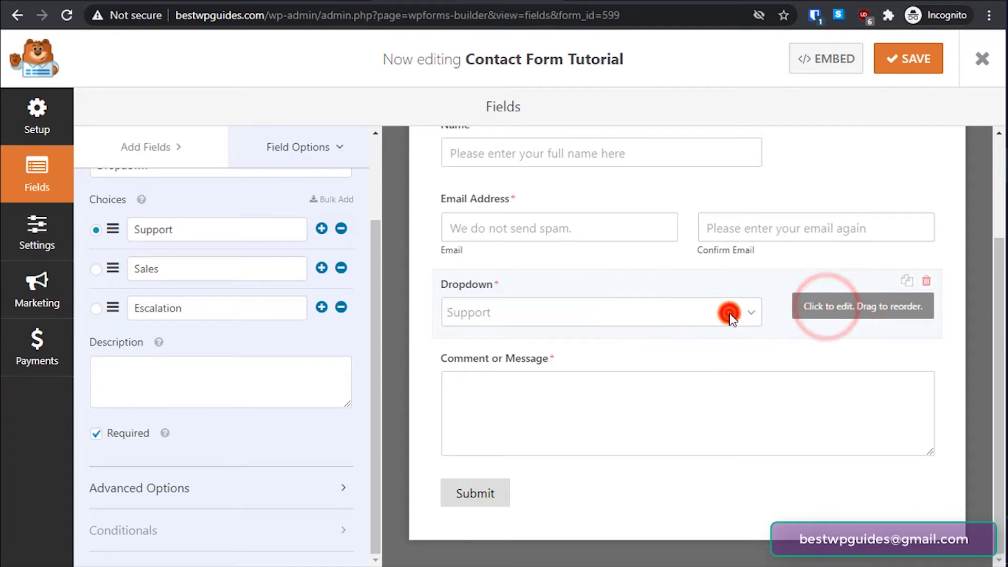
# - Look at the dropdown's Advanced Options and its placeholder setting
pyautogui.click(201, 480)
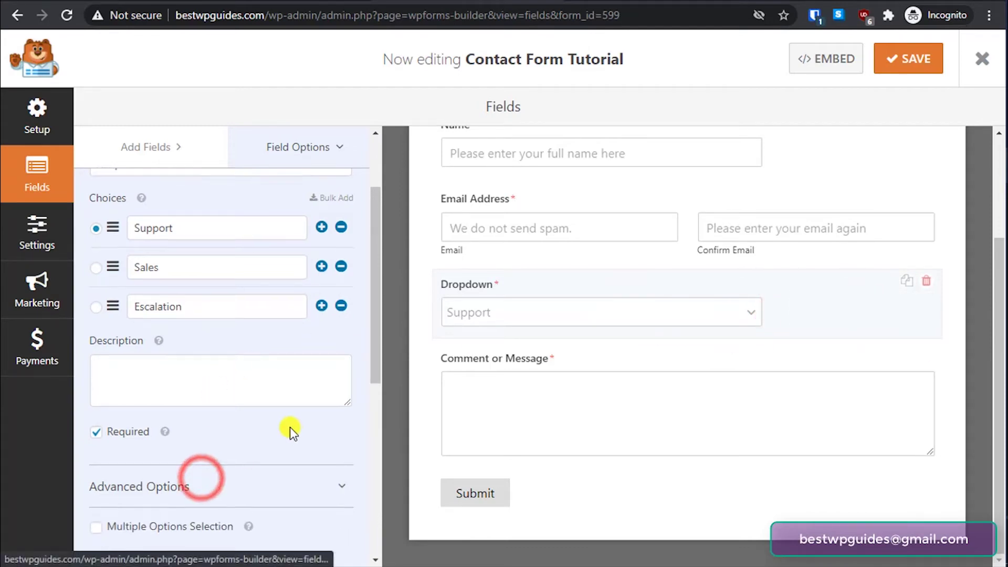
pyautogui.scroll(-4, 290, 427)
pyautogui.scroll(-3, 282, 405)
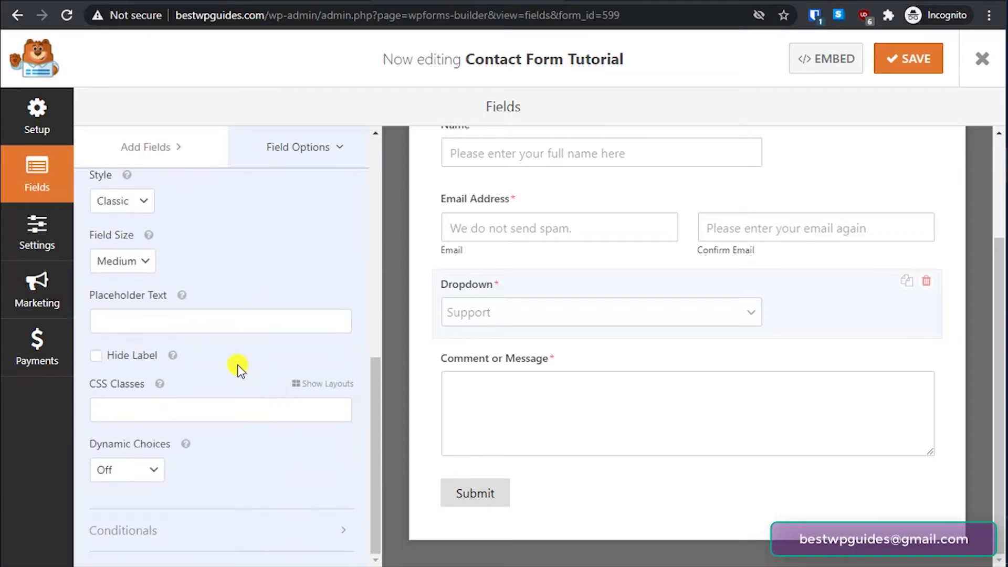
pyautogui.click(248, 330)
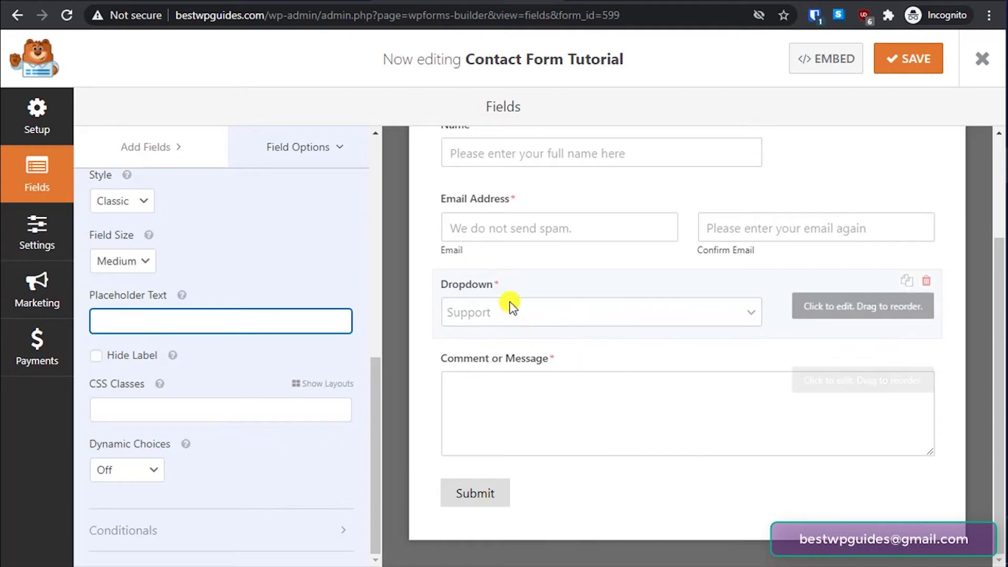
pyautogui.scroll(6, 170, 312)
pyautogui.scroll(3, 171, 313)
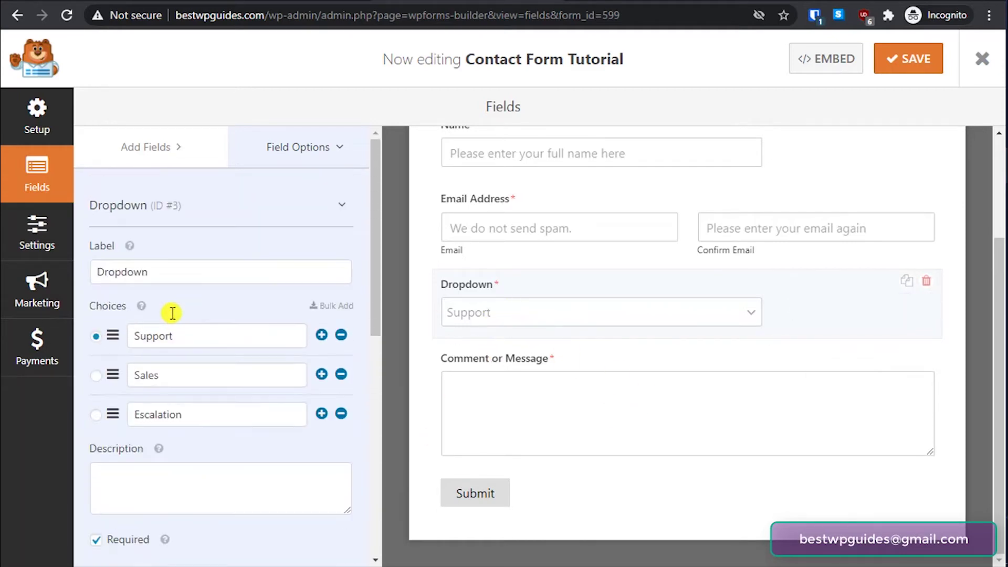
# - Change the dropdown's label to Department
pyautogui.doubleClick(165, 272)
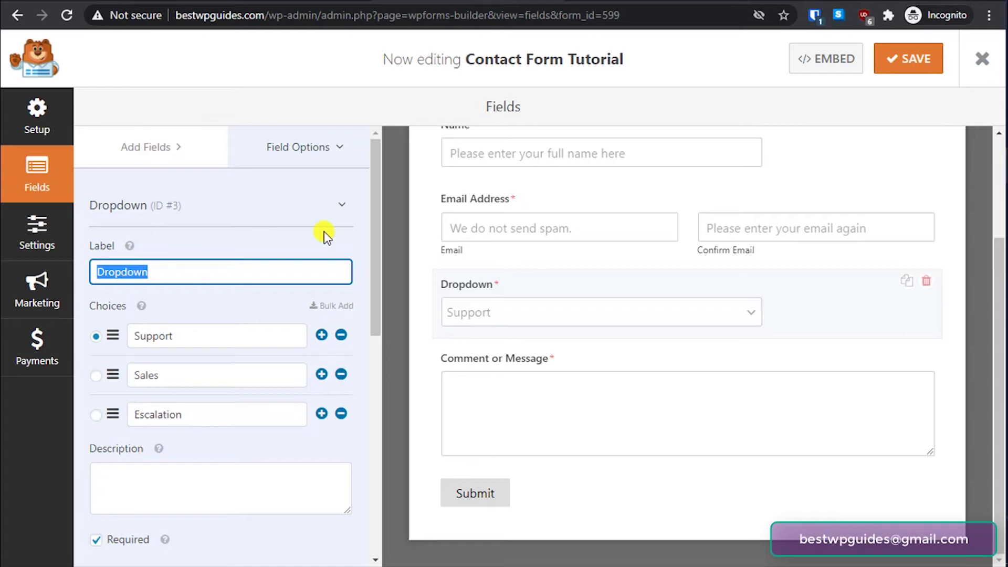
pyautogui.write('Sepa')
pyautogui.press('BackSpace')
pyautogui.press('BackSpace')
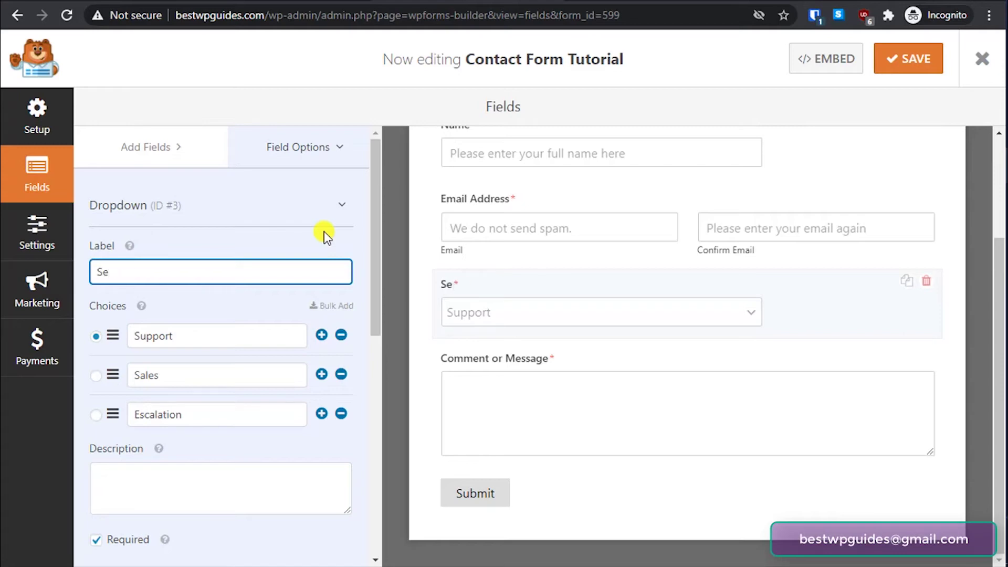
pyautogui.press('BackSpace')
pyautogui.press('BackSpace')
pyautogui.write('Department')
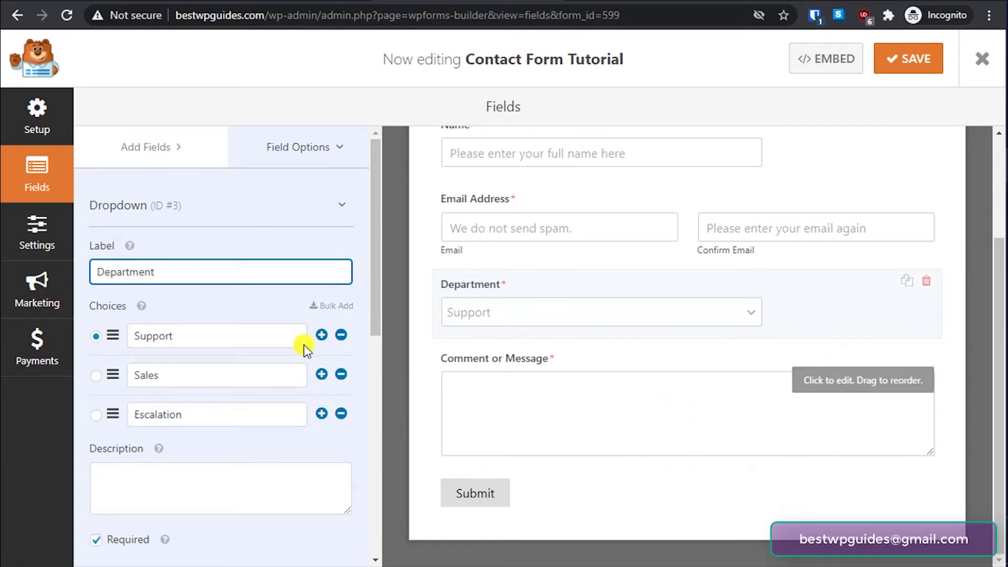
pyautogui.click(187, 134)
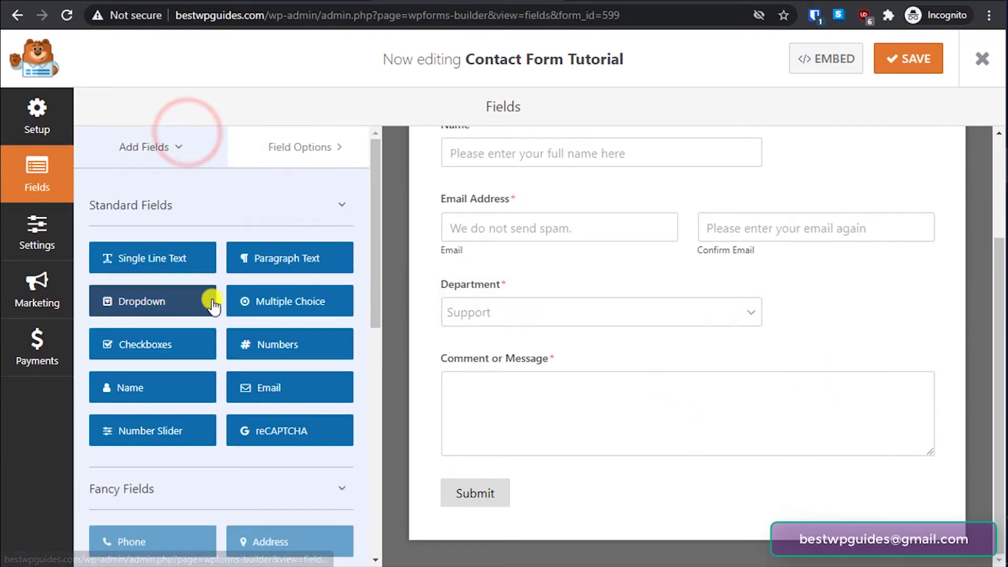
# - Add a Checkboxes field below Department and label it 'Priority'
pyautogui.moveTo(140, 343); pyautogui.dragTo(492, 345)
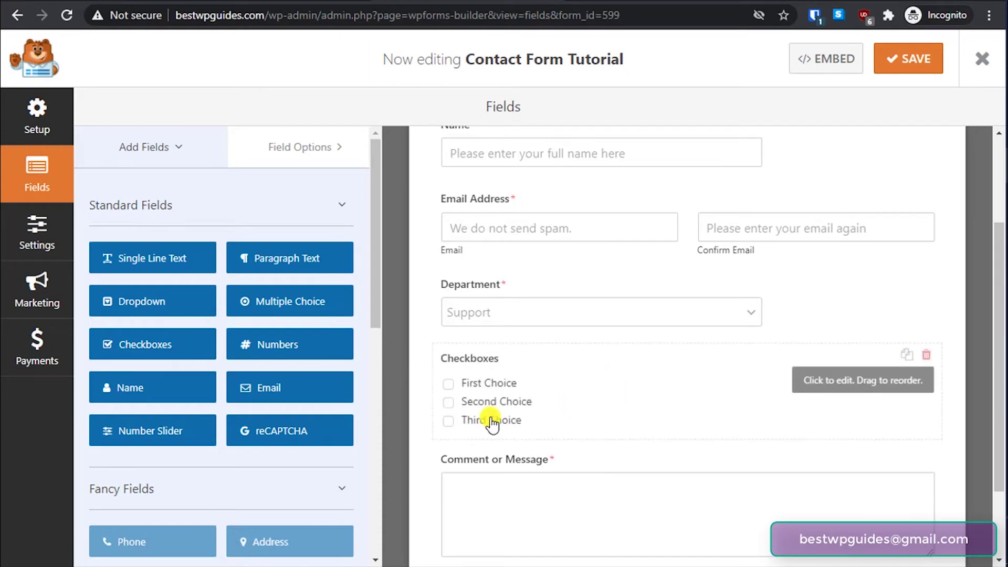
pyautogui.click(833, 378)
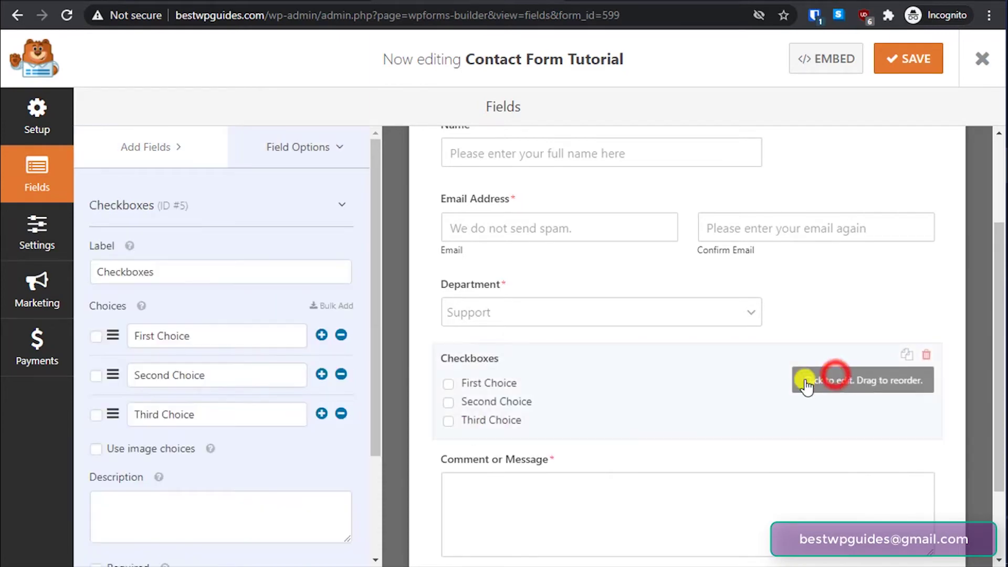
pyautogui.tripleClick(218, 337)
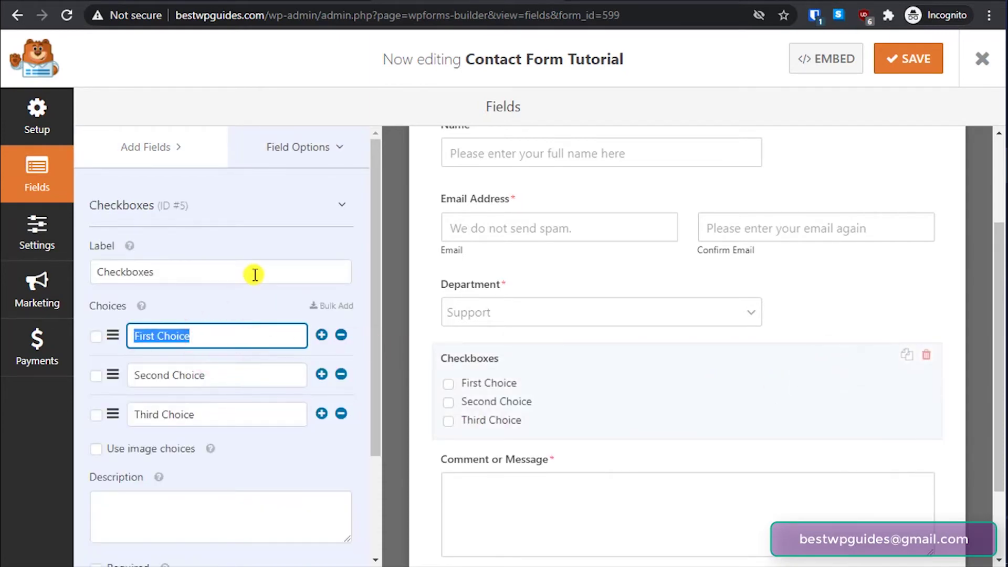
pyautogui.tripleClick(236, 271)
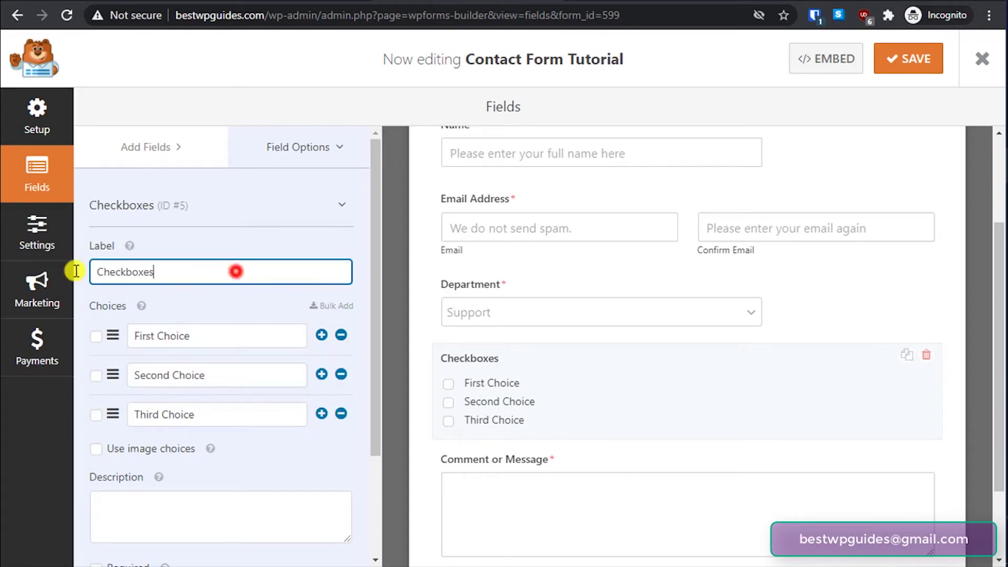
pyautogui.write('Priority')
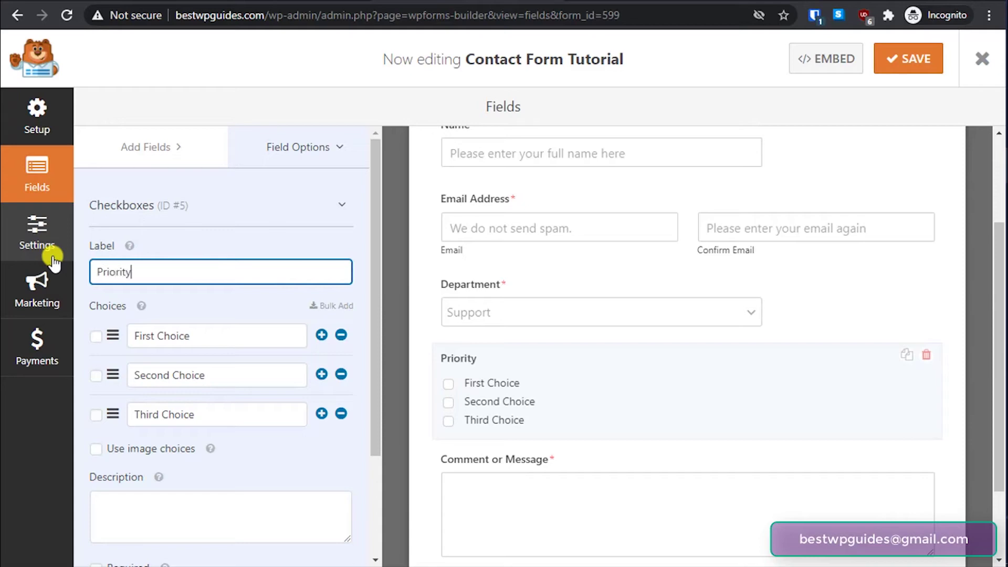
# - Rename the three checkbox choices to Low, High and Urgent
pyautogui.tripleClick(216, 336)
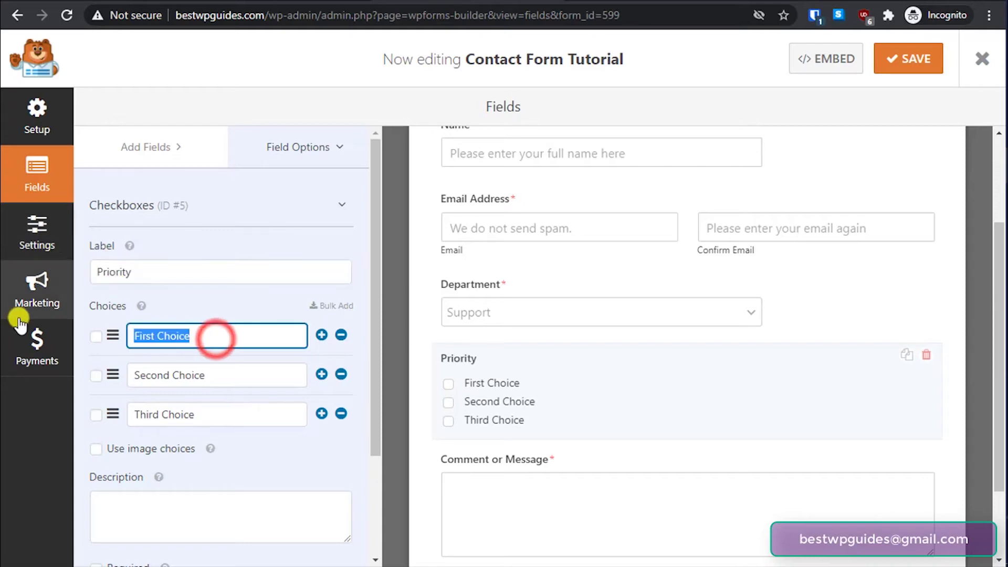
pyautogui.write('Low')
pyautogui.press('Tab')
pyautogui.press('Tab')
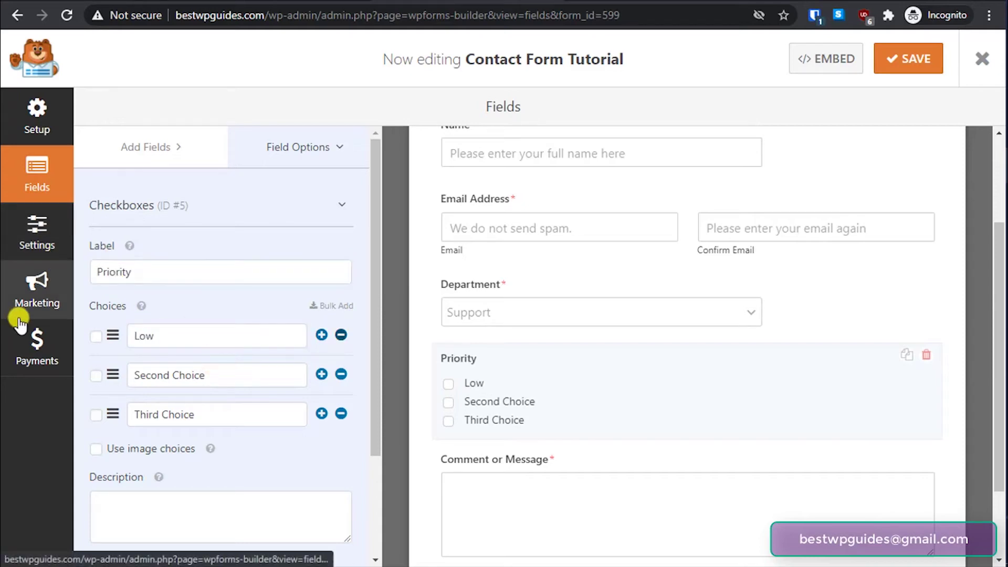
pyautogui.tripleClick(234, 374)
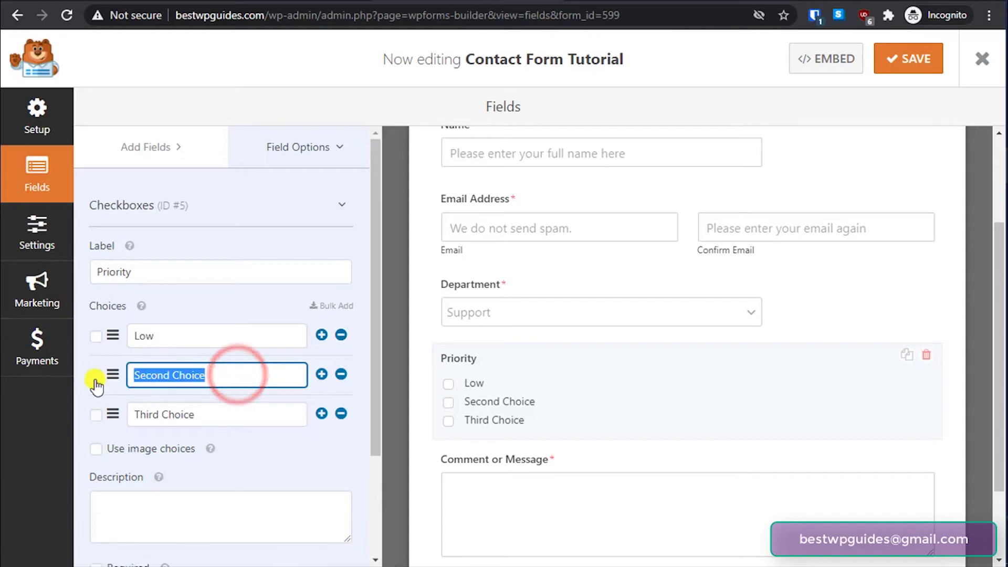
pyautogui.write('High')
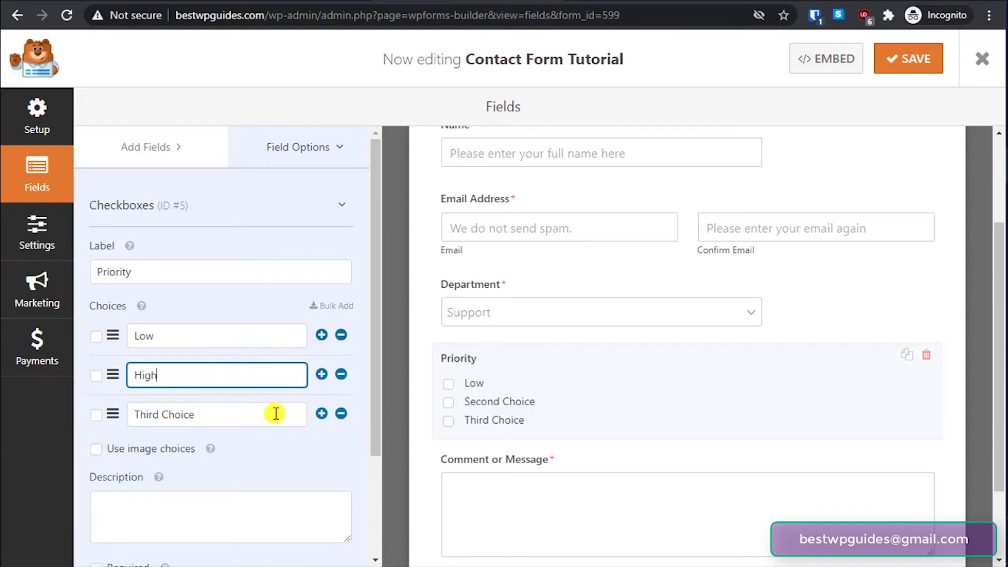
pyautogui.tripleClick(276, 414)
pyautogui.write('Urgent')
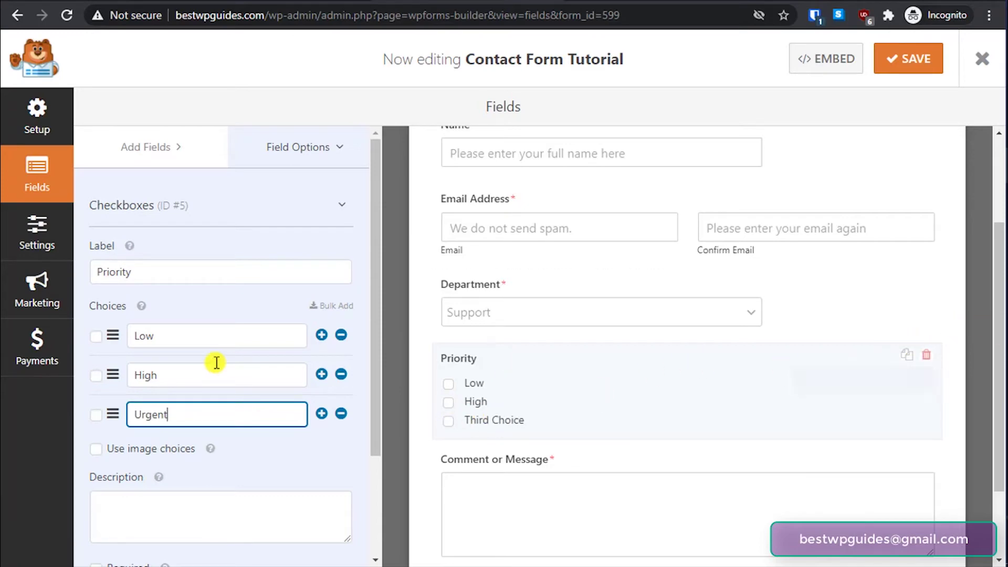
# - Mark the Priority field as required
pyautogui.scroll(-3, 218, 366)
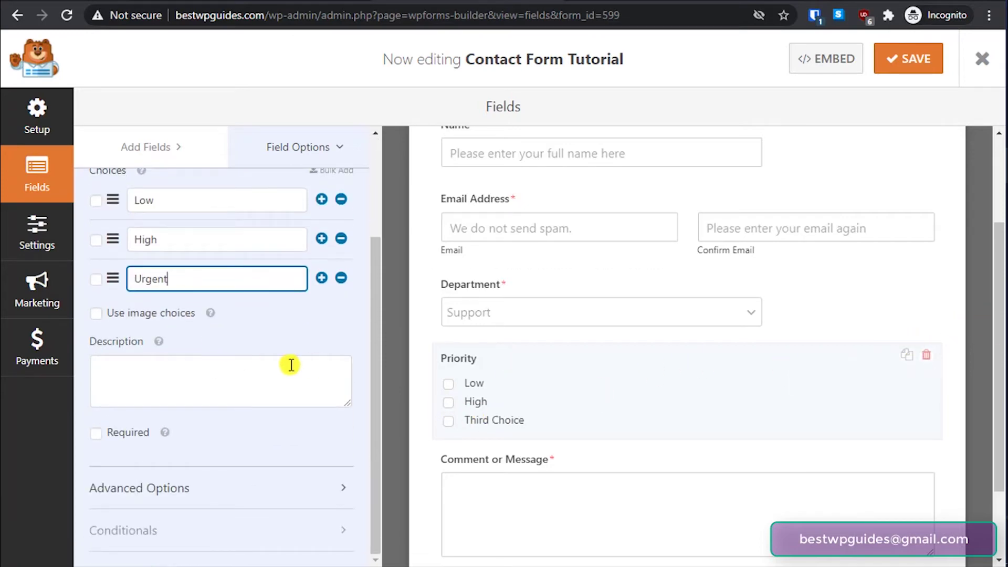
pyautogui.click(95, 433)
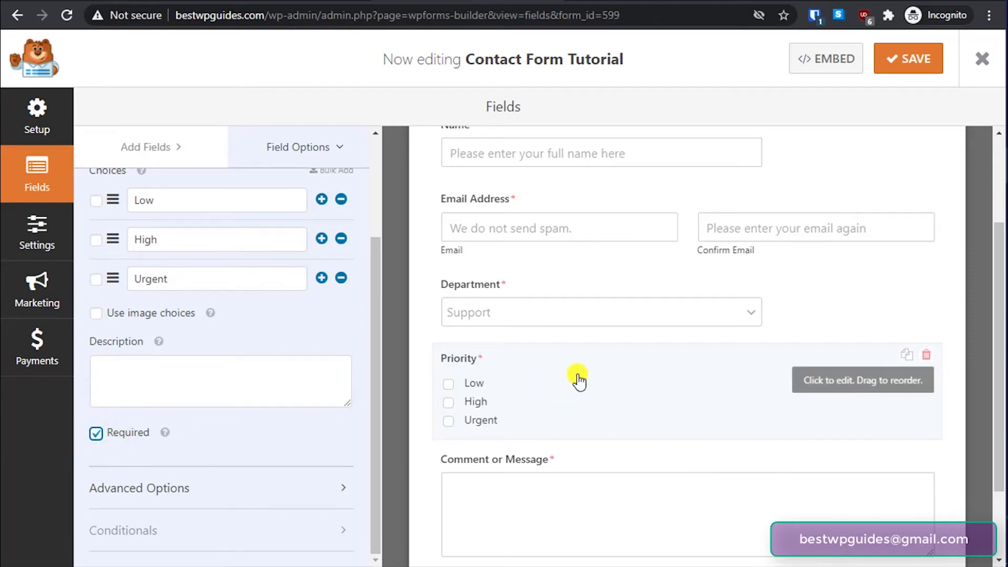
pyautogui.scroll(3, 575, 383)
pyautogui.click(147, 147)
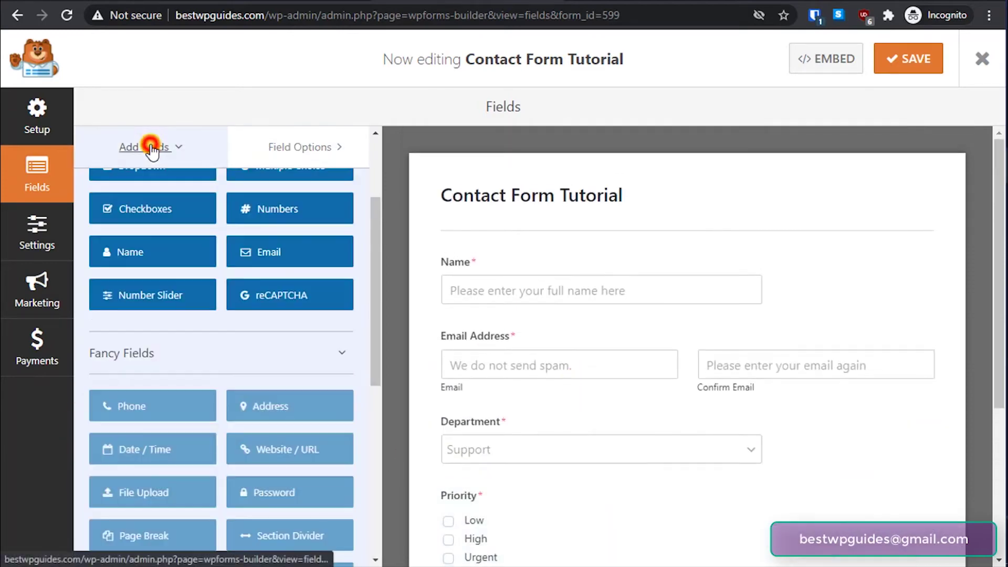
# - Delete the Comment or Message field and drag a Paragraph Text field in below Priority
pyautogui.scroll(3, 328, 270)
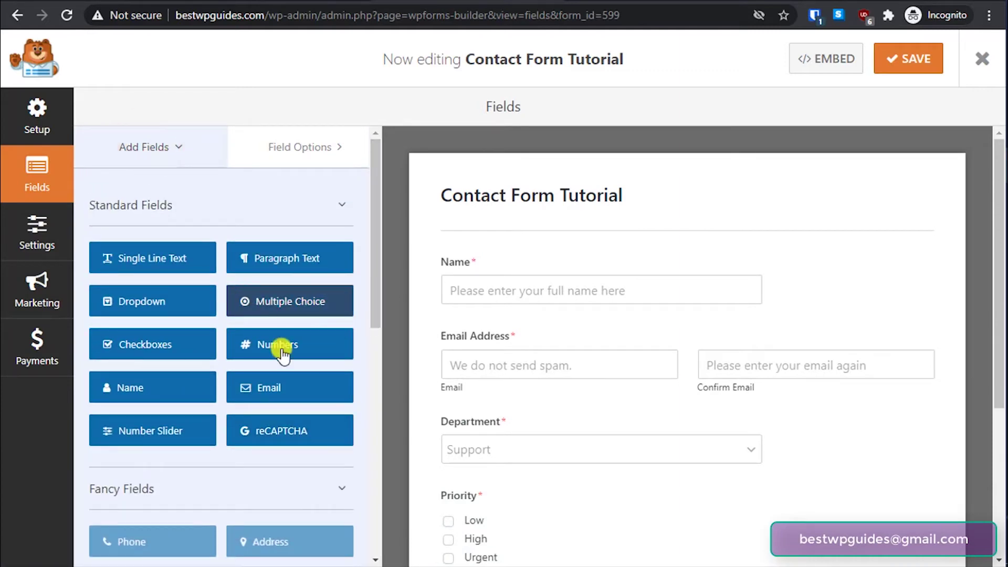
pyautogui.scroll(-2, 320, 406)
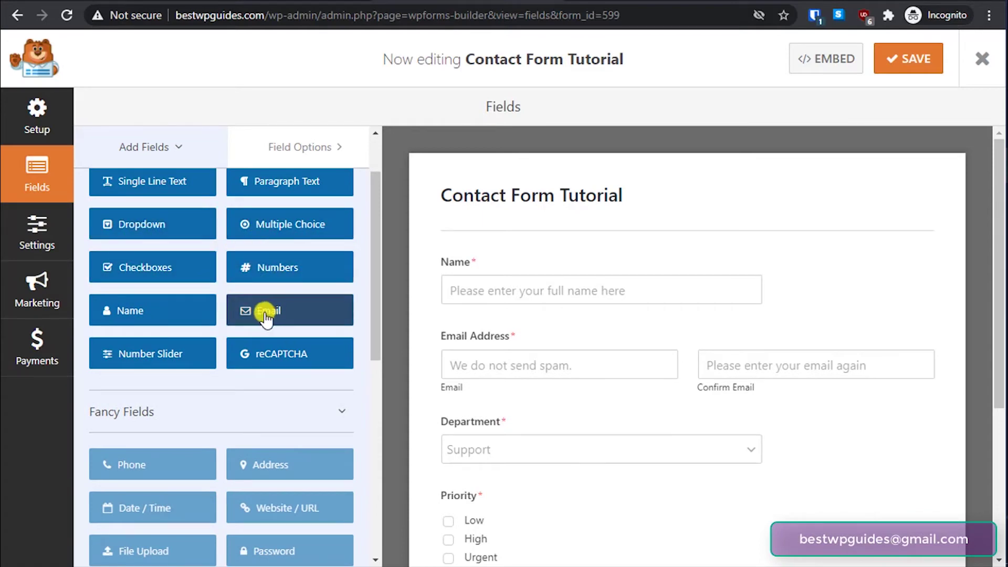
pyautogui.scroll(-2, 266, 318)
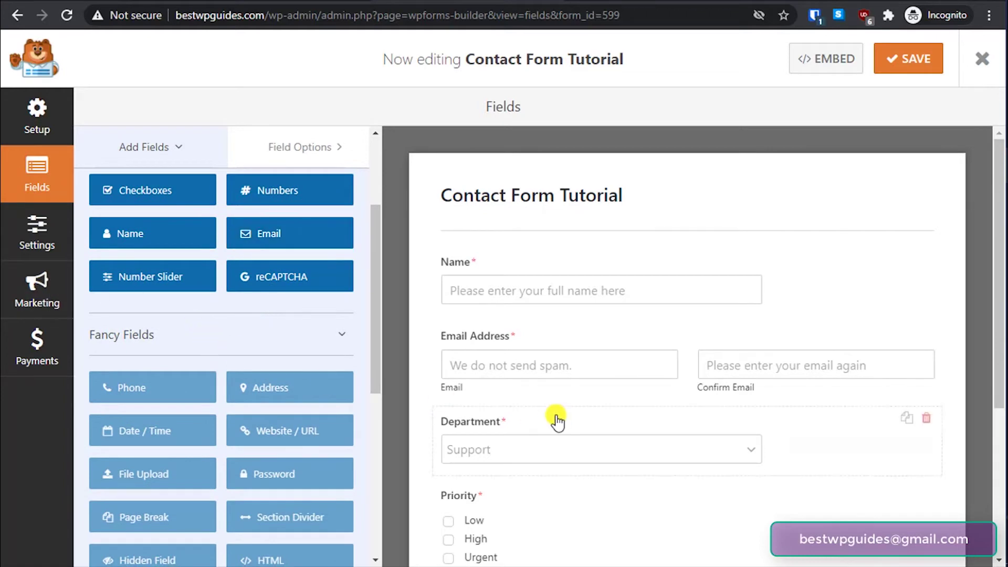
pyautogui.scroll(-4, 565, 414)
pyautogui.scroll(2, 232, 316)
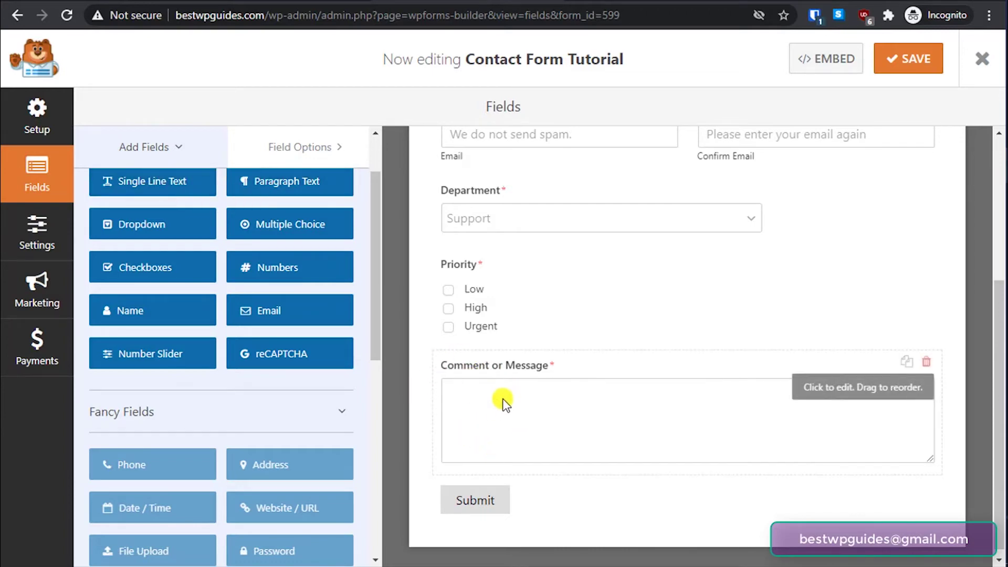
pyautogui.click(927, 361)
pyautogui.click(446, 346)
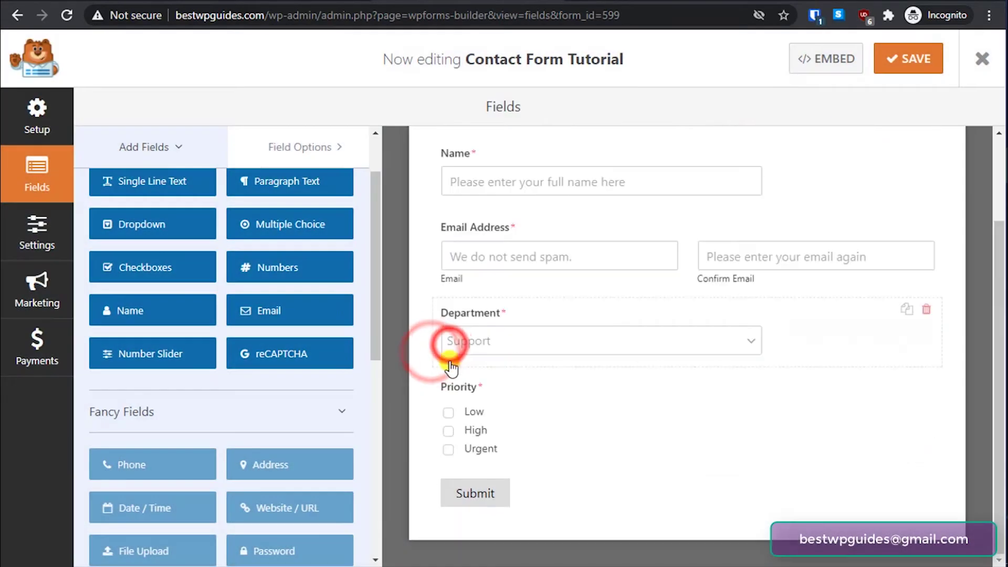
pyautogui.moveTo(287, 189); pyautogui.dragTo(610, 477)
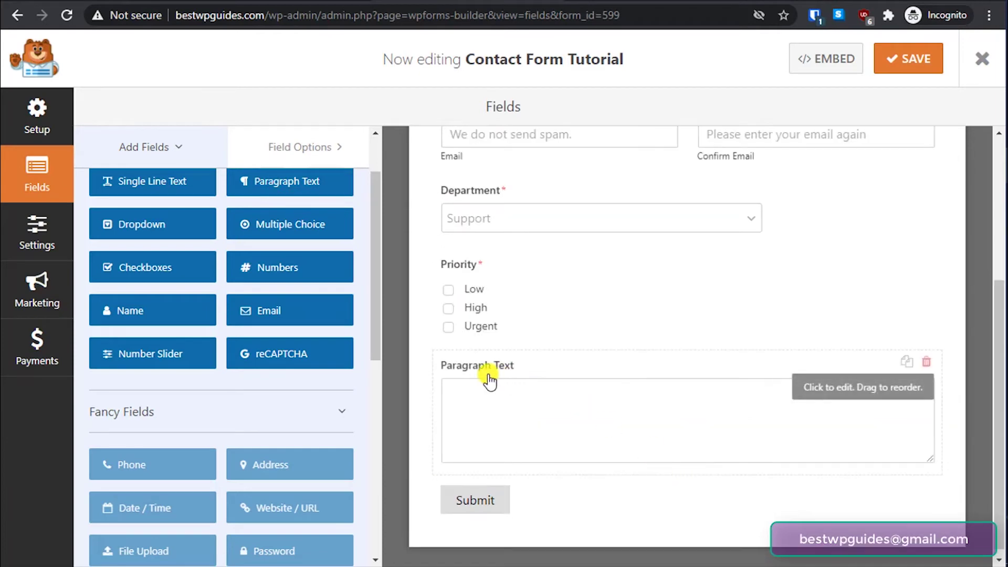
# - Label the new Paragraph Text field 'Message' with description 'Write your message here'
pyautogui.click(518, 406)
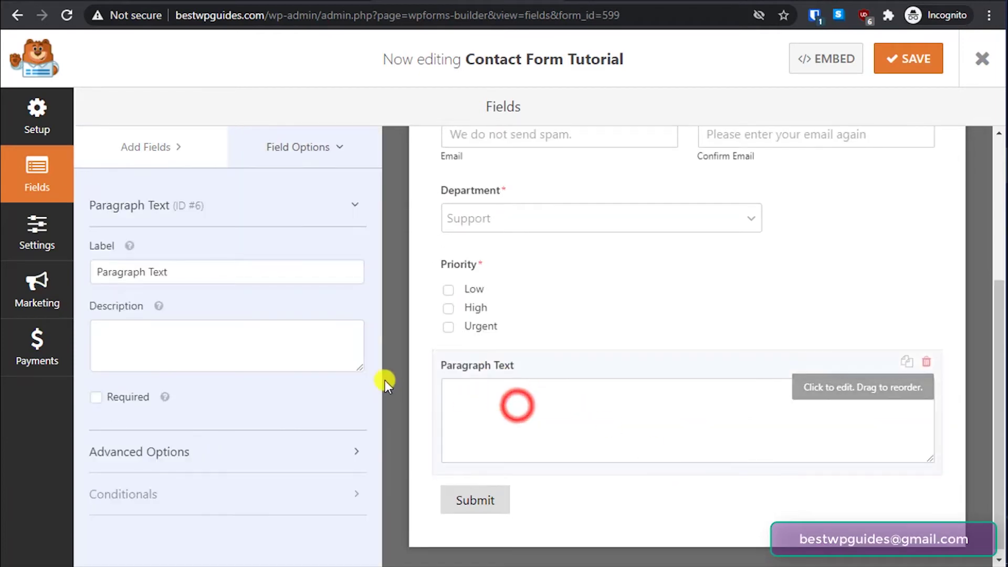
pyautogui.tripleClick(177, 271)
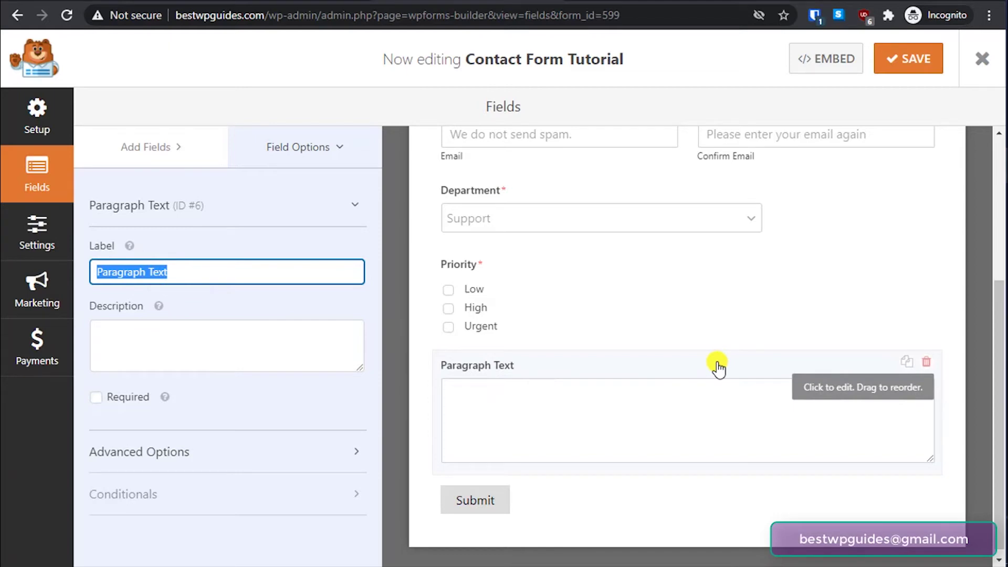
pyautogui.write('Comment')
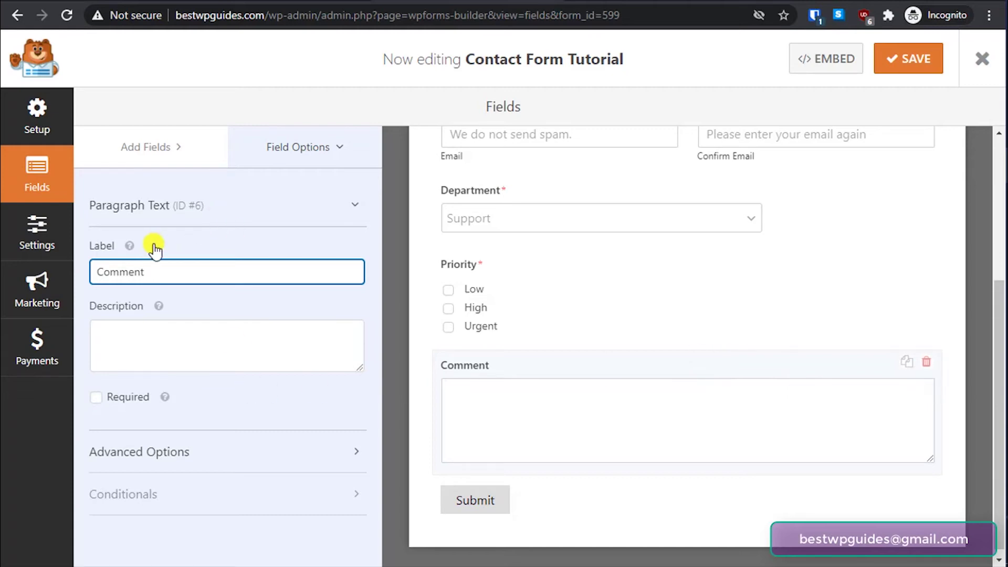
pyautogui.hotkey('ctrl', 'a')
pyautogui.write('M')
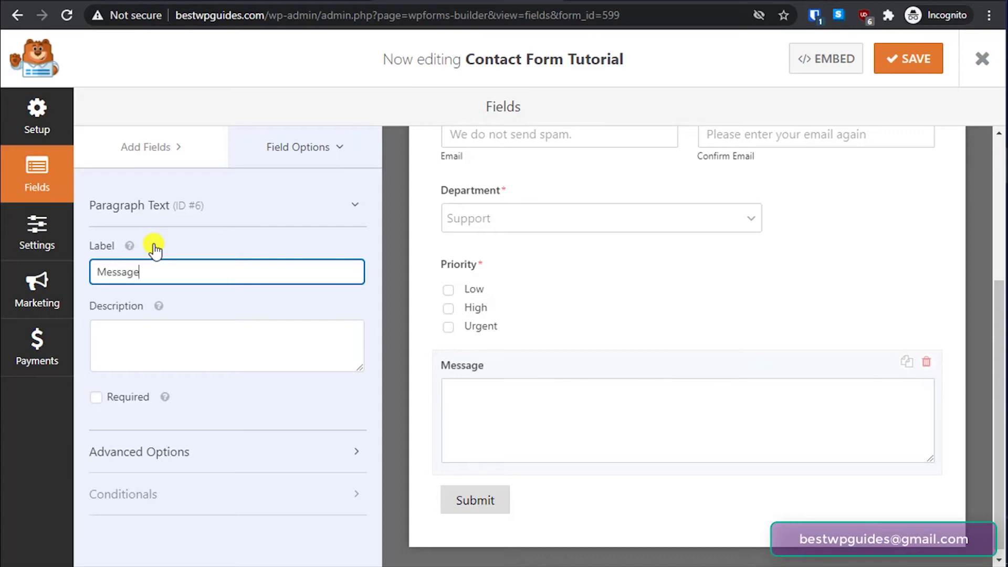
pyautogui.click(175, 352)
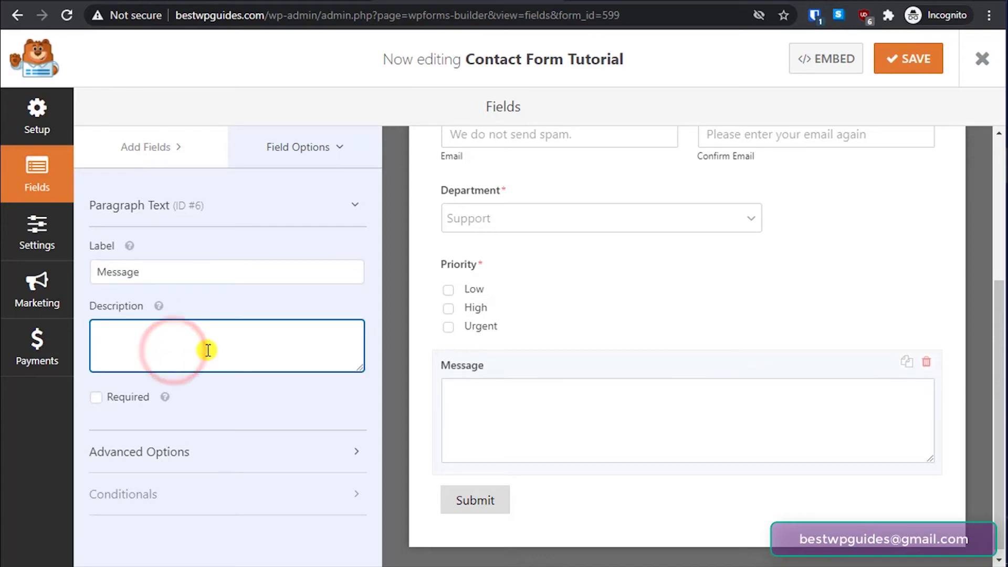
pyautogui.write('Write your message here')
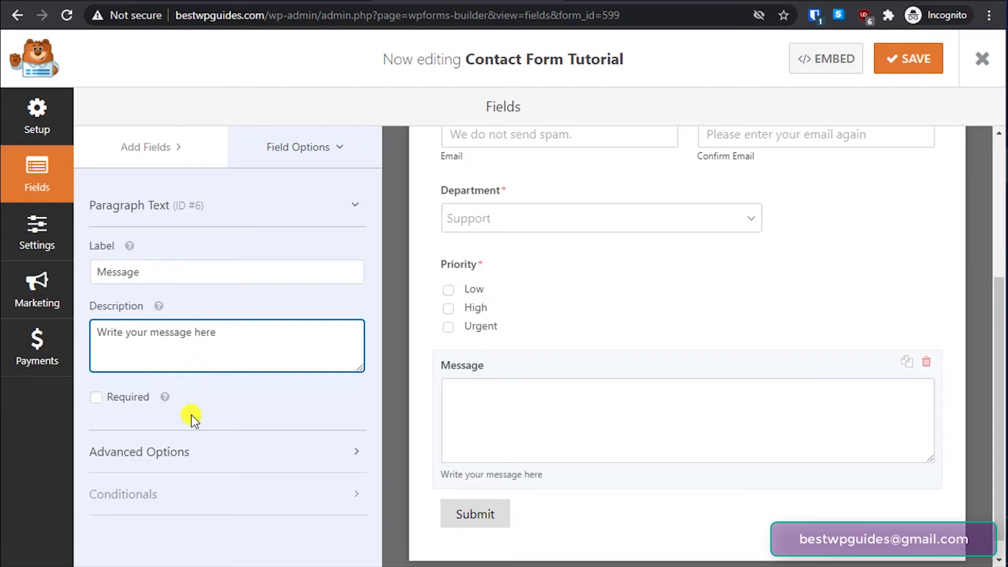
# - In Advanced Options, set the placeholder text to 'Please enter your message here.'
pyautogui.click(195, 455)
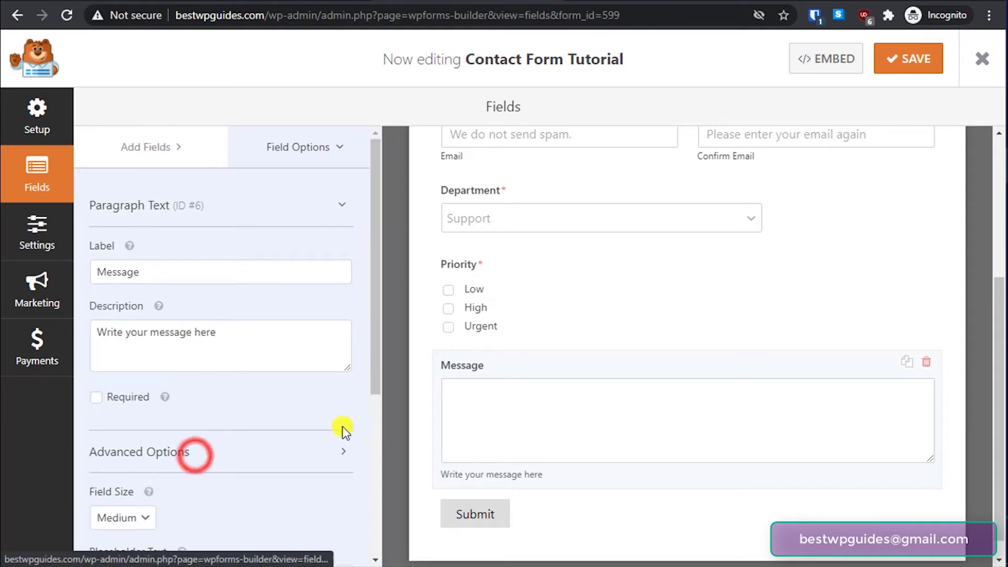
pyautogui.scroll(-4, 336, 427)
pyautogui.scroll(-1, 220, 441)
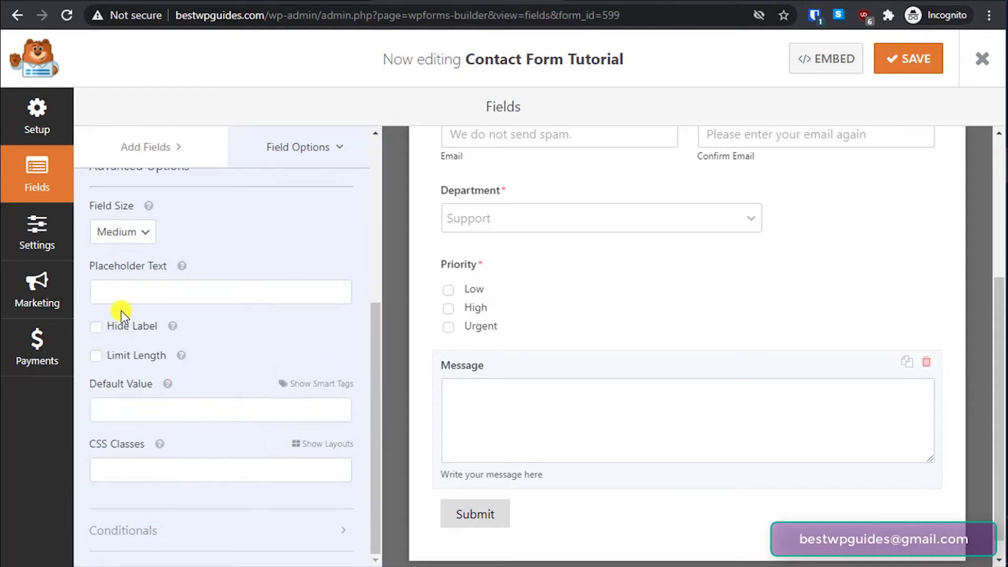
pyautogui.click(156, 289)
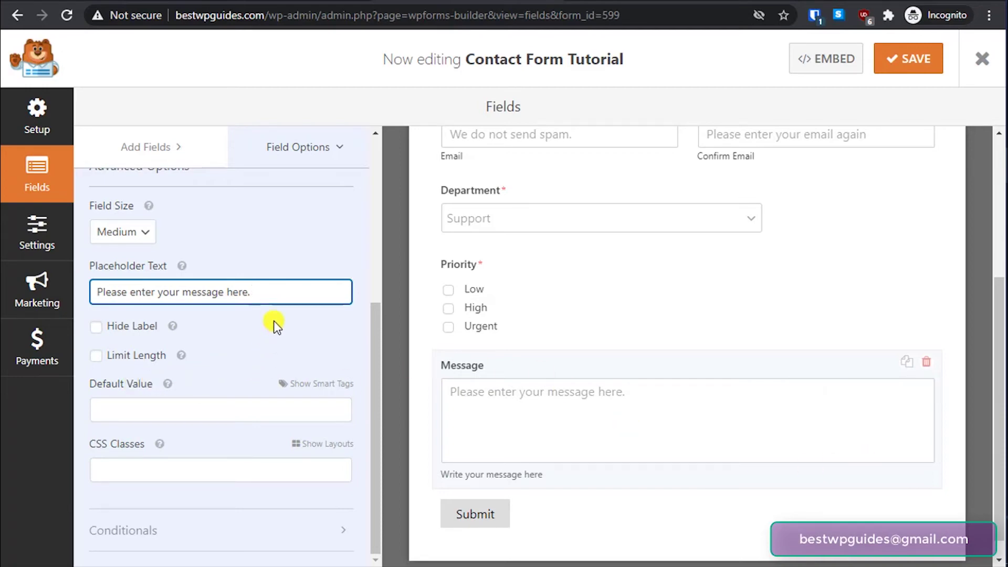
pyautogui.scroll(2, 270, 322)
pyautogui.click(185, 141)
pyautogui.scroll(3, 279, 247)
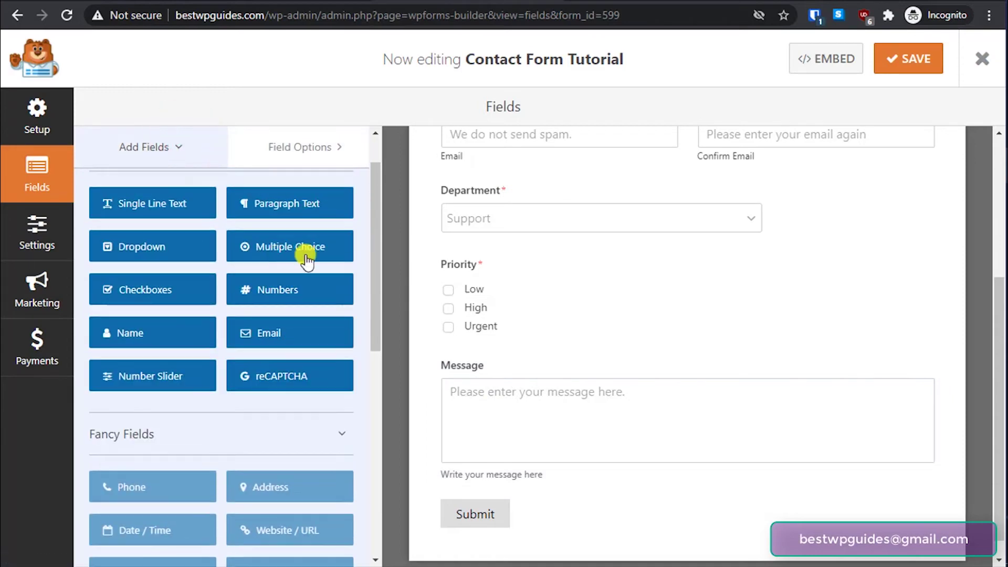
pyautogui.scroll(-2, 301, 252)
pyautogui.click(284, 298)
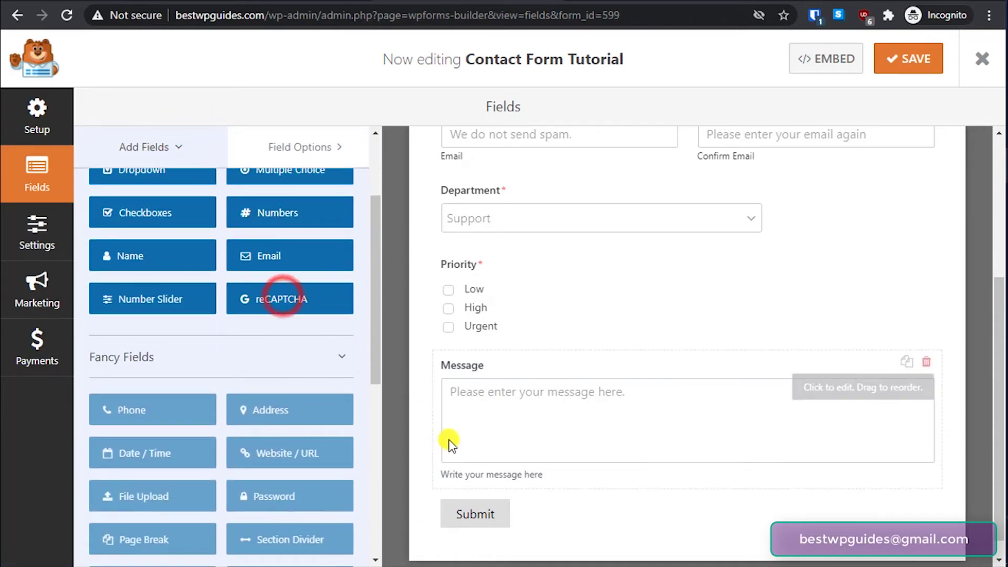
pyautogui.click(282, 298)
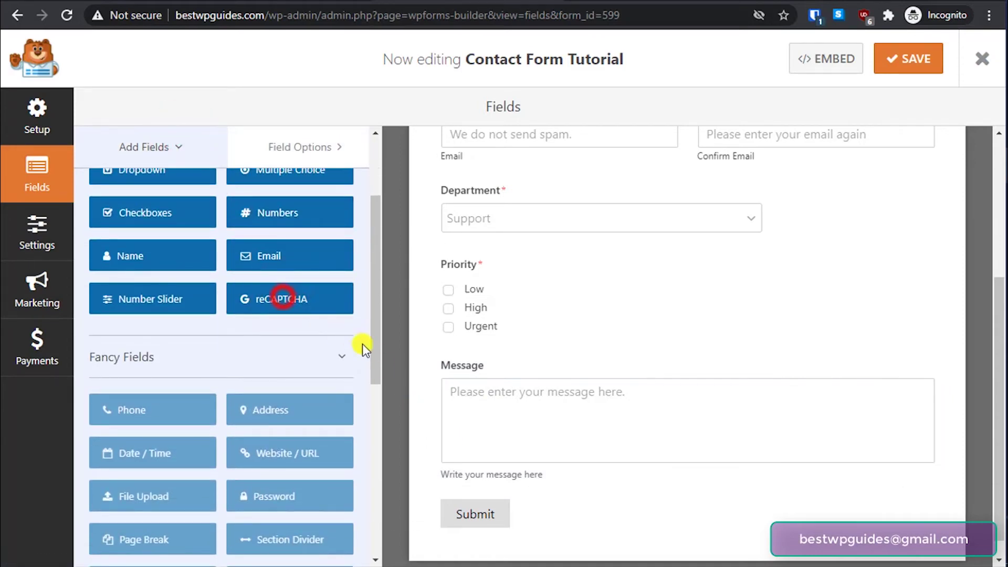
pyautogui.click(266, 296)
pyautogui.click(265, 297)
pyautogui.click(267, 296)
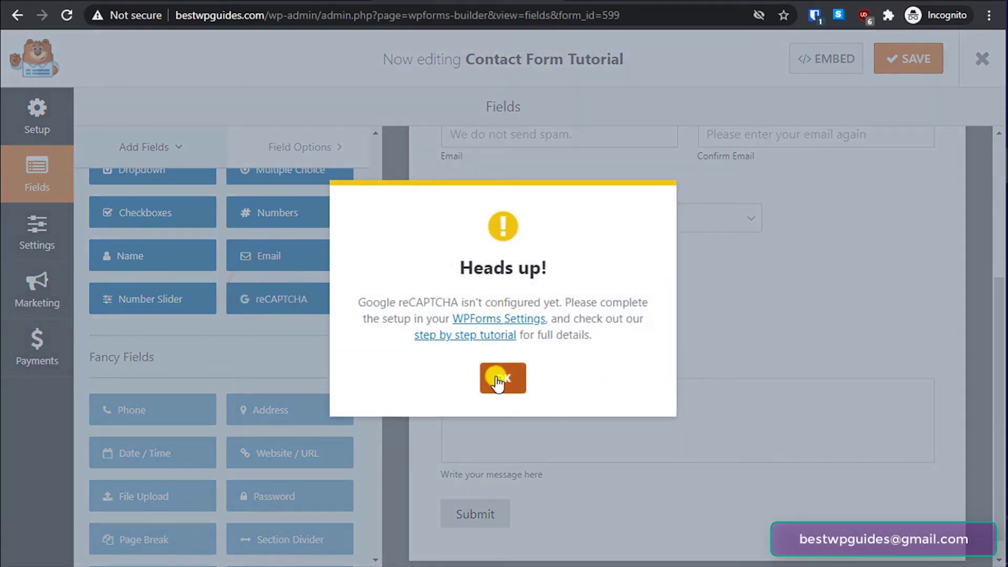
pyautogui.click(502, 375)
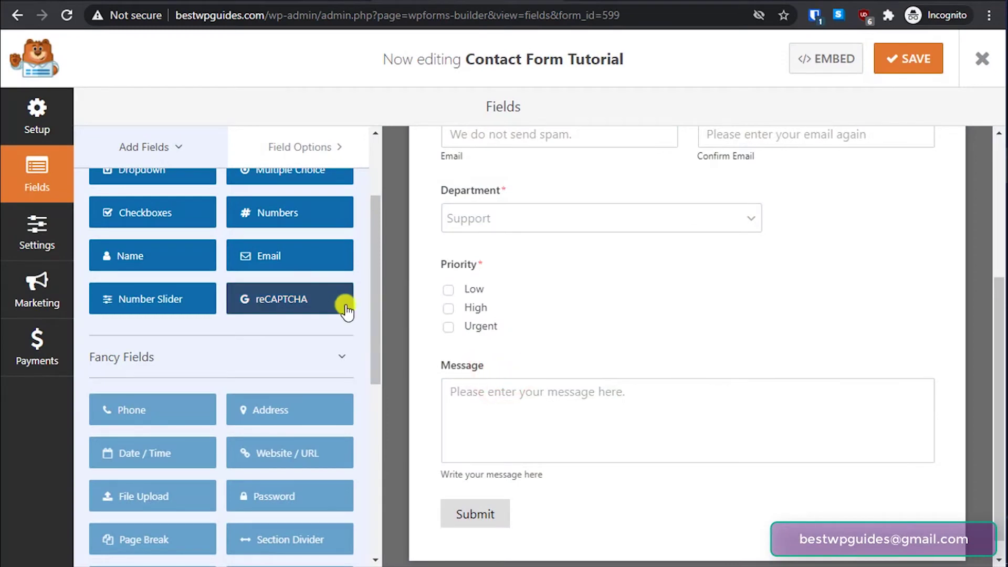
# - Review the form layout, then open Settings > General showing Form Name 'Contact Form Tutorial'
pyautogui.scroll(4, 615, 317)
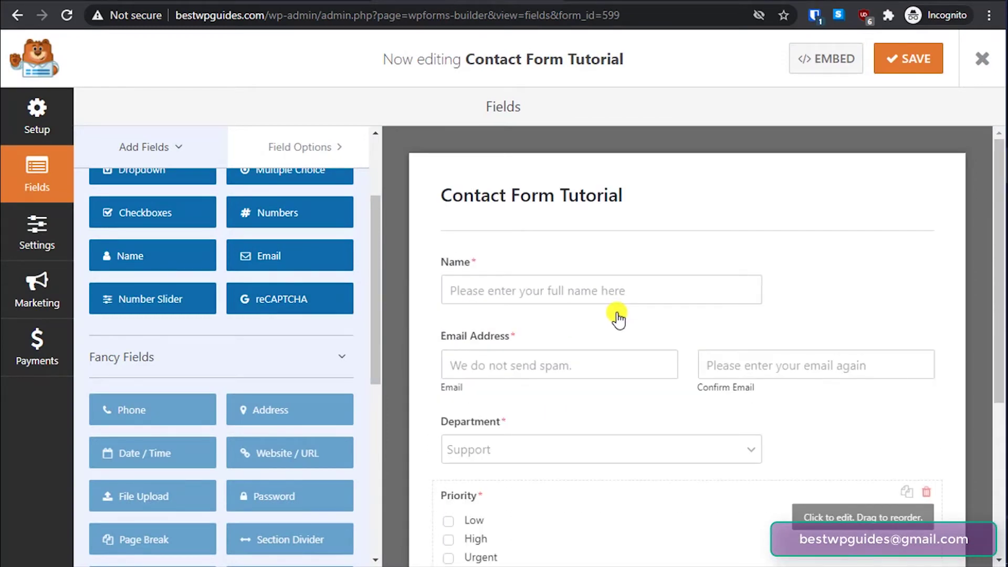
pyautogui.scroll(-5, 618, 318)
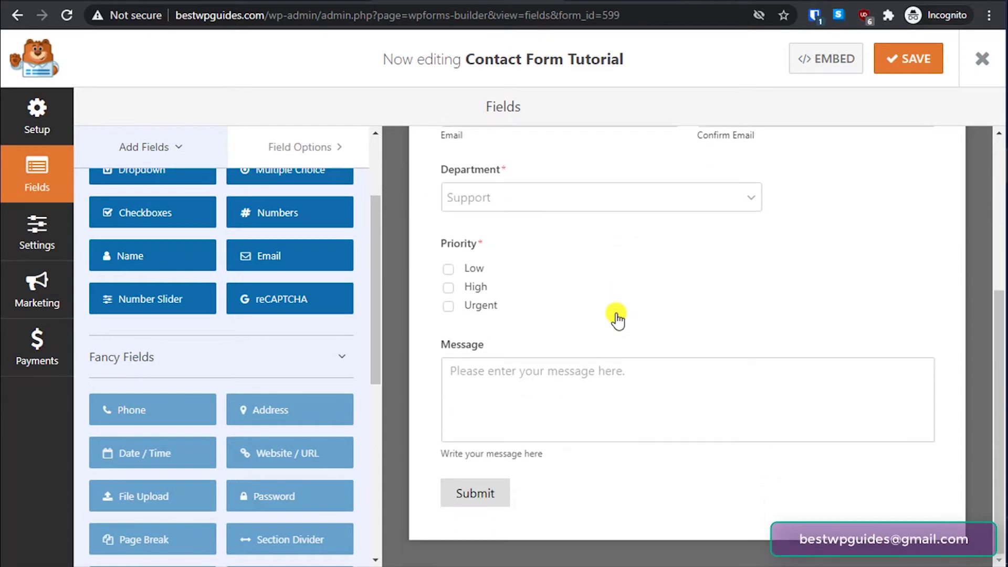
pyautogui.scroll(3, 609, 321)
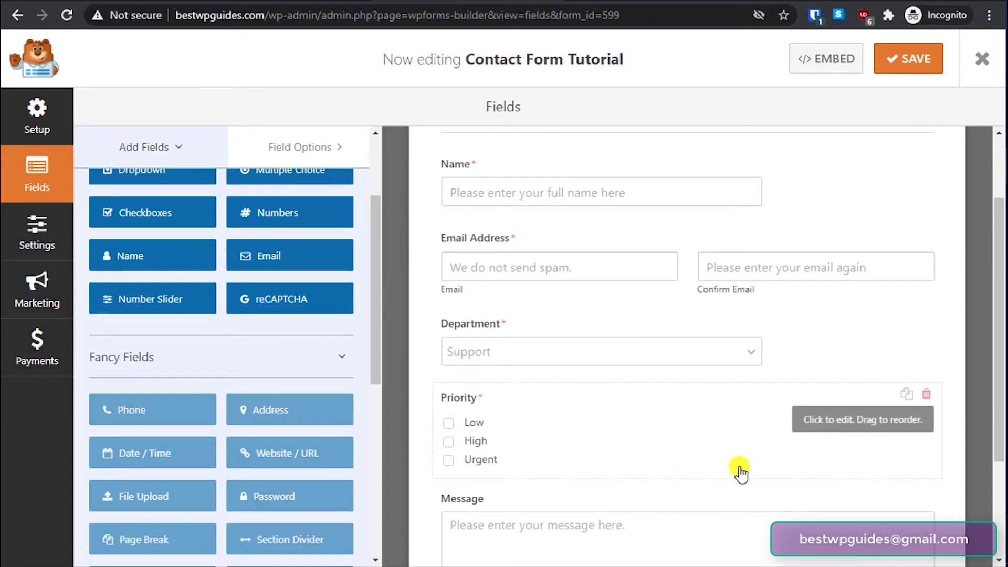
pyautogui.scroll(2, 740, 473)
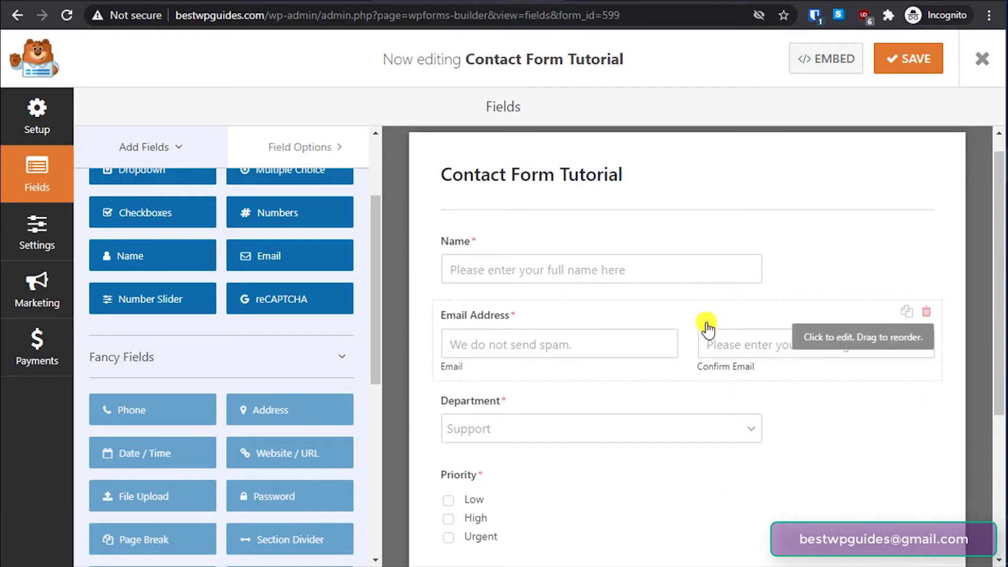
pyautogui.scroll(-4, 707, 328)
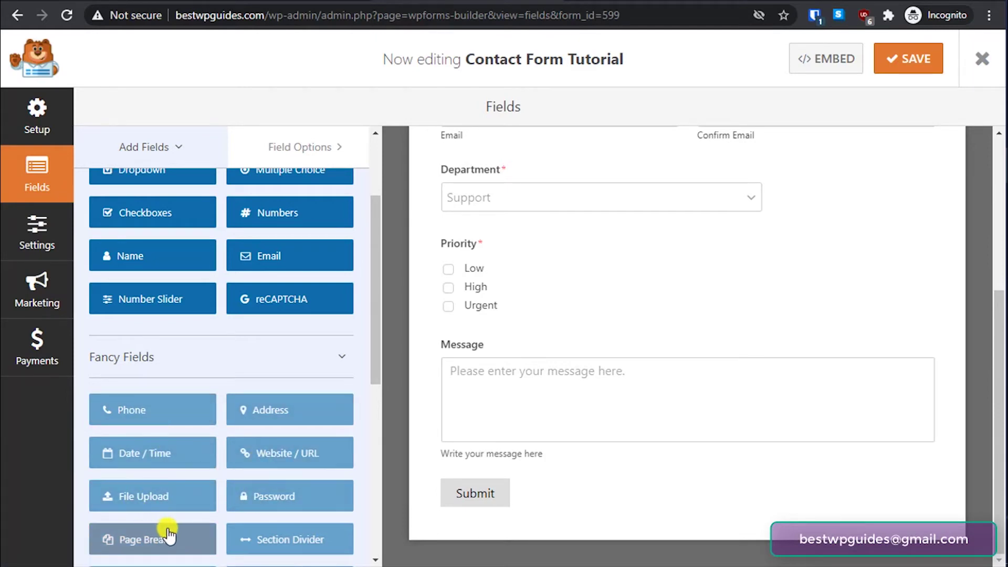
pyautogui.scroll(-8, 324, 446)
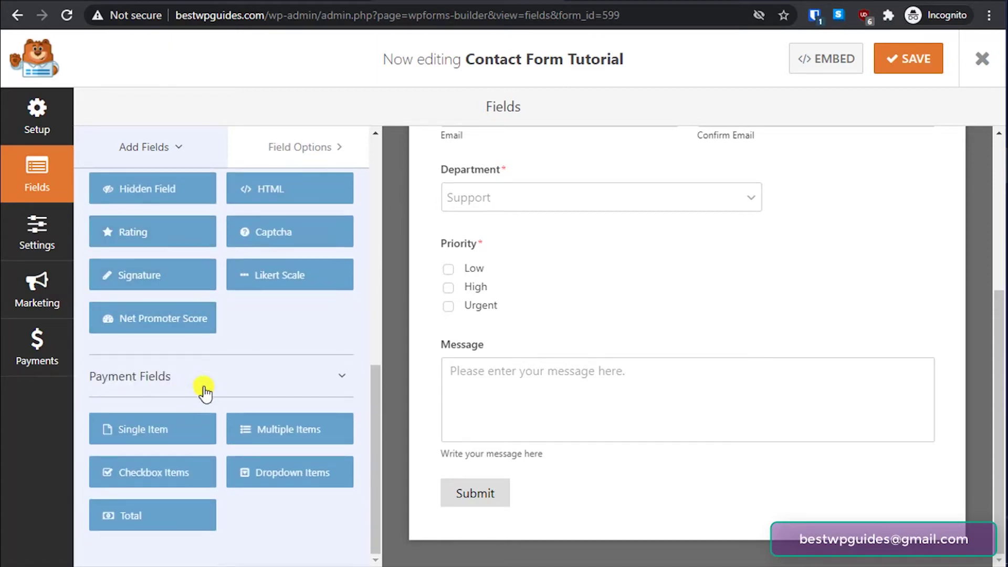
pyautogui.scroll(9, 238, 450)
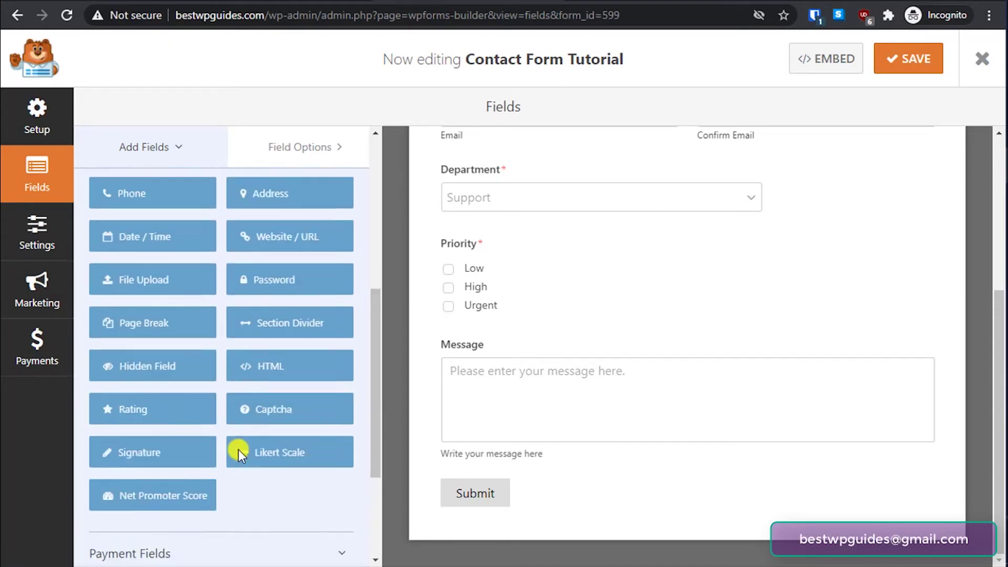
pyautogui.scroll(1, 242, 450)
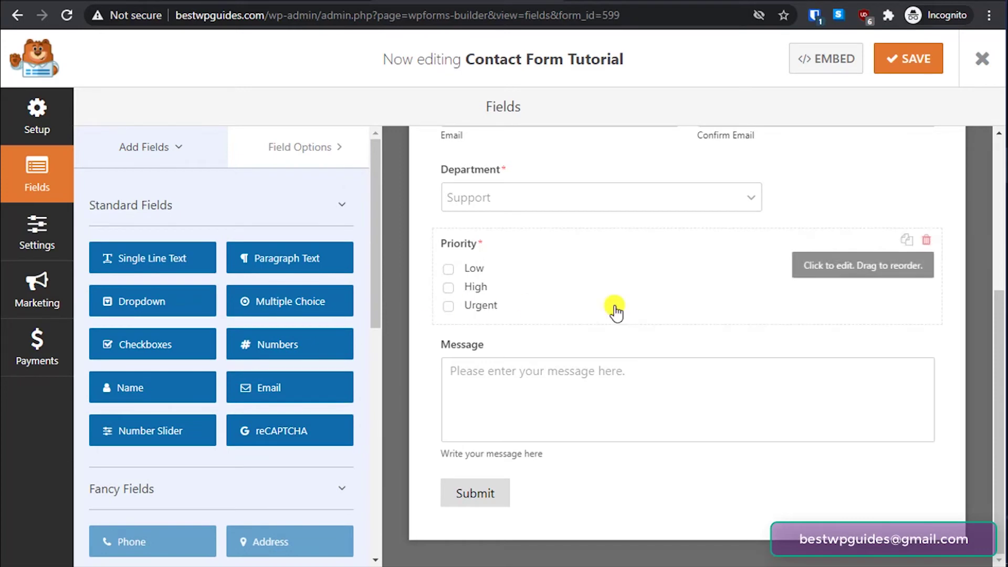
pyautogui.scroll(5, 648, 309)
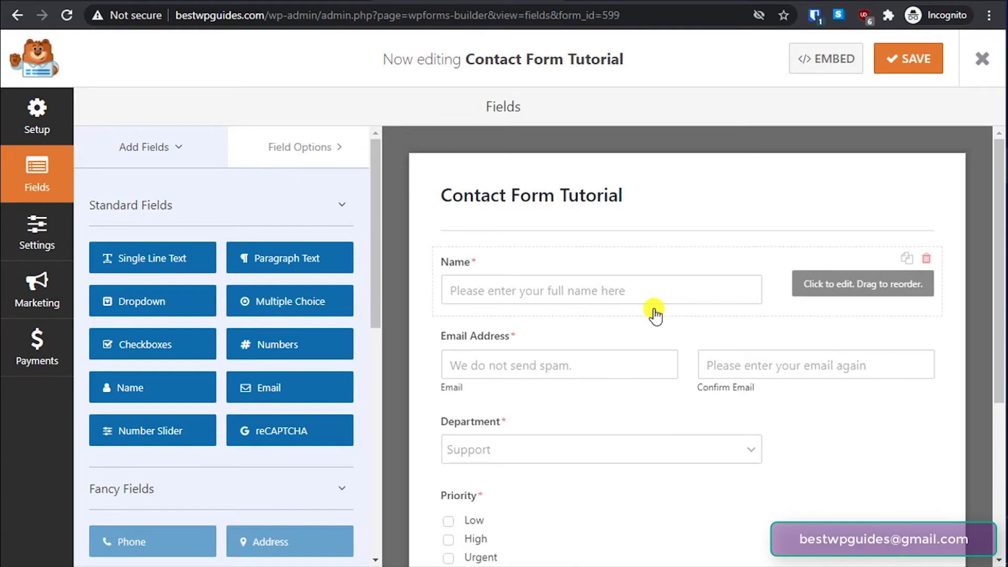
pyautogui.scroll(-5, 654, 316)
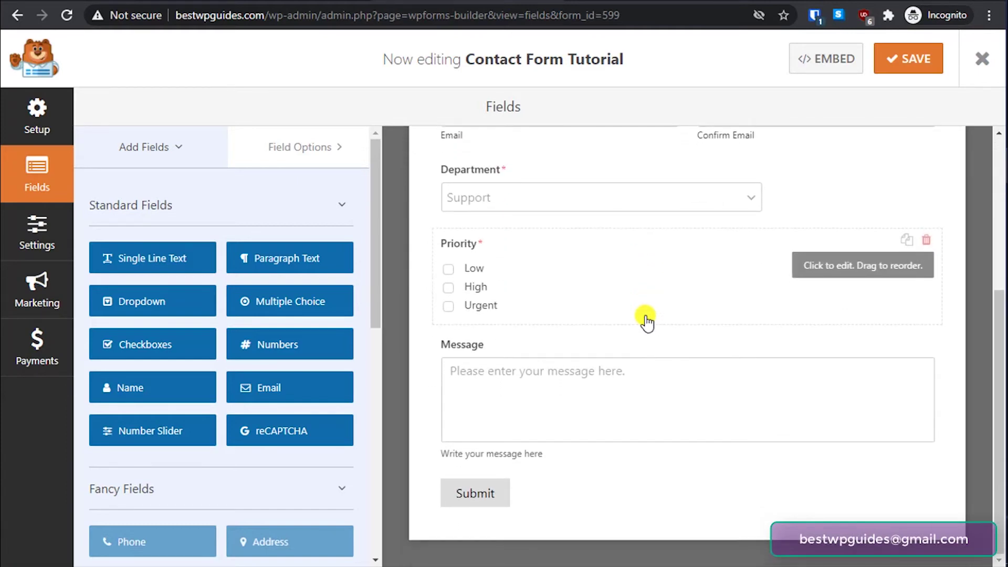
pyautogui.scroll(5, 604, 383)
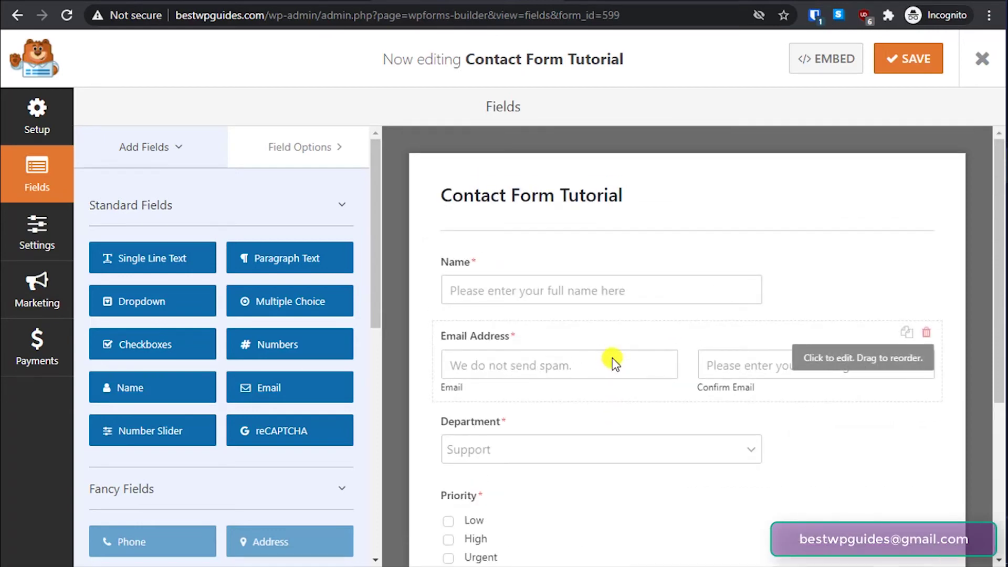
pyautogui.click(525, 198)
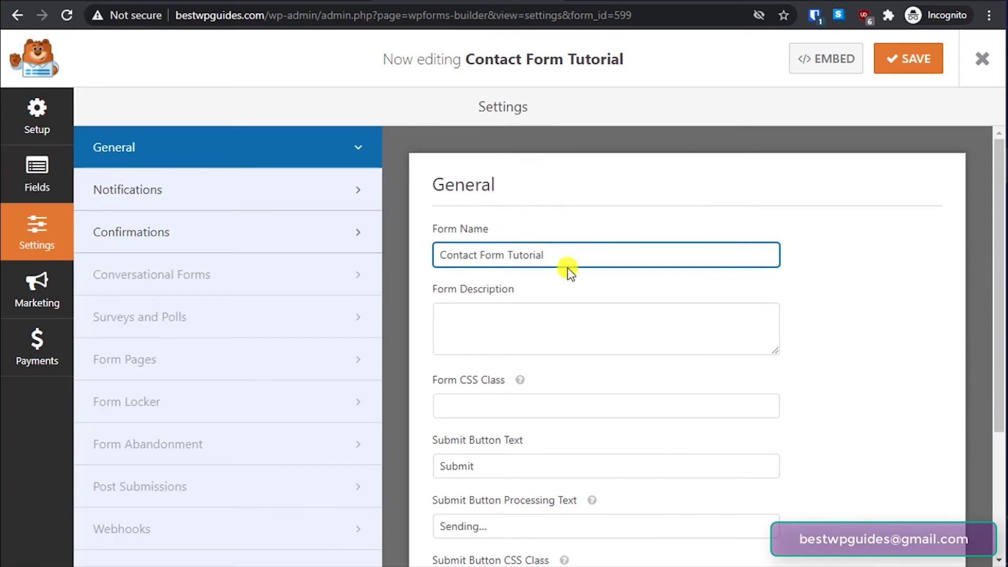
pyautogui.scroll(-3, 576, 375)
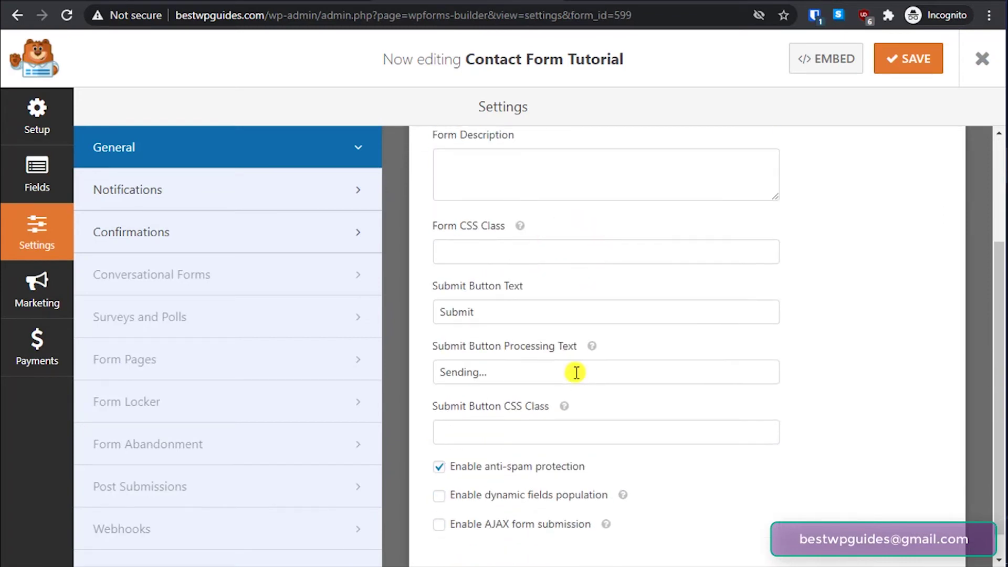
pyautogui.click(534, 182)
pyautogui.scroll(-1, 607, 314)
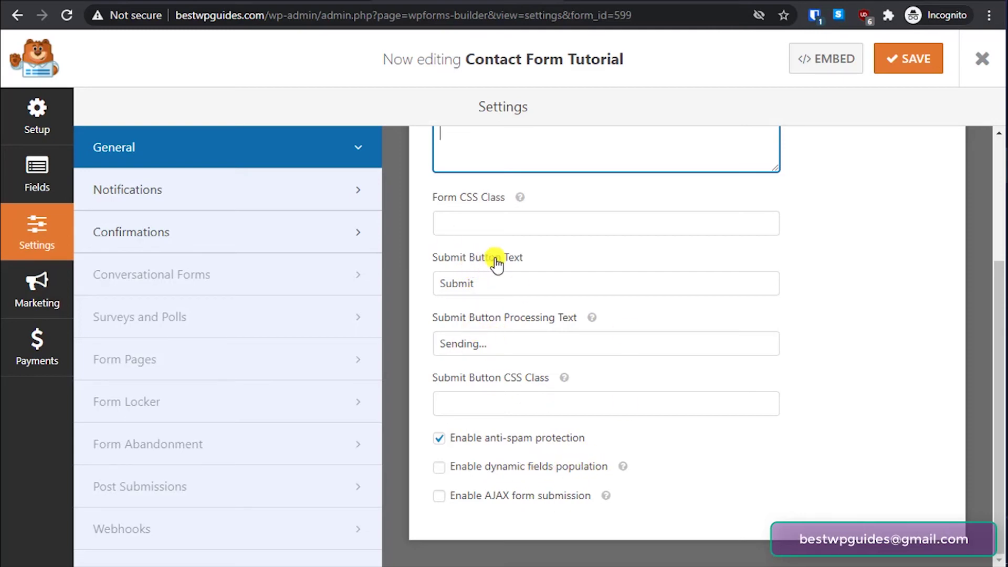
pyautogui.click(491, 285)
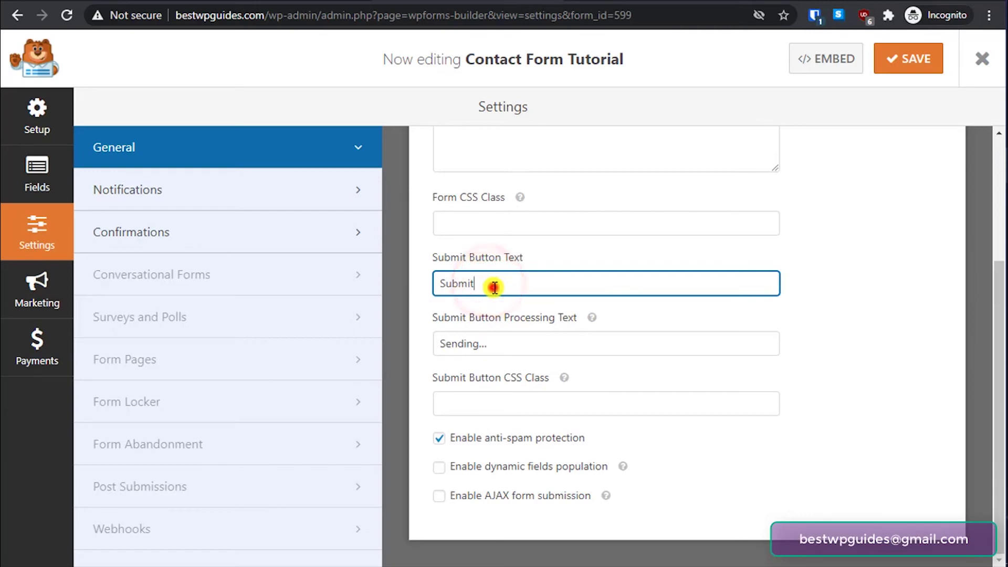
pyautogui.moveTo(490, 285); pyautogui.dragTo(402, 286)
pyautogui.click(488, 281)
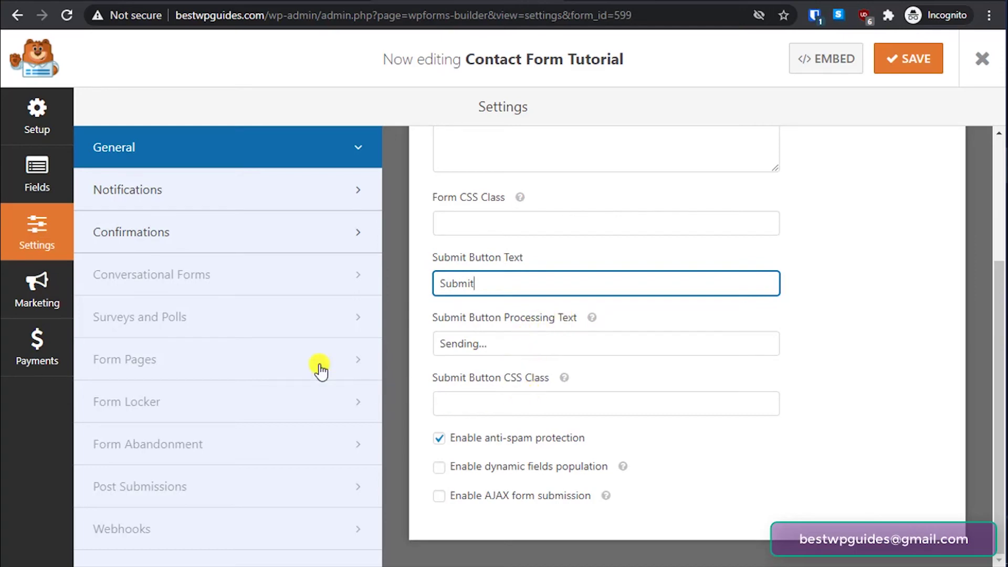
pyautogui.scroll(3, 532, 276)
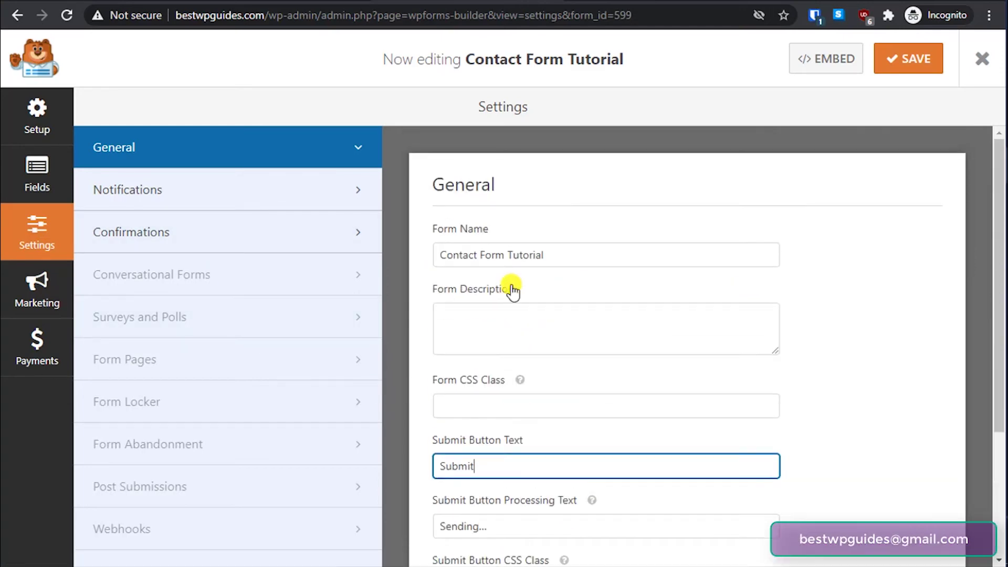
# - Open Notifications and review the Default Notification sending {all_fields} to {admin_email}
pyautogui.click(147, 193)
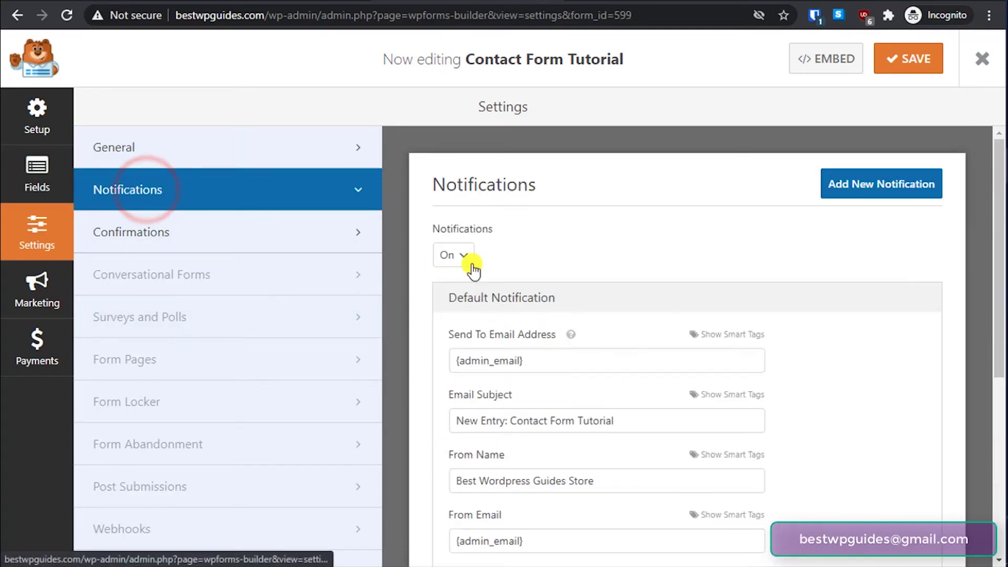
pyautogui.scroll(-4, 637, 274)
pyautogui.scroll(3, 637, 275)
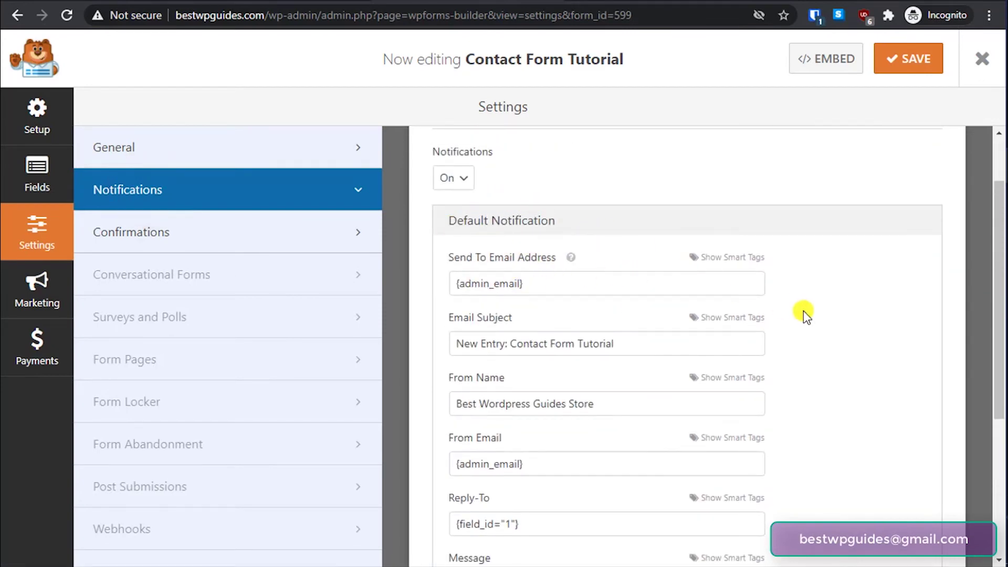
pyautogui.scroll(-3, 818, 313)
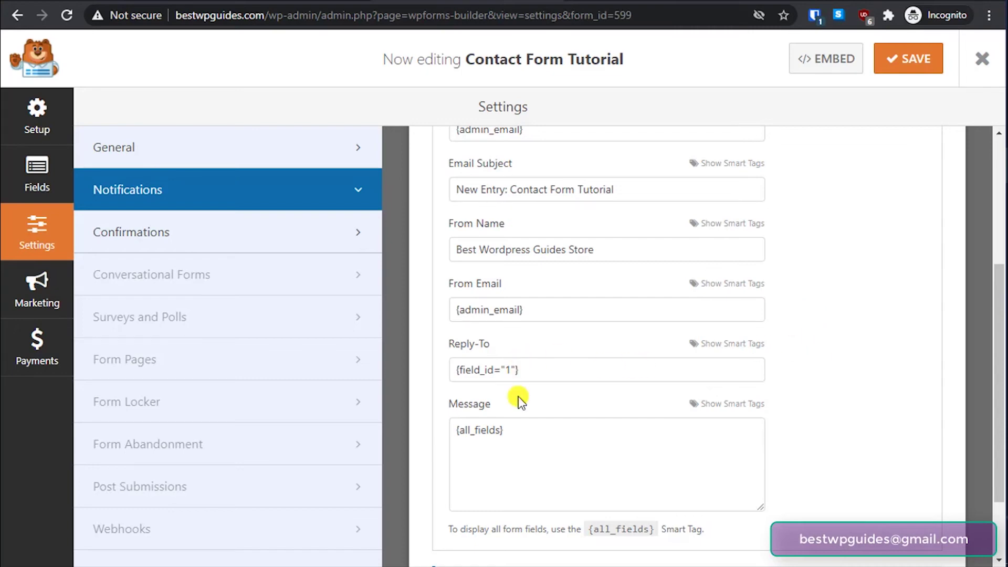
pyautogui.scroll(-2, 519, 396)
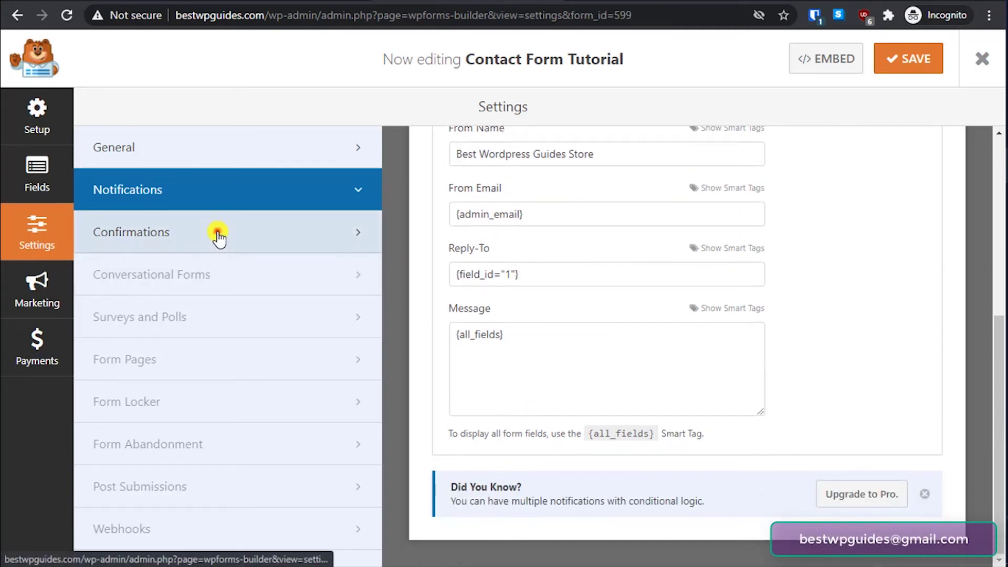
# - Open Confirmations and try the Show Page confirmation type, browsing its page list
pyautogui.click(217, 231)
pyautogui.scroll(2, 607, 403)
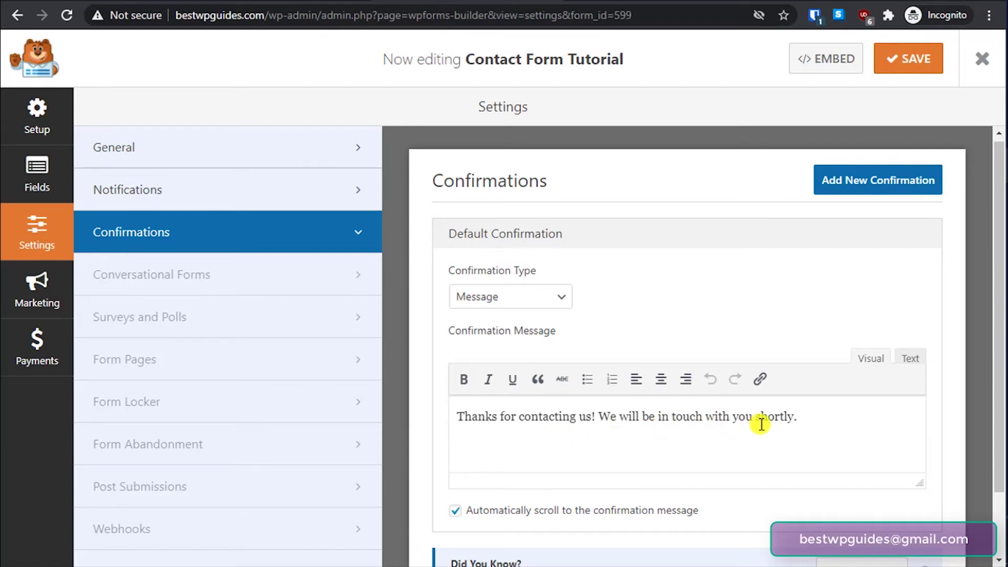
pyautogui.scroll(-2, 762, 422)
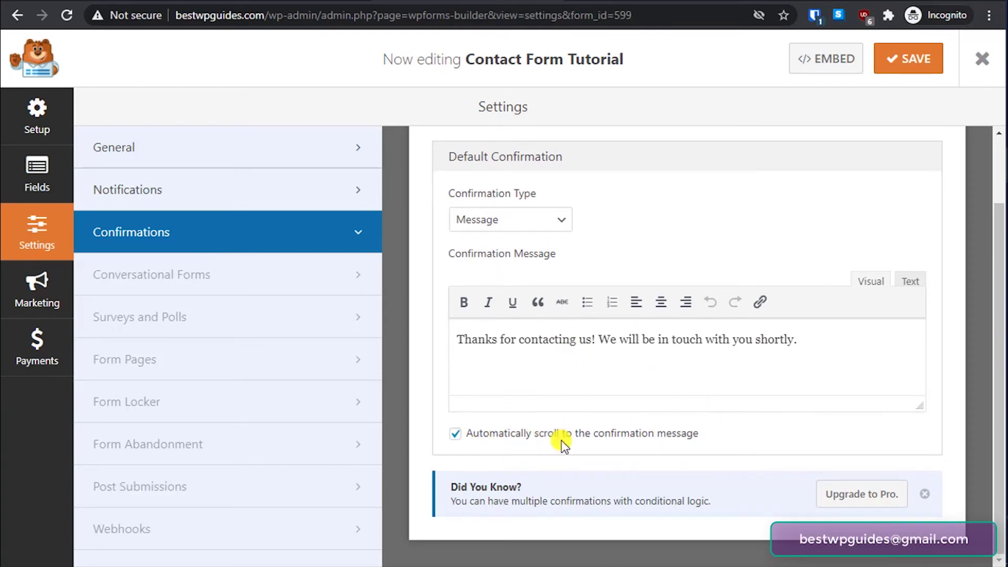
pyautogui.click(509, 221)
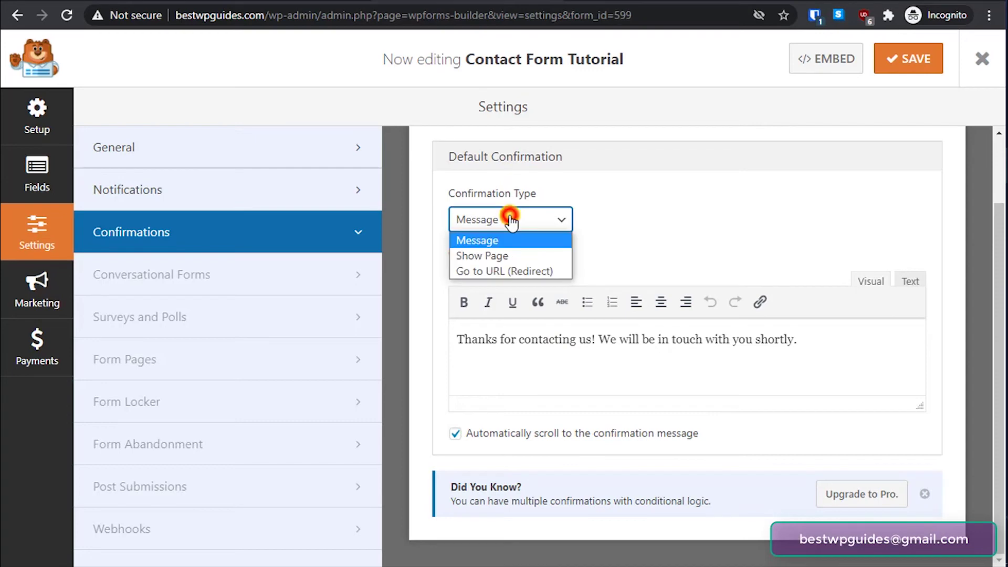
pyautogui.click(473, 256)
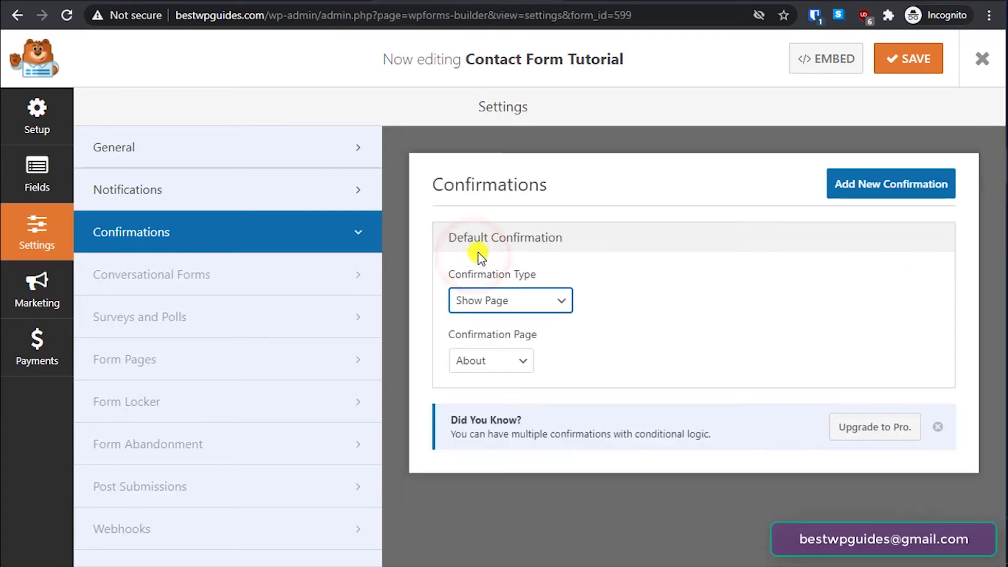
pyautogui.click(488, 363)
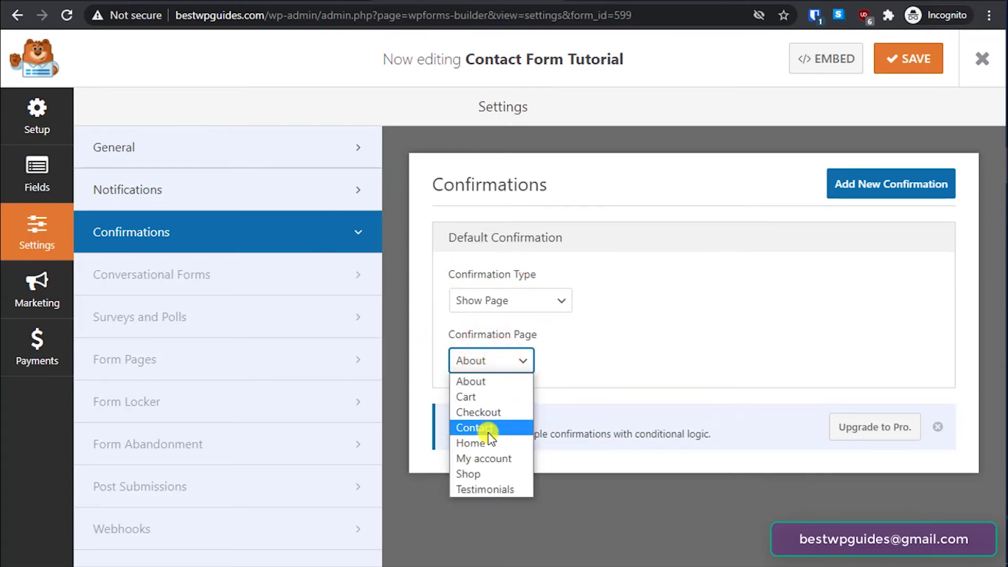
pyautogui.click(604, 318)
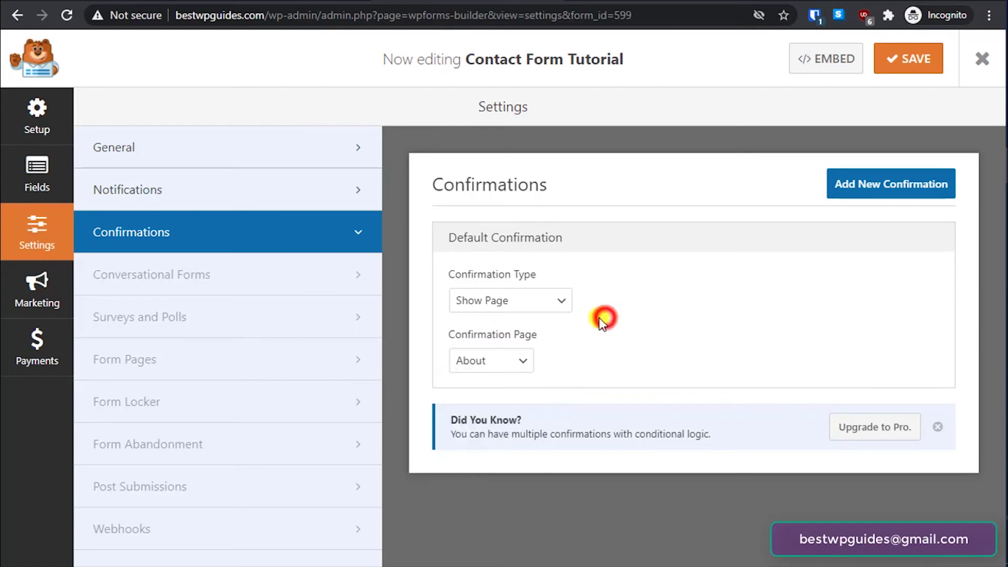
# - Try Go to URL (Redirect), then set Confirmation Type back to Message
pyautogui.click(534, 303)
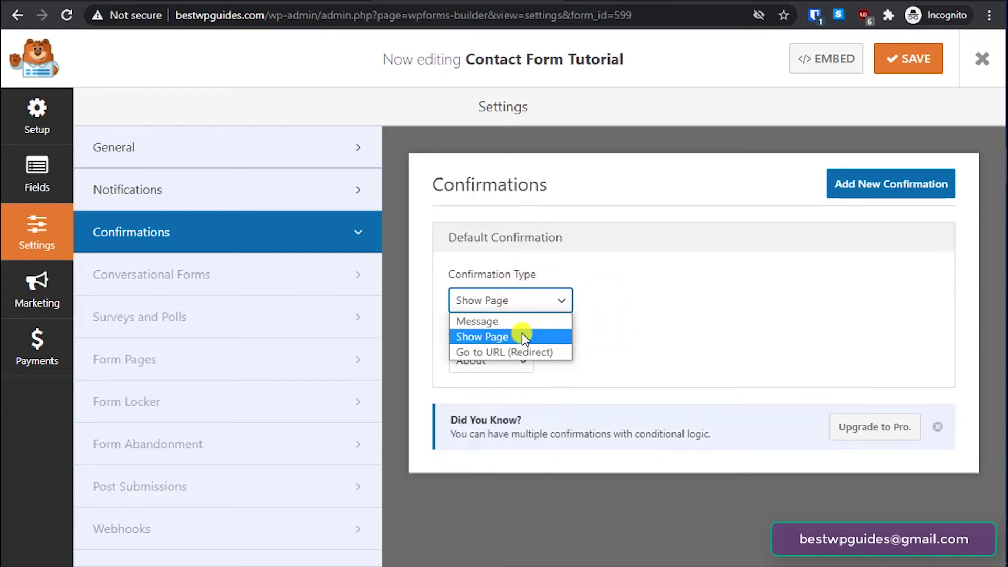
pyautogui.click(520, 348)
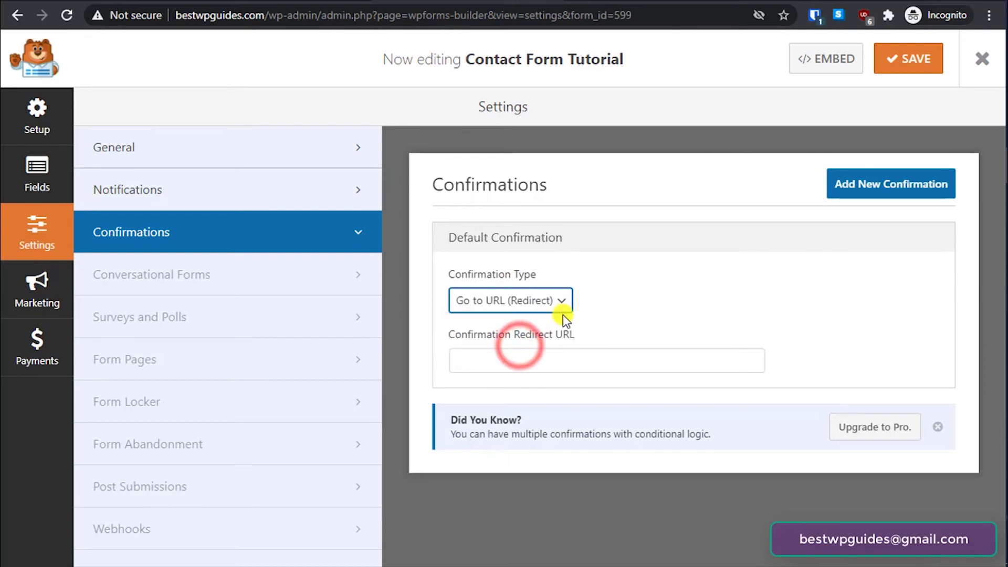
pyautogui.click(508, 365)
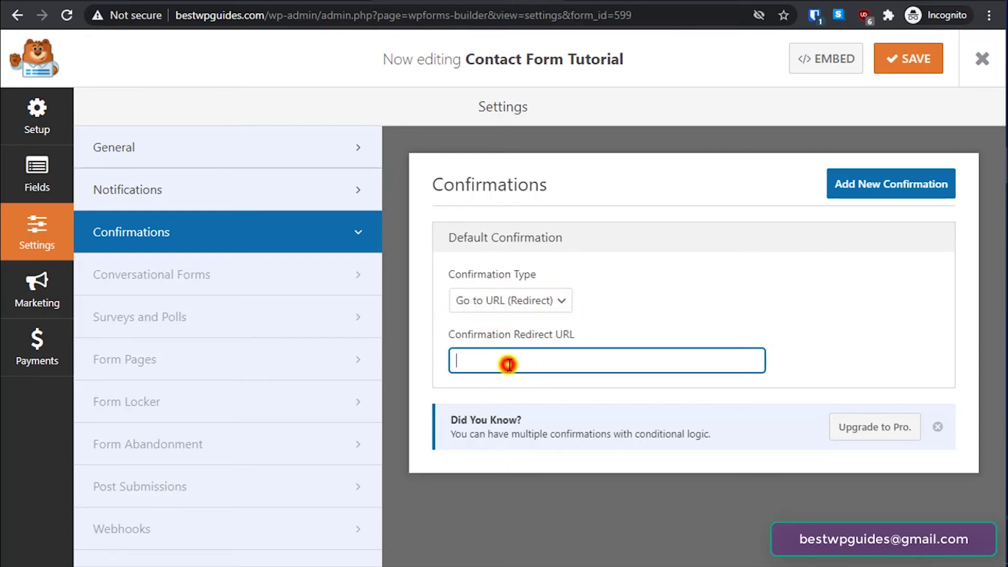
pyautogui.click(479, 303)
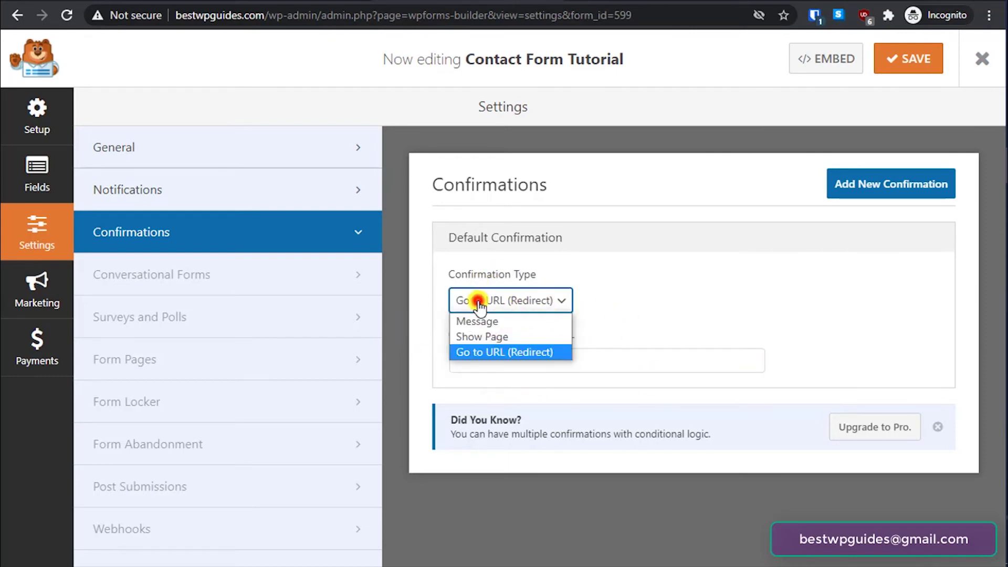
pyautogui.click(485, 321)
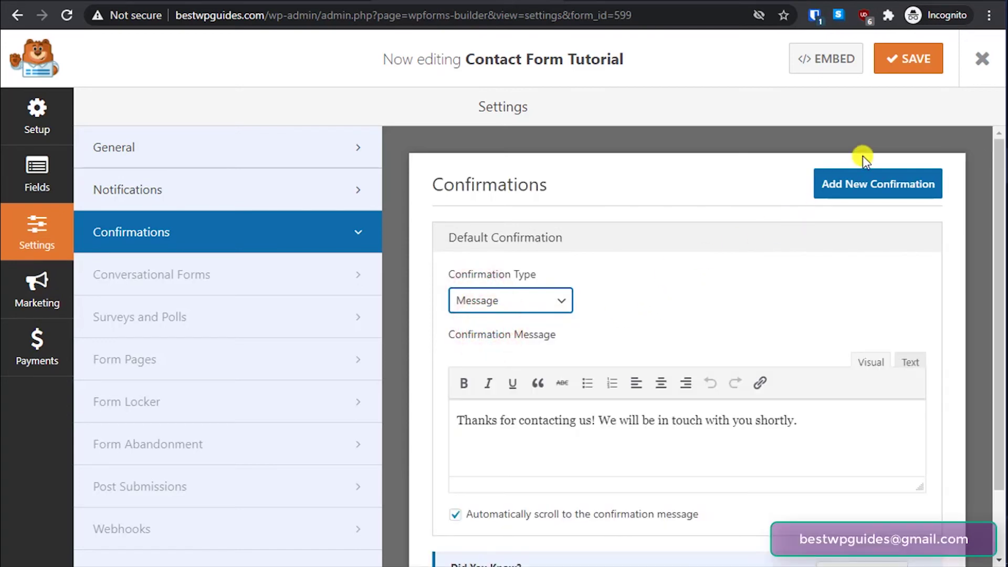
pyautogui.scroll(-2, 743, 247)
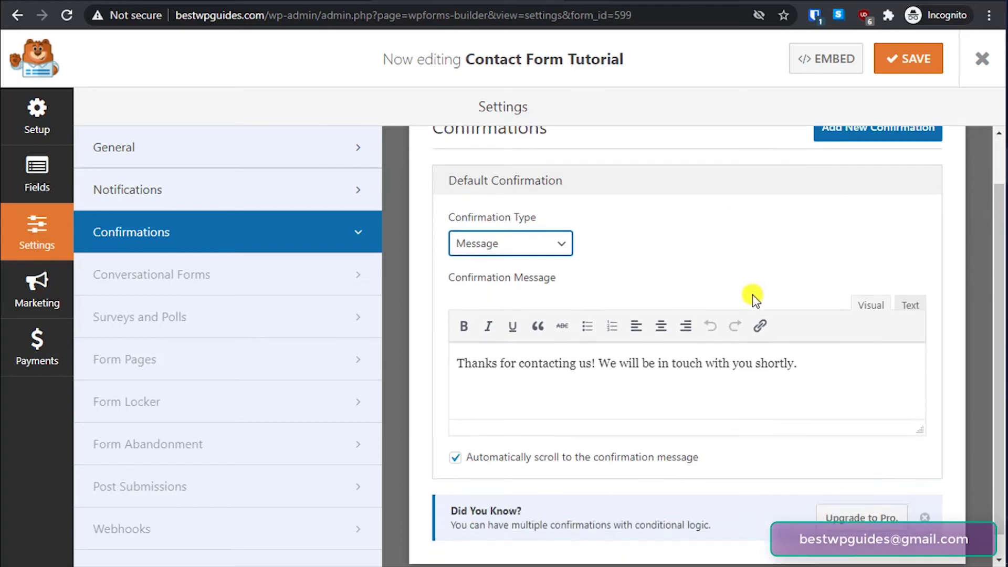
pyautogui.scroll(2, 754, 300)
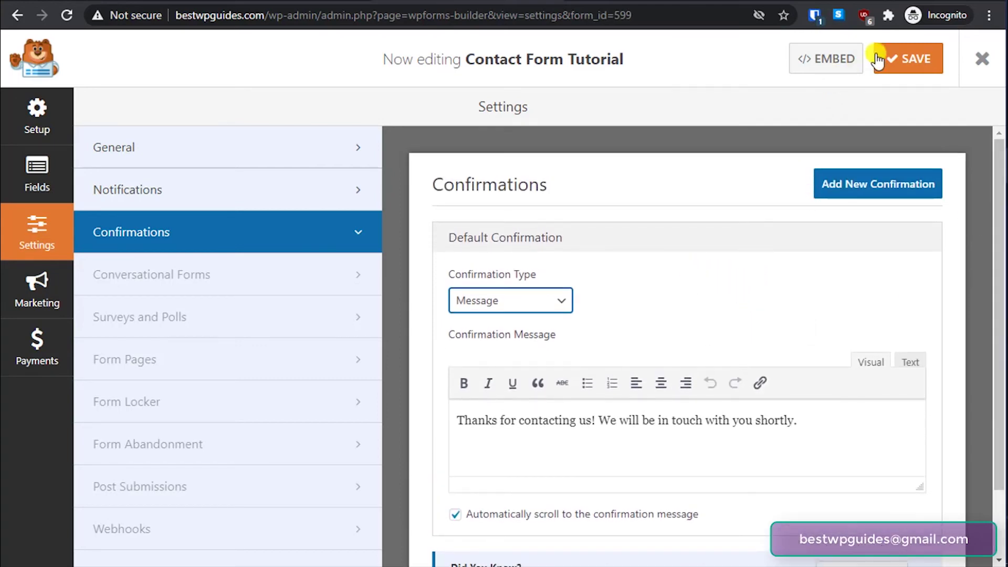
# - Save the form and embed it in a new page named 'Contact form page tutorial'
pyautogui.click(903, 58)
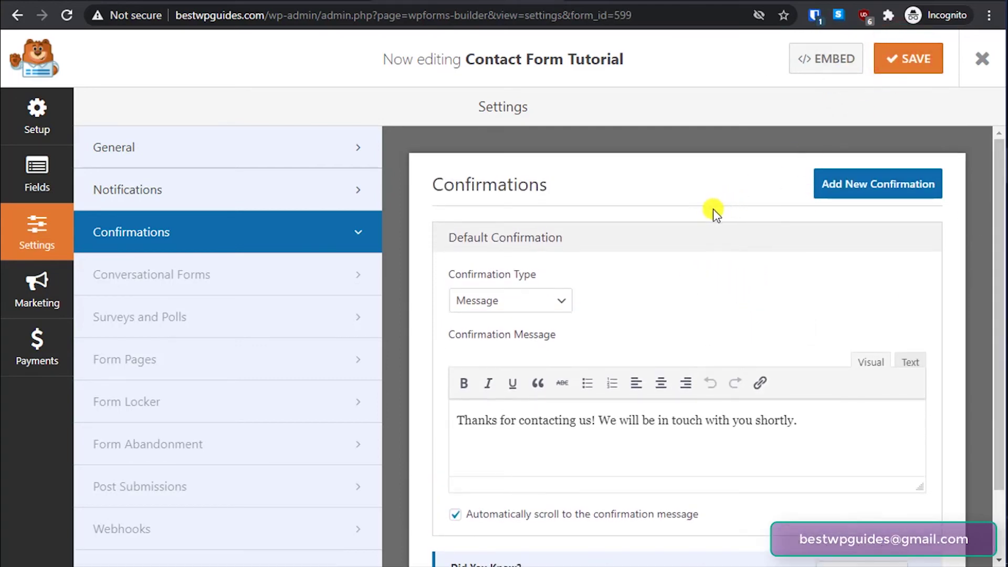
pyautogui.click(818, 60)
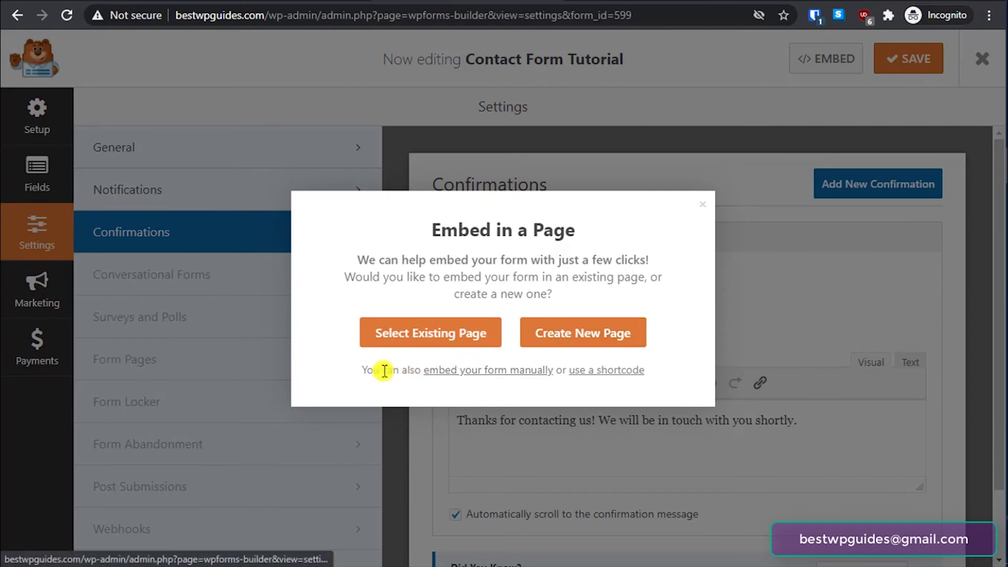
pyautogui.click(581, 334)
pyautogui.click(471, 317)
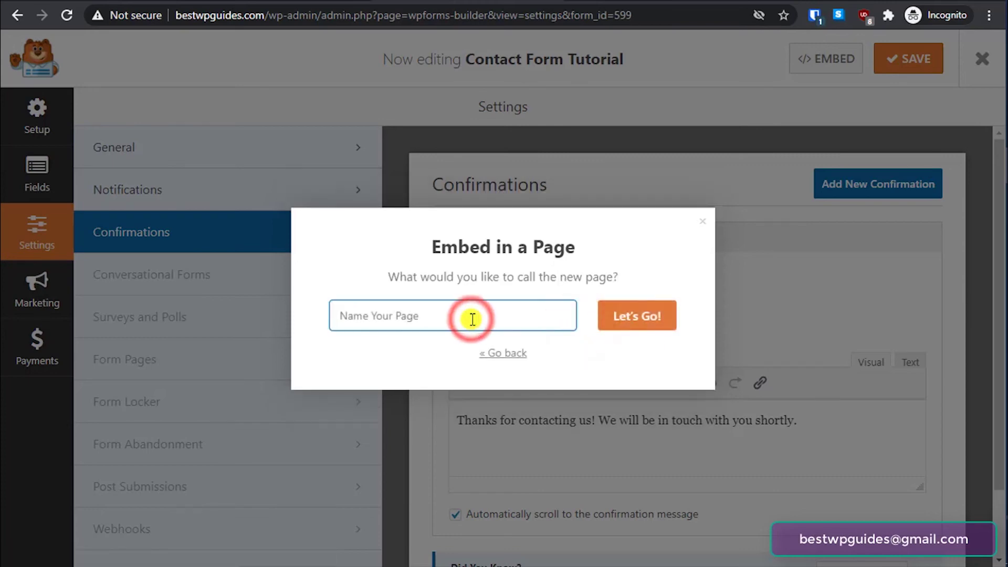
pyautogui.write('Conta')
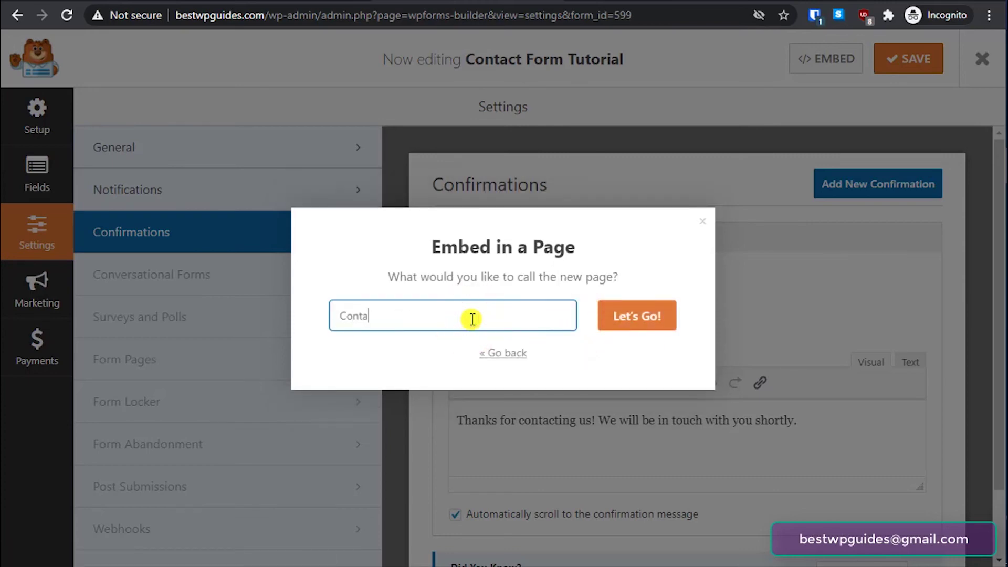
pyautogui.write('ct form page tutor')
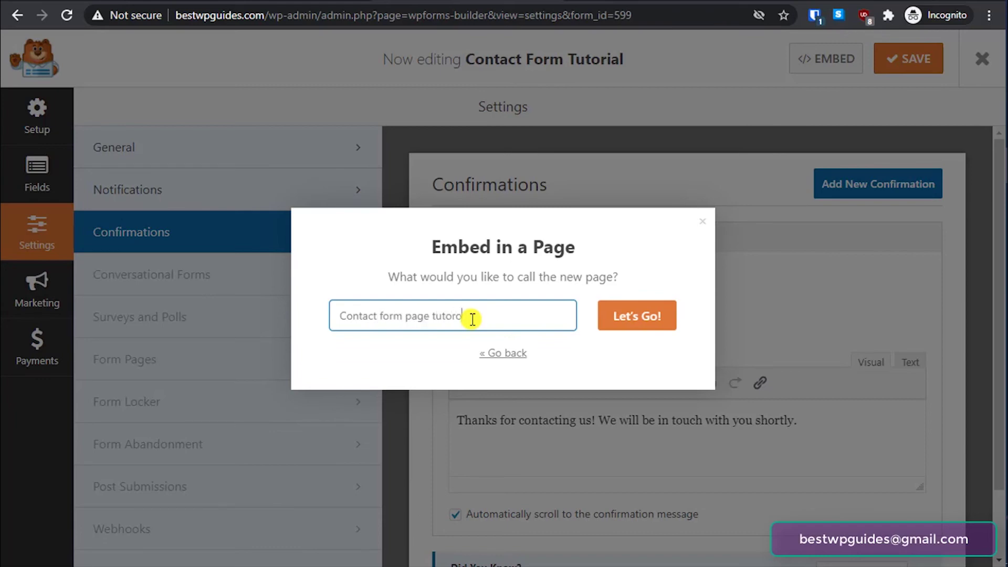
pyautogui.write('ial')
pyautogui.click(632, 320)
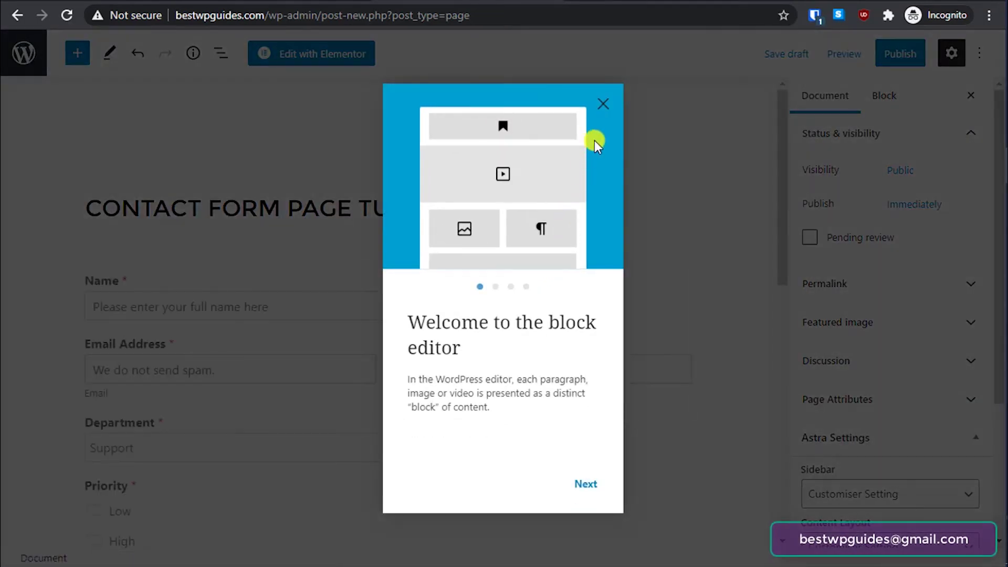
# - Dismiss the welcome tour, publish the 'Contact form page tutorial' page and view it live
pyautogui.click(603, 102)
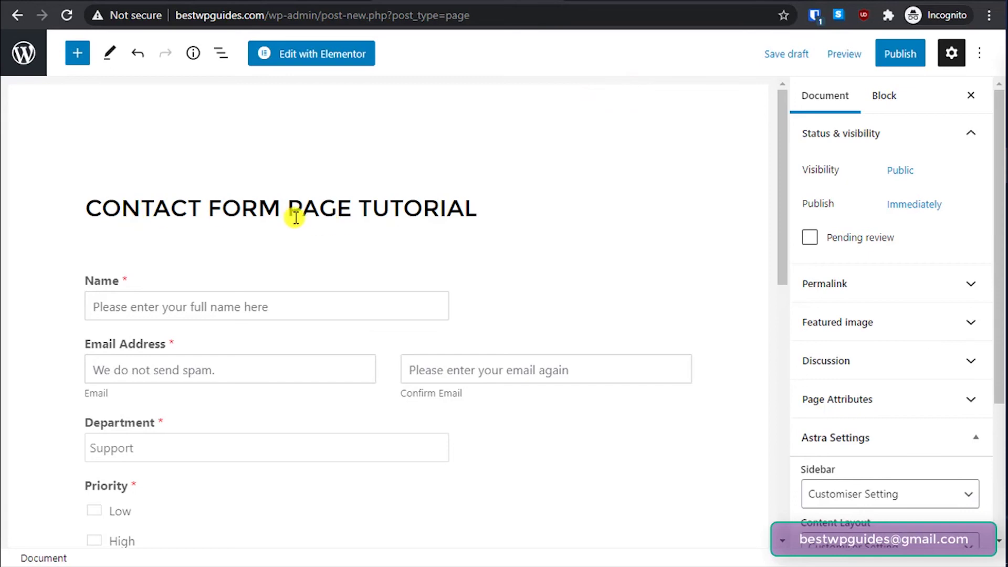
pyautogui.scroll(-5, 389, 282)
pyautogui.scroll(3, 390, 282)
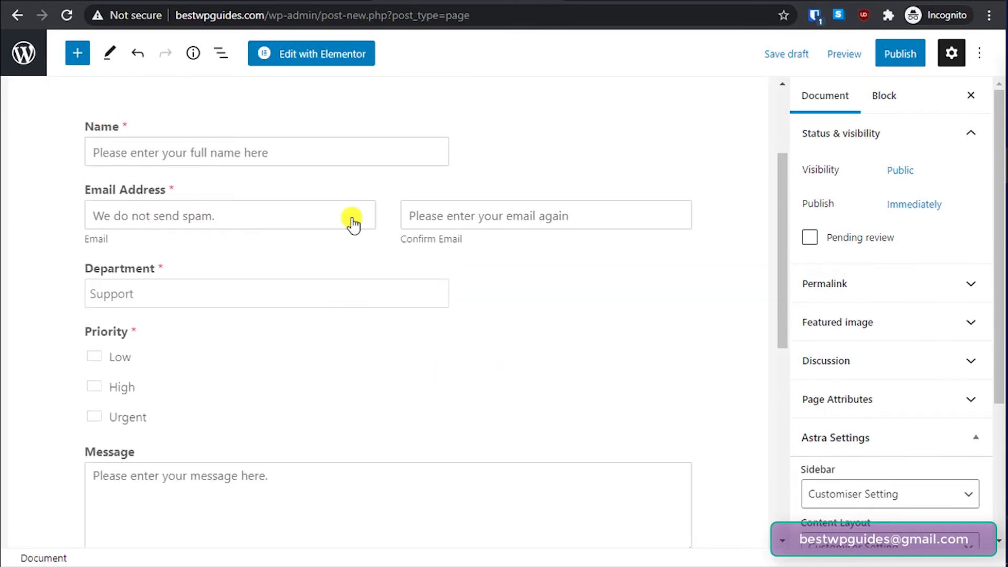
pyautogui.scroll(-1, 404, 346)
pyautogui.scroll(-5, 405, 346)
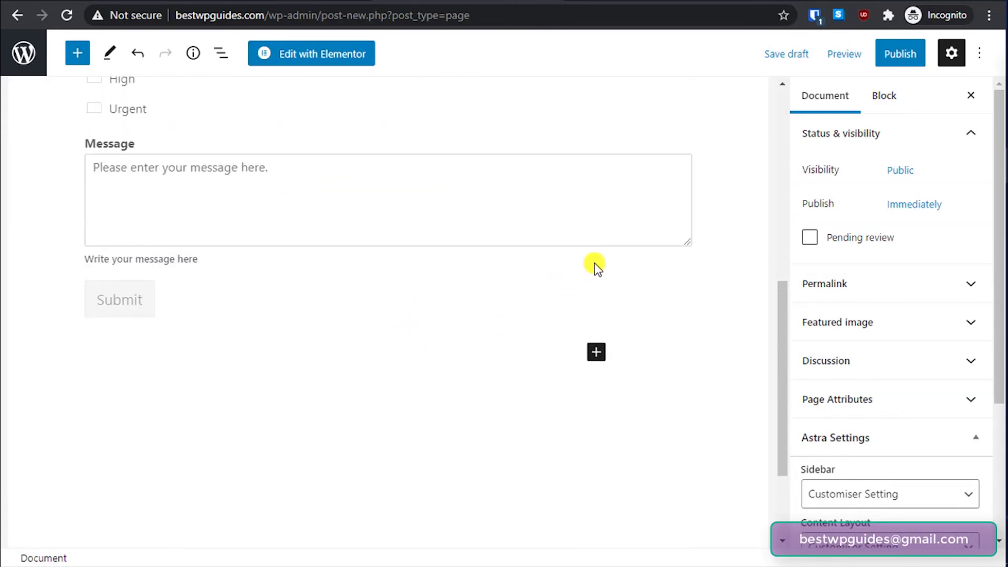
pyautogui.click(896, 52)
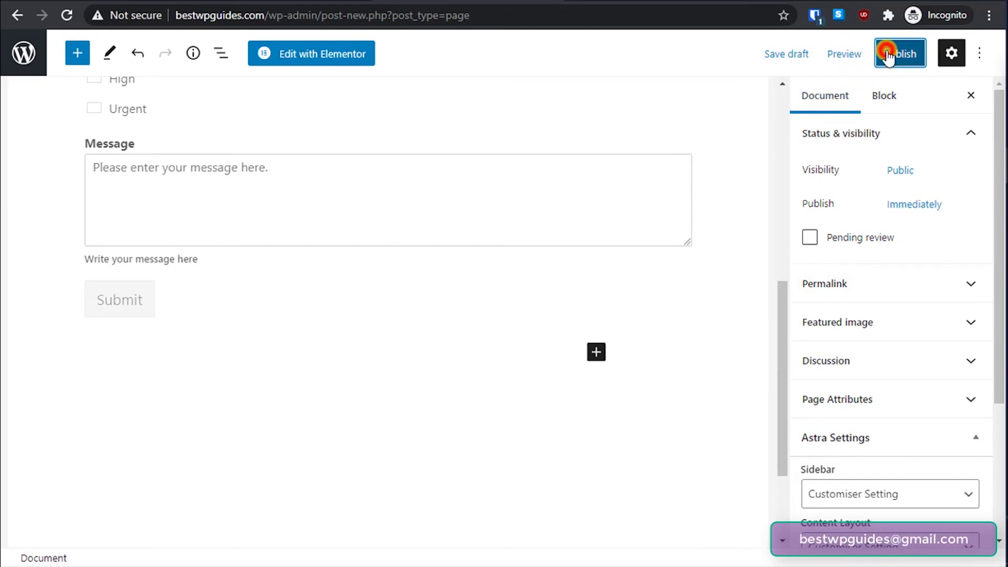
pyautogui.click(864, 60)
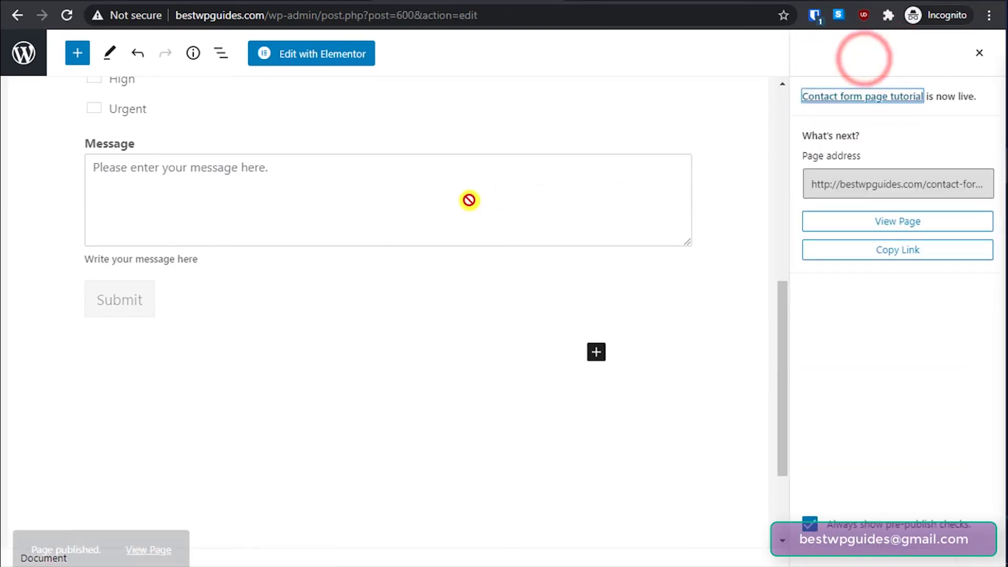
pyautogui.click(167, 519)
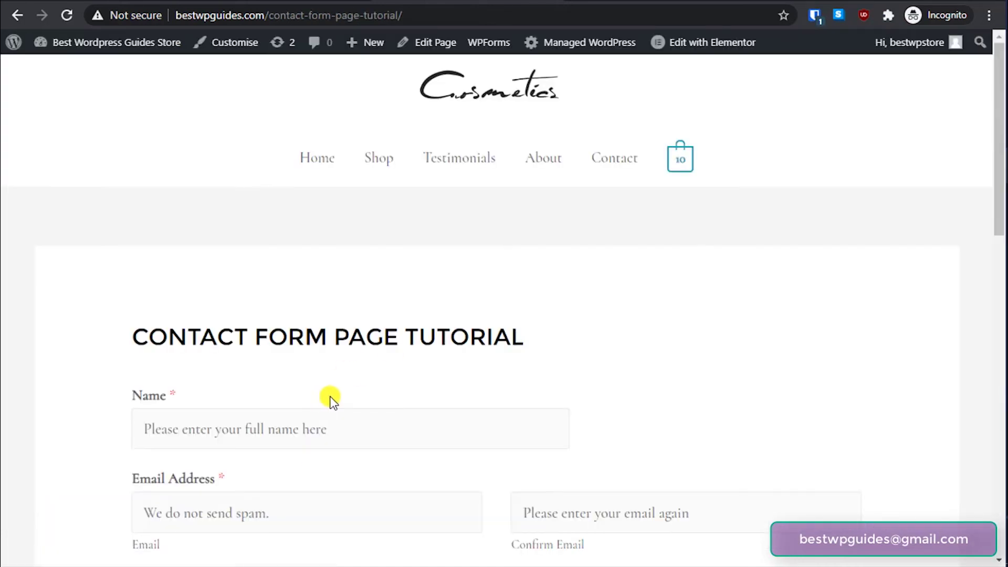
# - Enter 'Test name' in the form's Name field
pyautogui.scroll(-4, 332, 400)
pyautogui.scroll(-3, 332, 399)
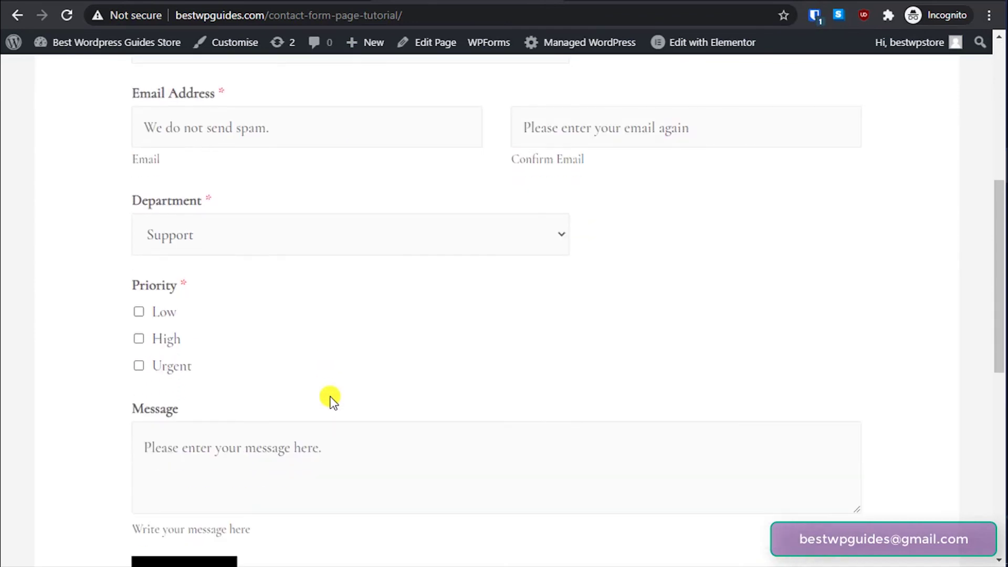
pyautogui.scroll(5, 332, 388)
pyautogui.click(229, 284)
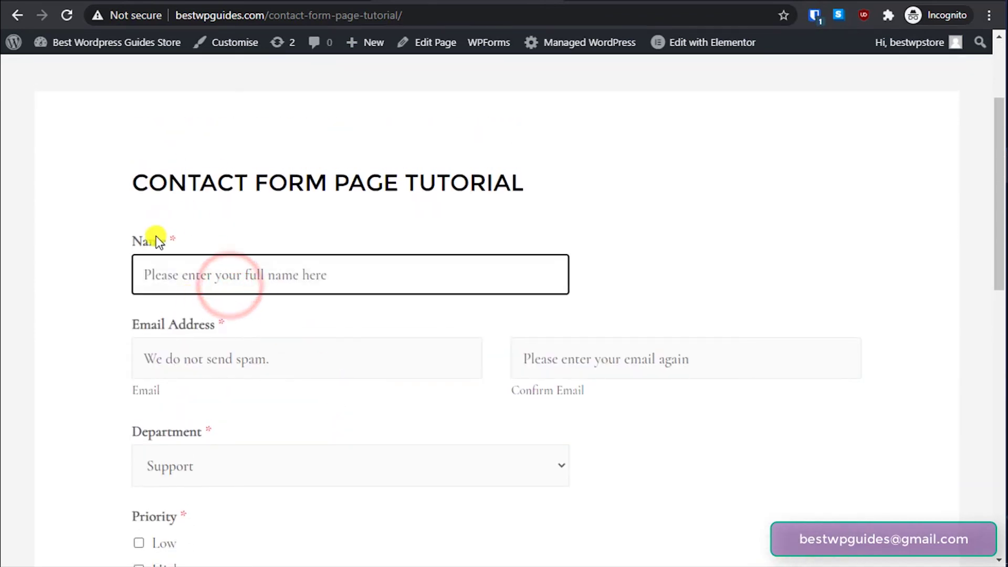
pyautogui.scroll(-1, 352, 294)
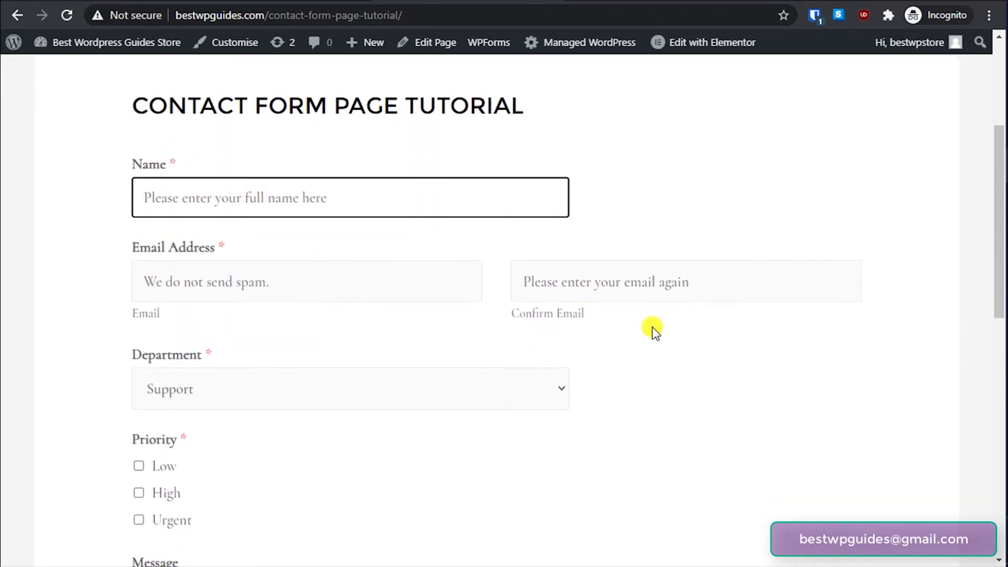
pyautogui.write('Test name')
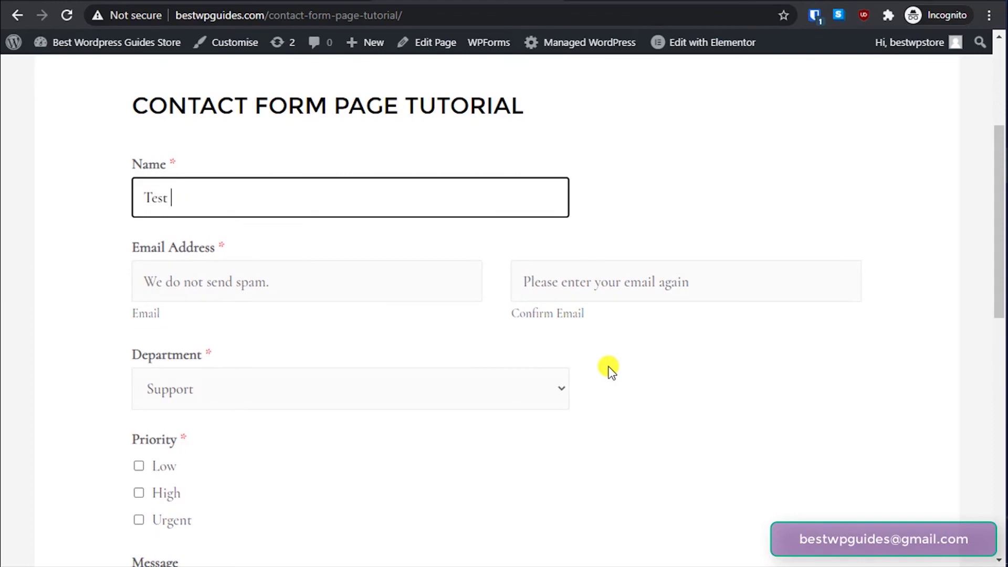
# - Enter the test e-mail address in Email and Confirm Email, fixing the domain typo
pyautogui.press('Tab')
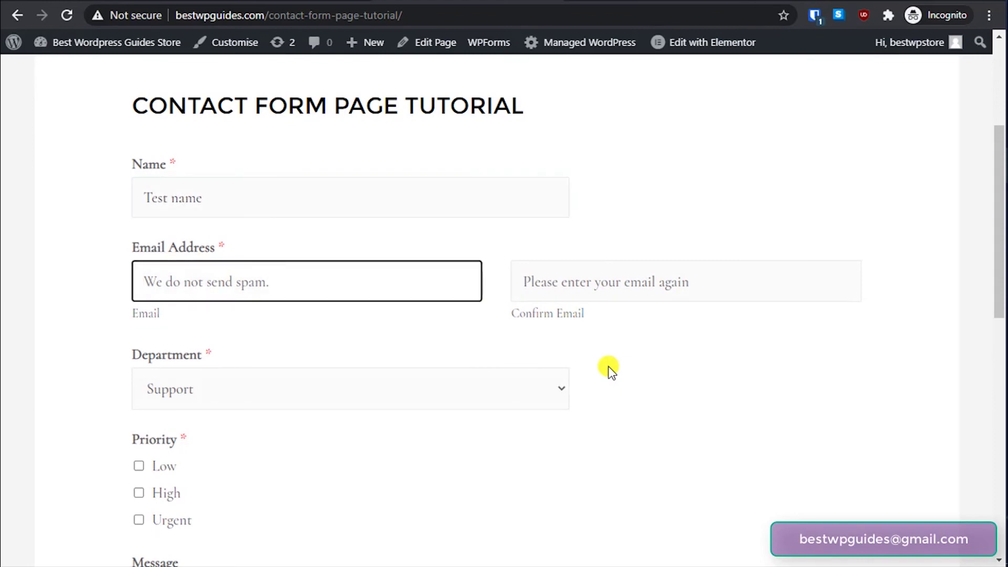
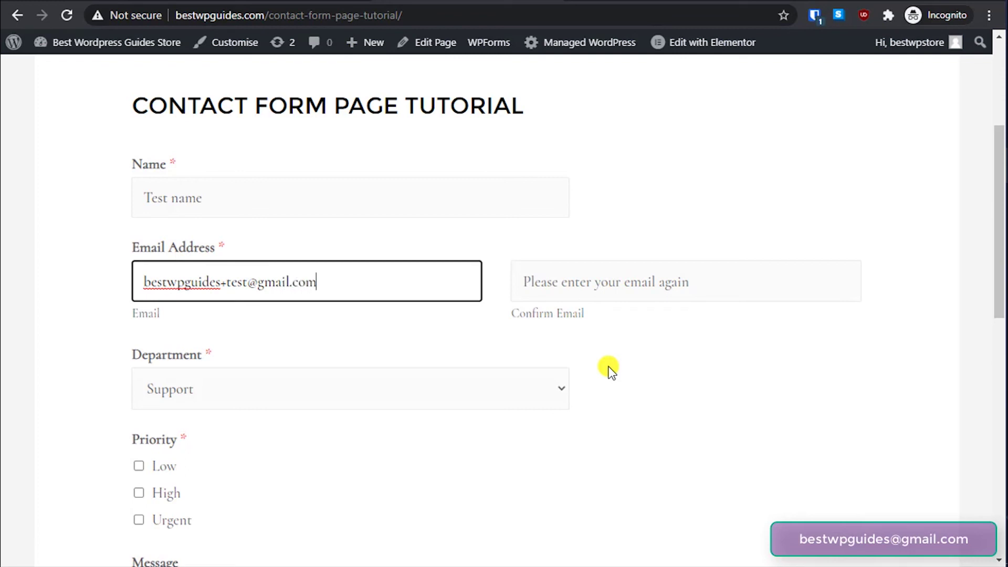
pyautogui.press('Tab')
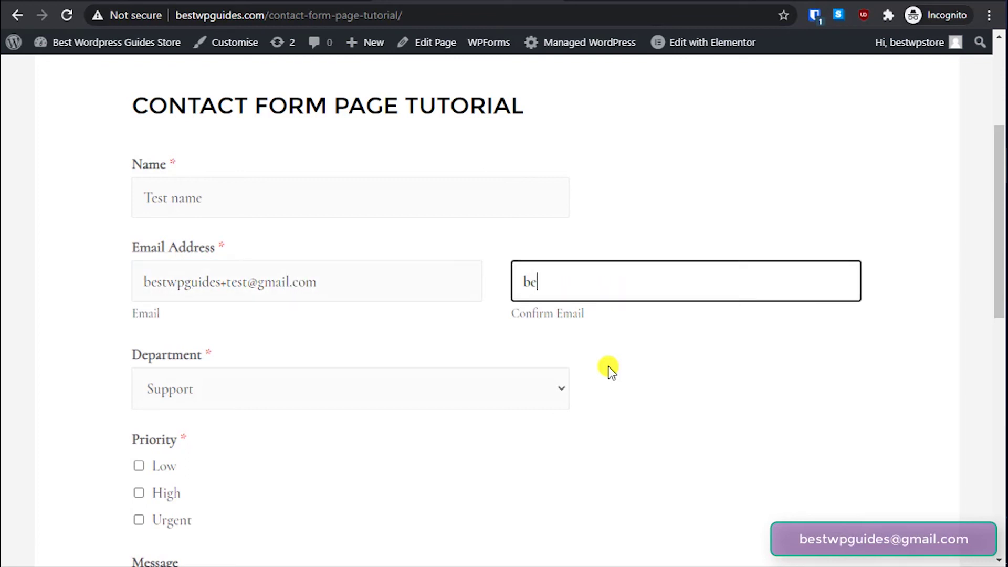
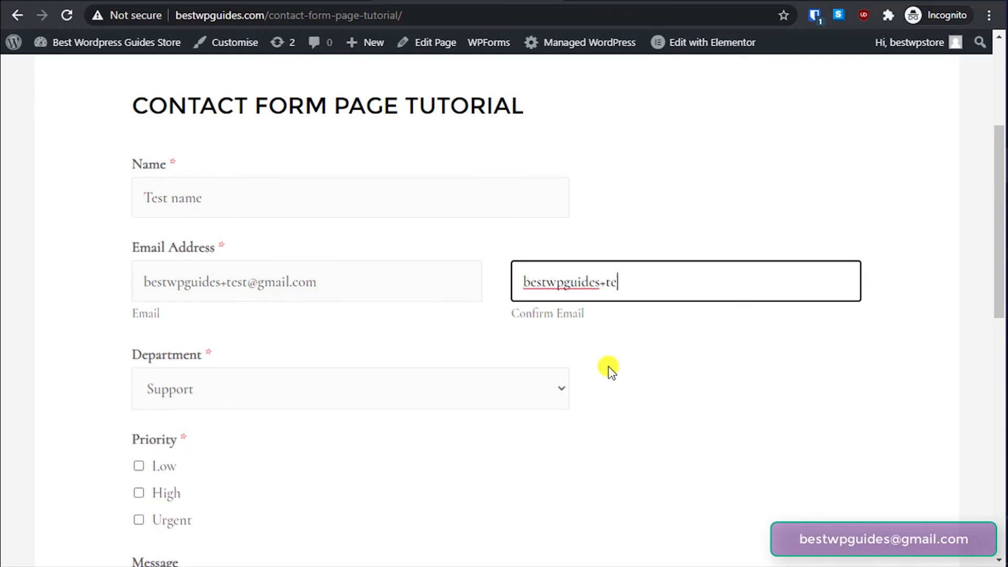
pyautogui.press('Tab')
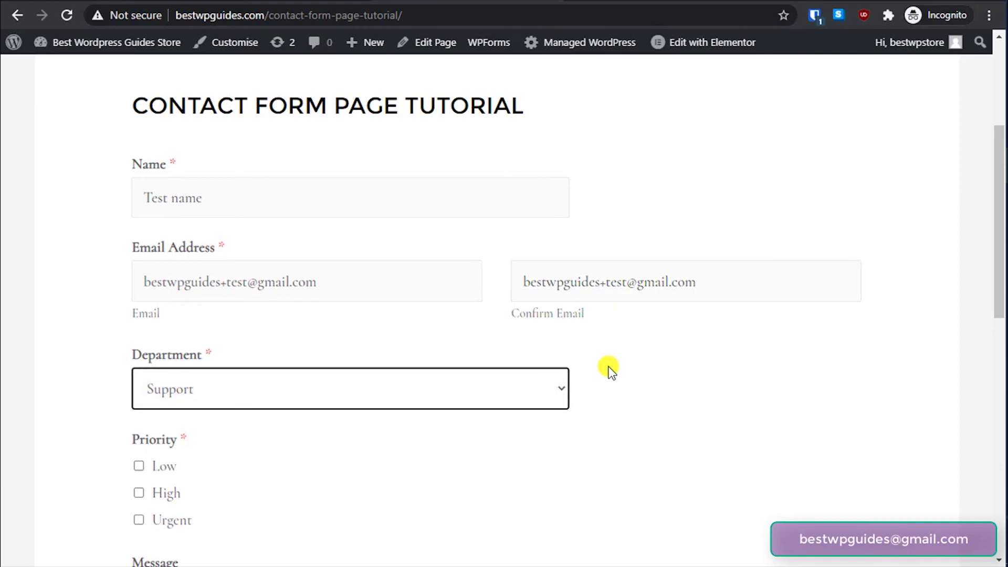
# - Choose Sales as the Department and tick Low priority
pyautogui.scroll(-3, 591, 378)
pyautogui.click(499, 237)
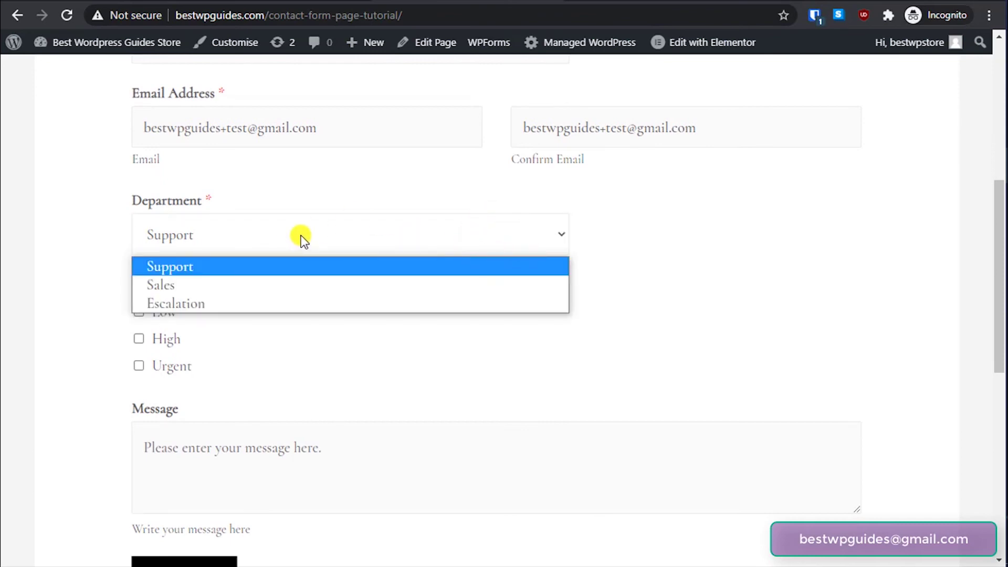
pyautogui.click(203, 287)
pyautogui.scroll(-2, 278, 315)
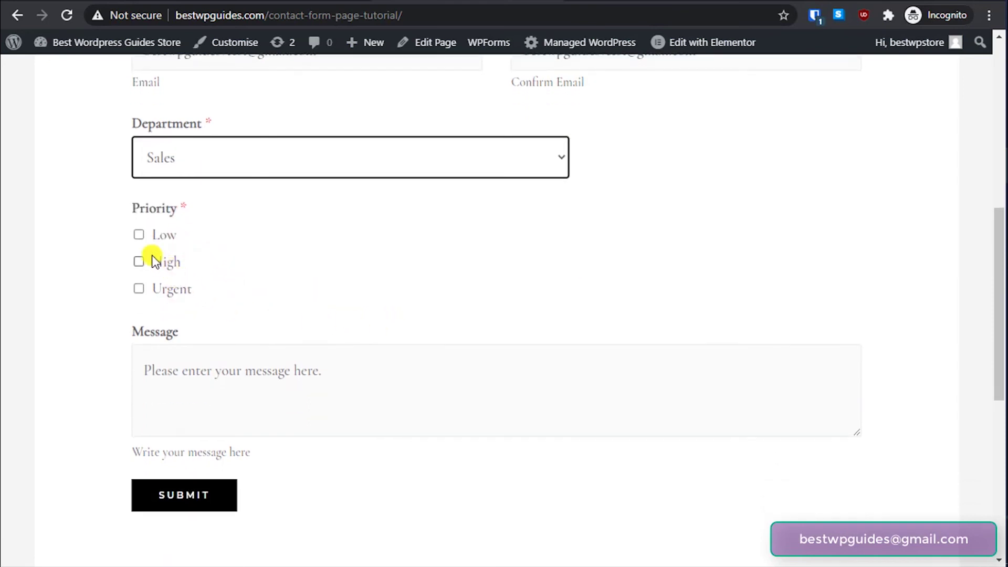
pyautogui.click(138, 235)
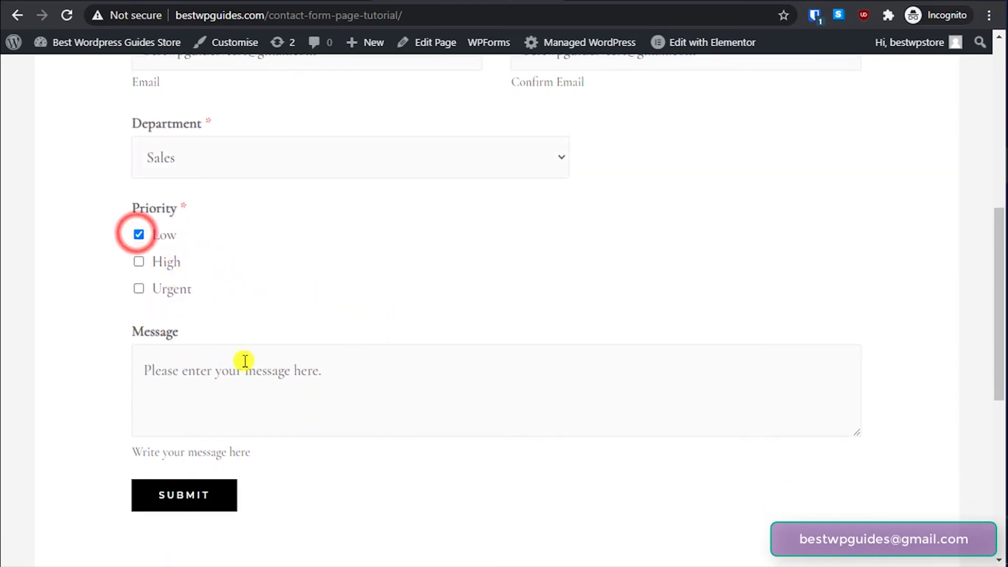
# - Write 'This is a test message from wp forms for sales inquiry.' and submit the form
pyautogui.click(222, 391)
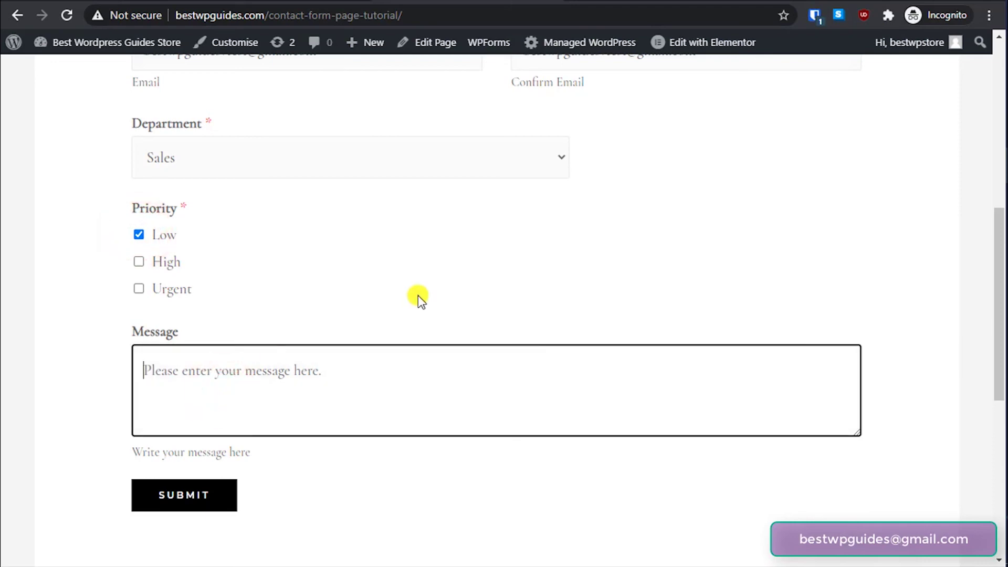
pyautogui.write('This')
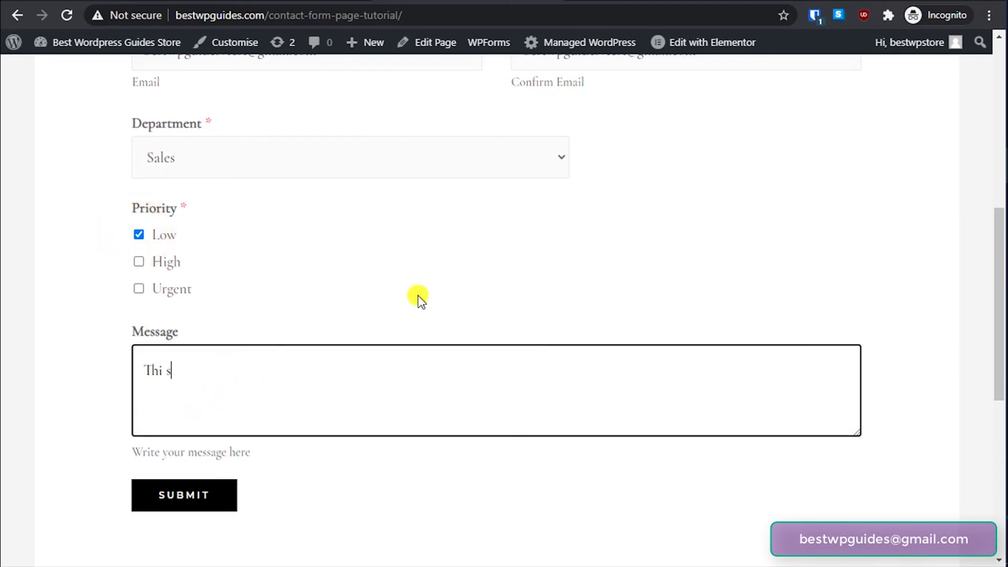
pyautogui.press('BackSpace')
pyautogui.write('s is a test message')
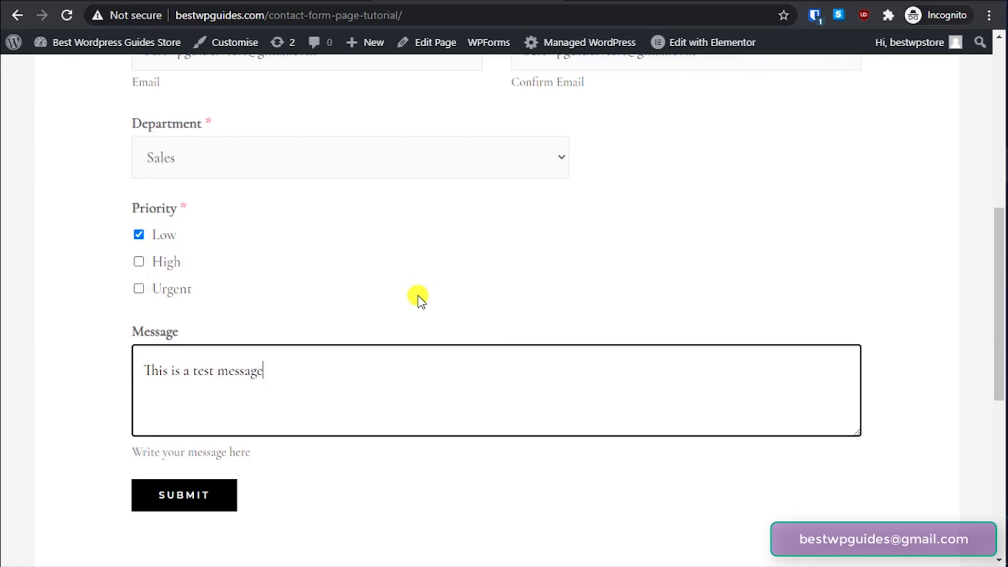
pyautogui.write(' from wp forms')
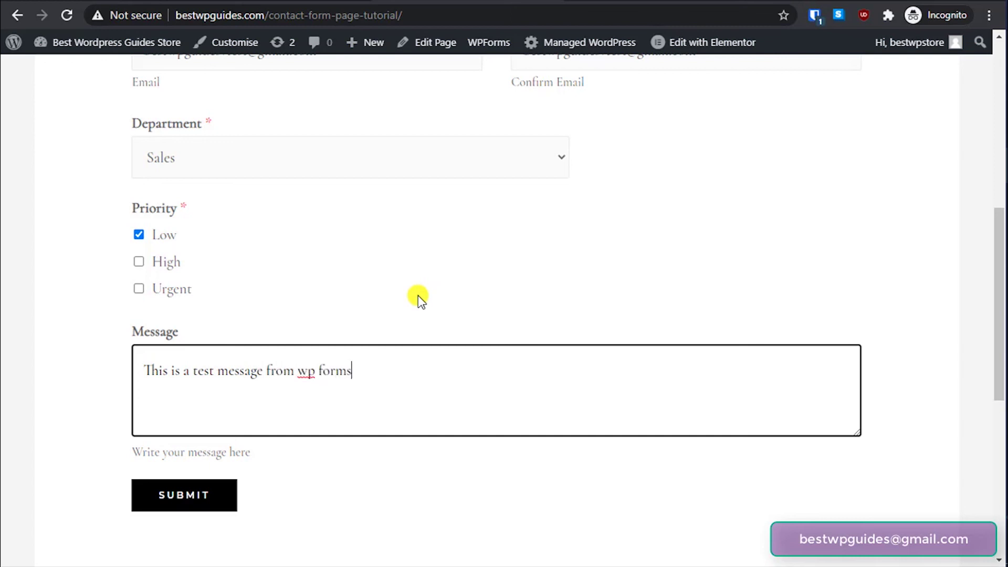
pyautogui.write(' for sales inquiry.')
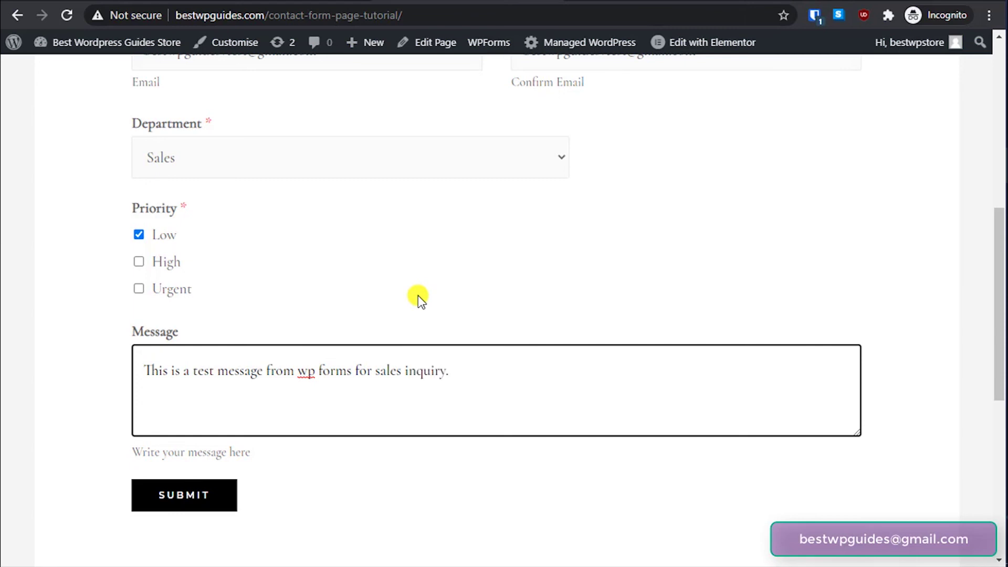
pyautogui.click(190, 504)
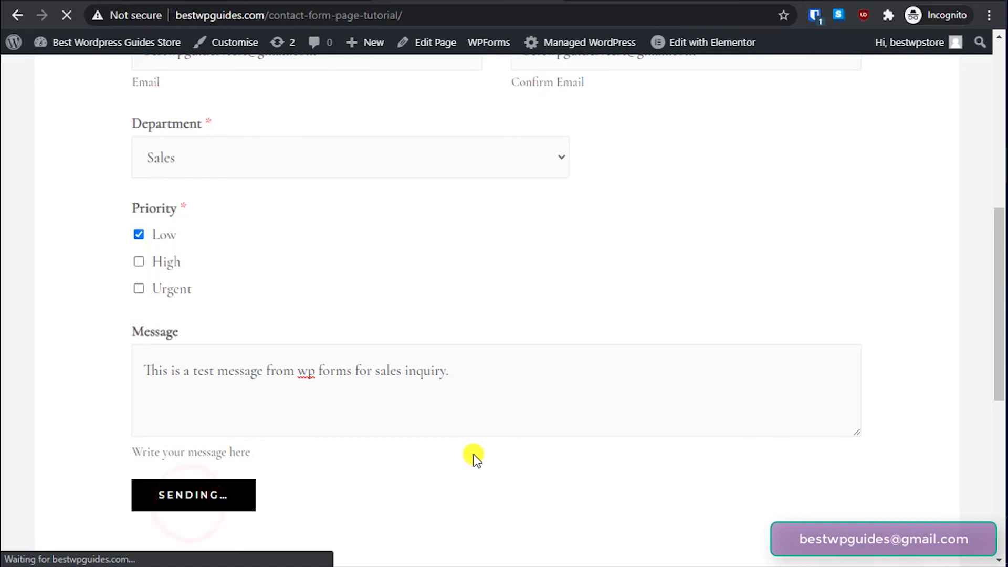
# - Scroll to and highlight the 'Thanks for contacting us!' message shown in place of the form
pyautogui.scroll(-5, 353, 412)
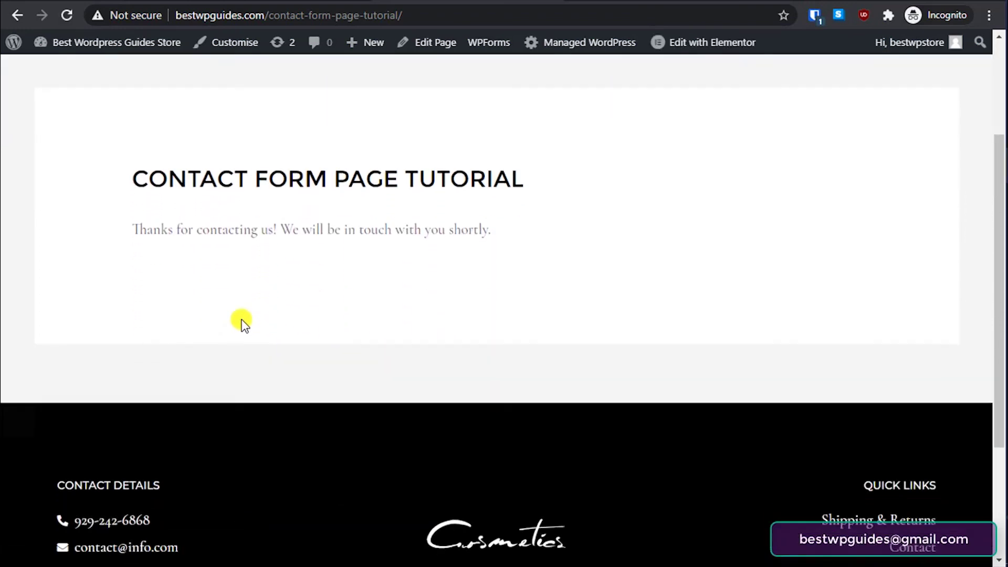
pyautogui.moveTo(255, 123); pyautogui.dragTo(348, 134)
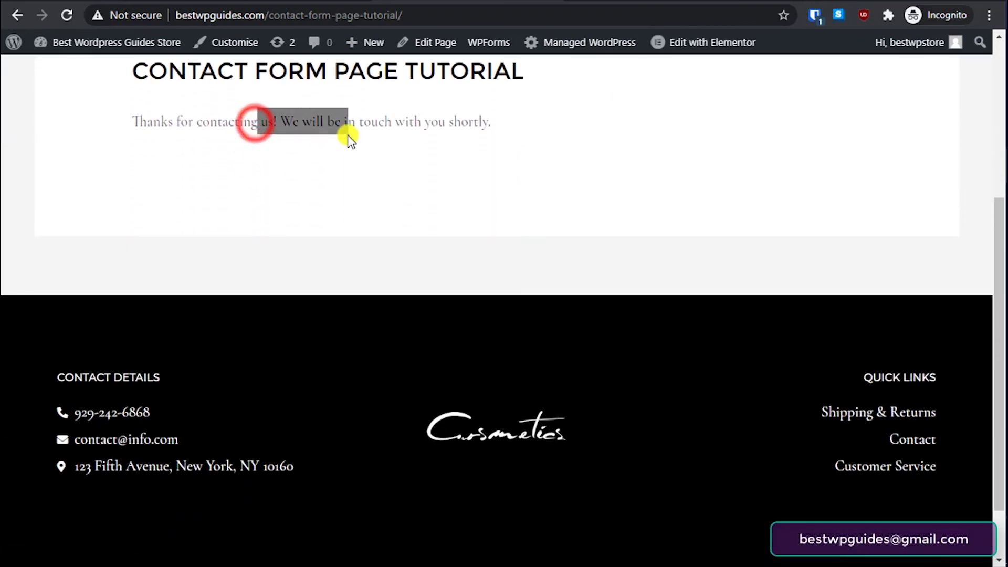
pyautogui.click(394, 181)
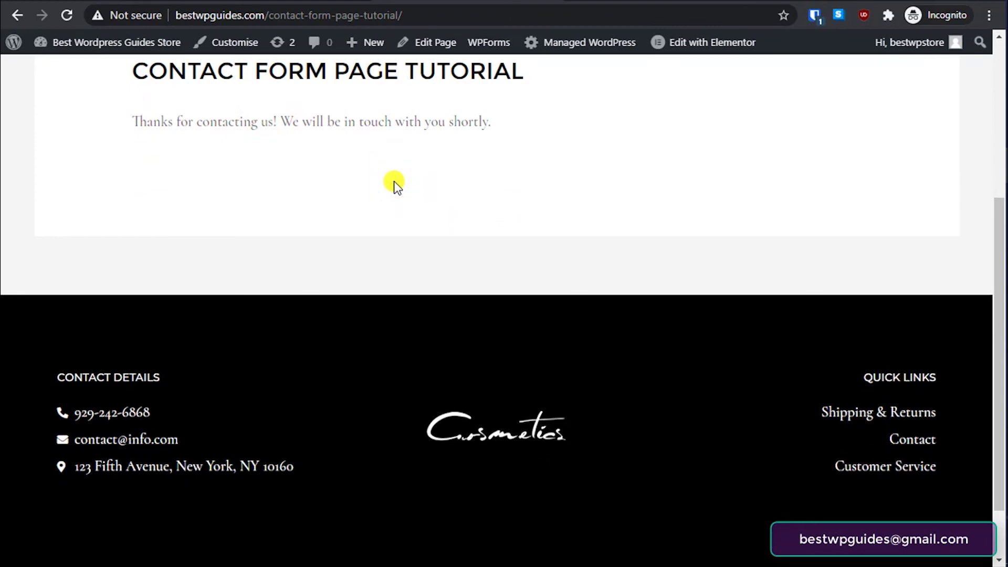
pyautogui.scroll(2, 431, 345)
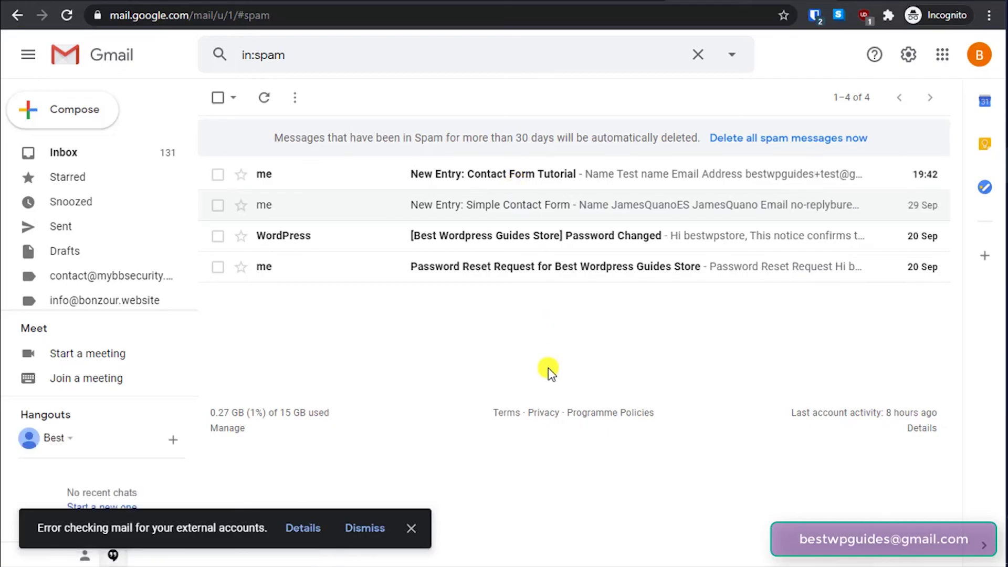
# - Open the spam 'New Entry: Contact Form Tutorial' email and check its name, Sales, Low and message values
pyautogui.click(534, 181)
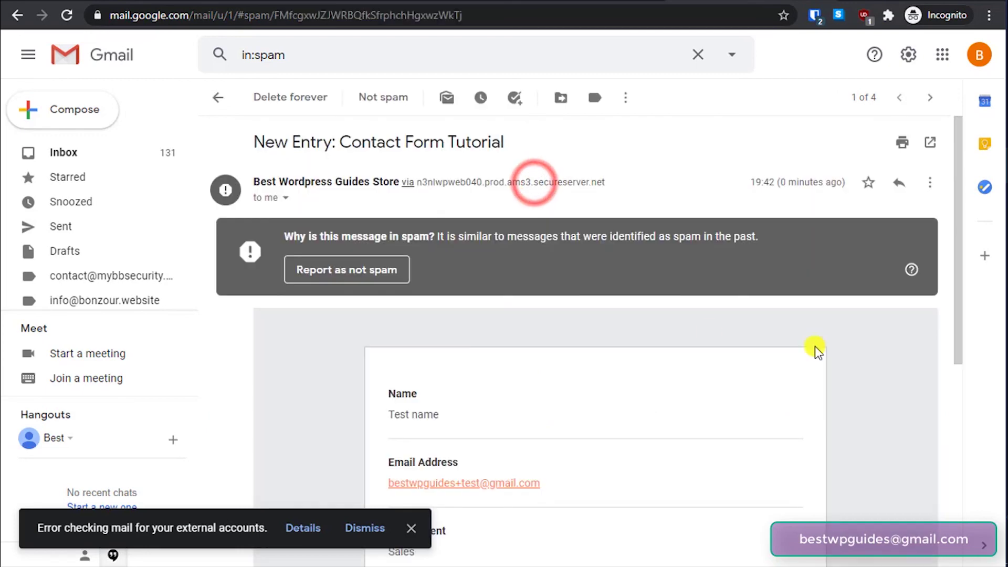
pyautogui.scroll(-2, 591, 363)
pyautogui.click(411, 335)
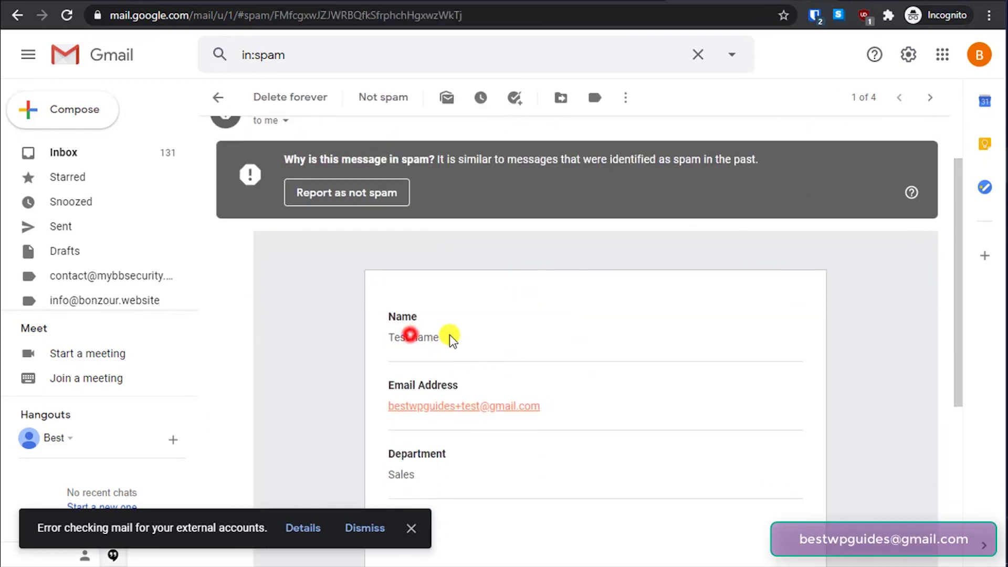
pyautogui.scroll(-5, 533, 407)
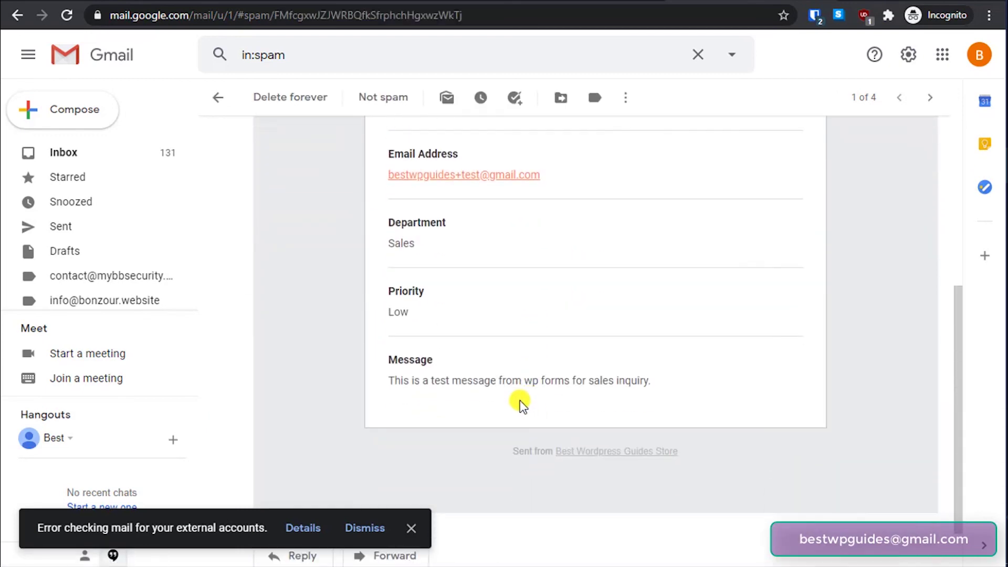
pyautogui.moveTo(404, 244); pyautogui.dragTo(416, 244)
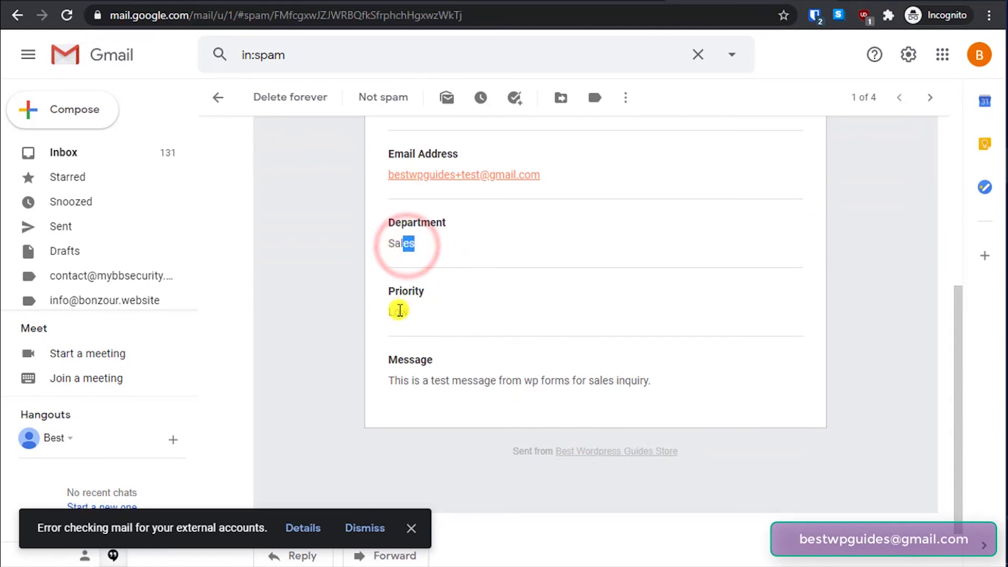
pyautogui.moveTo(402, 312); pyautogui.dragTo(440, 313)
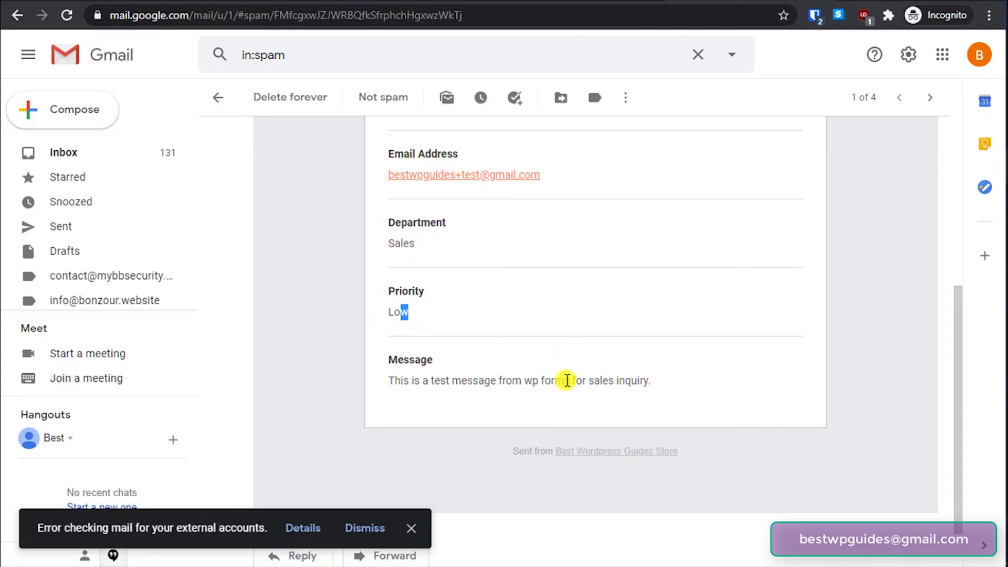
pyautogui.moveTo(446, 380); pyautogui.dragTo(621, 390)
pyautogui.click(622, 387)
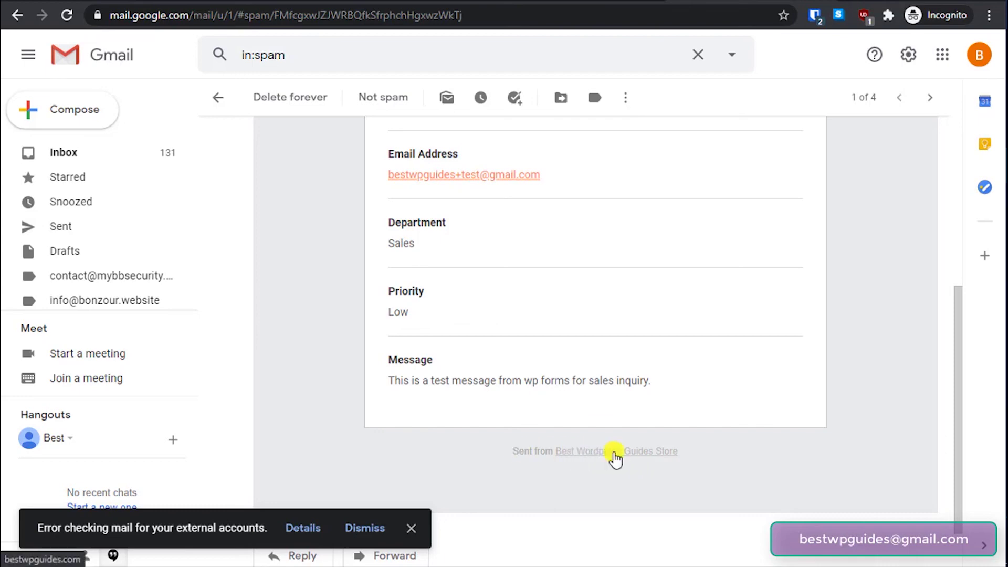
pyautogui.scroll(6, 626, 462)
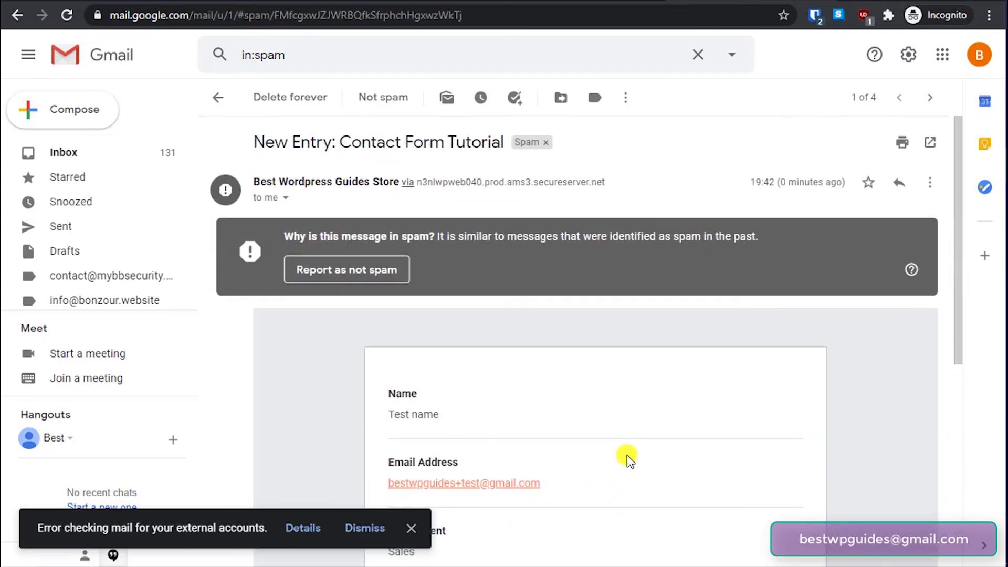